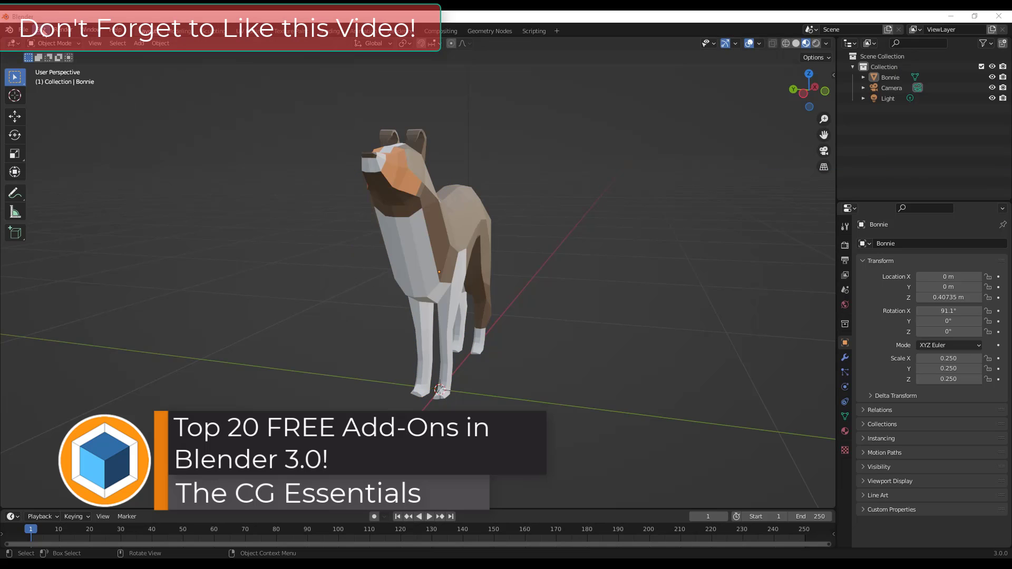
# Toggle the 3D View: MeasureIt add-on on and back off in the add-on preferences
pyautogui.click(42, 30)
pyautogui.click(63, 182)
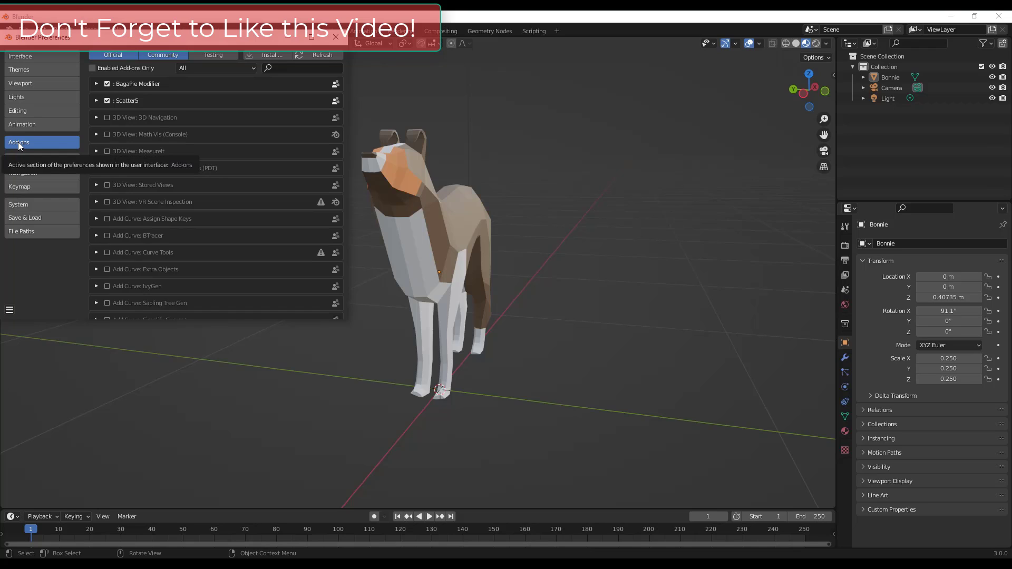
pyautogui.click(106, 153)
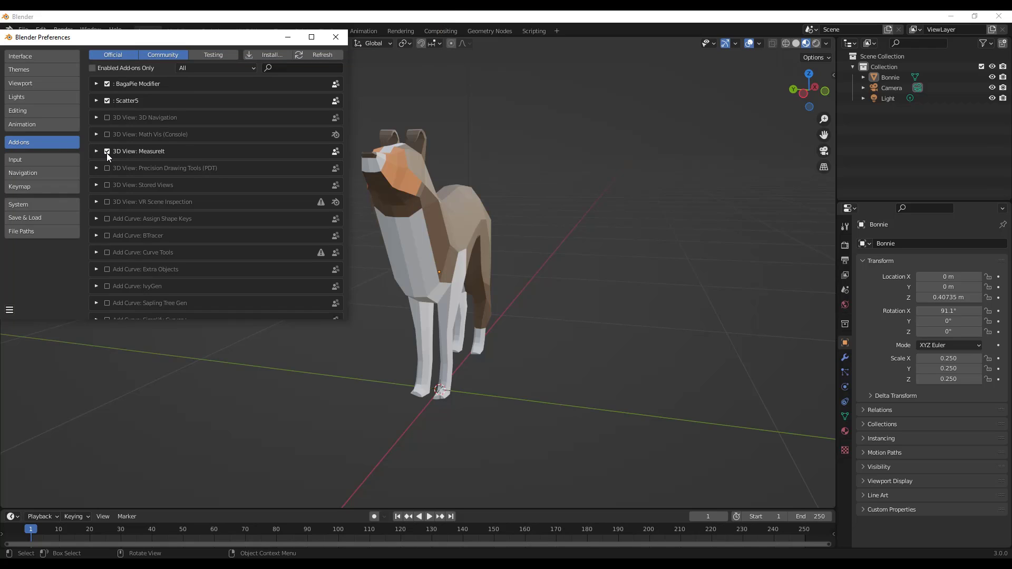
pyautogui.click(106, 152)
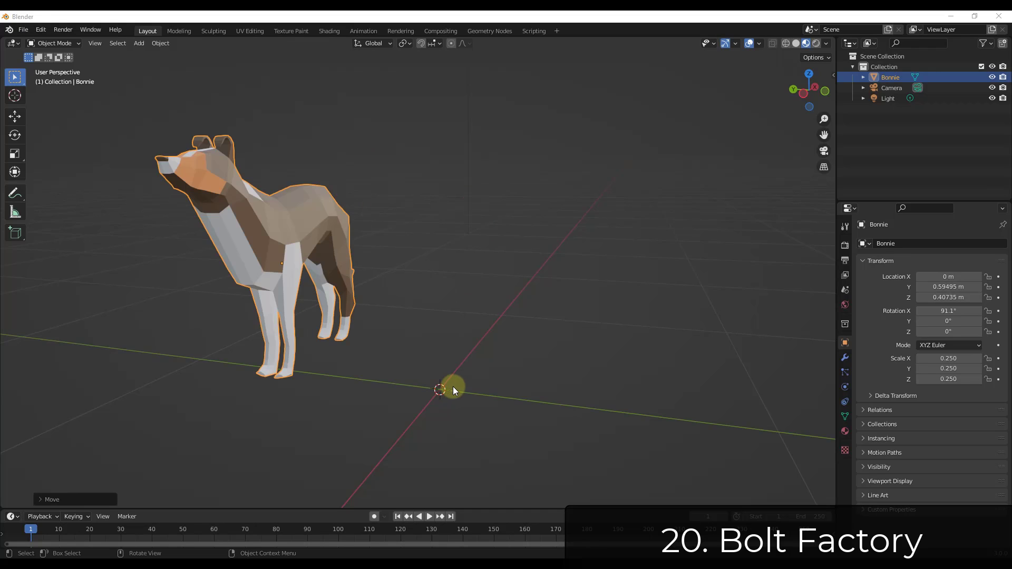
# Deselect the dog model, add a Bolt mesh at the 3D cursor and expand its creation settings
pyautogui.click(454, 387)
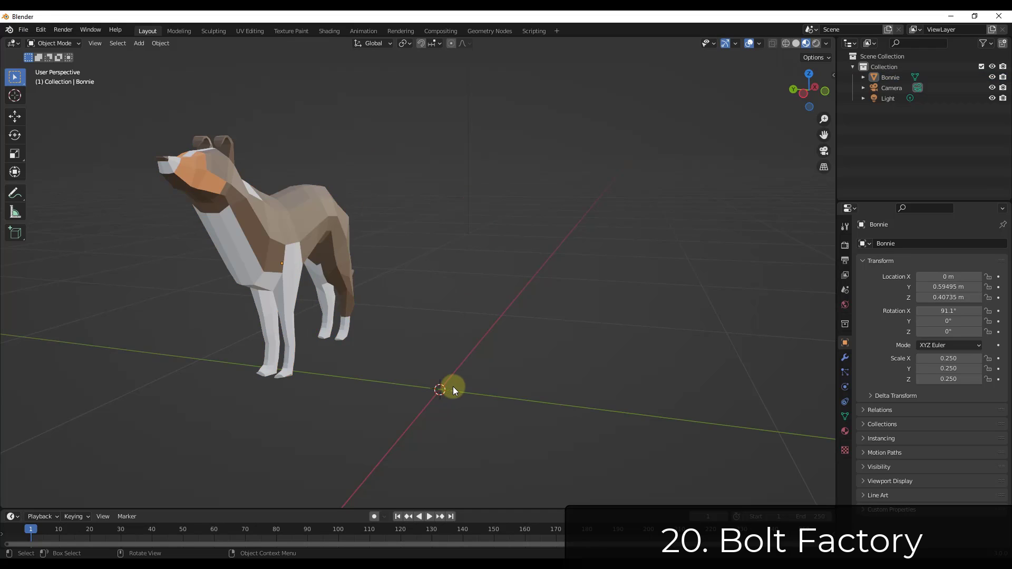
pyautogui.hotkey('shift', 'a')
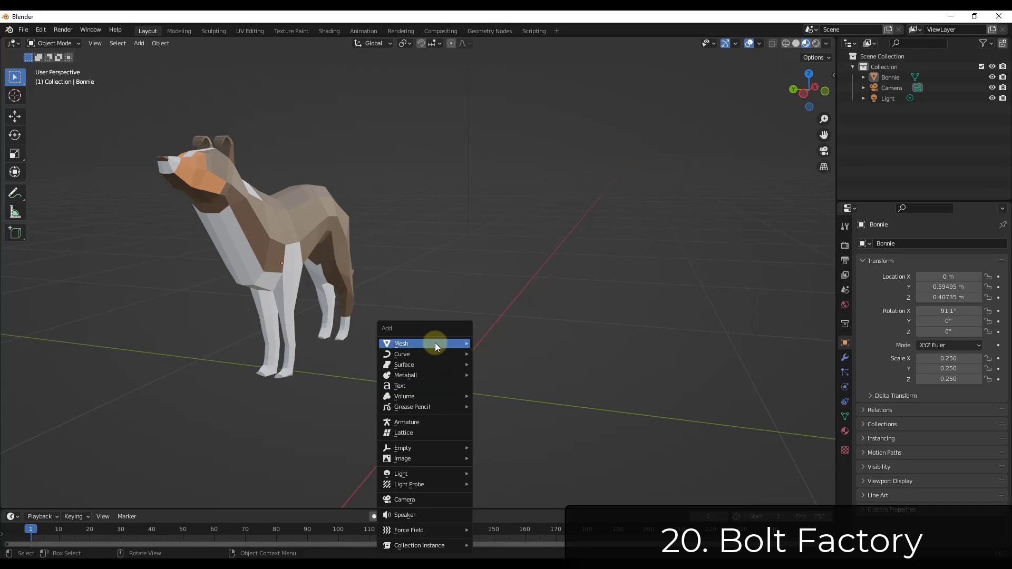
pyautogui.moveTo(435, 342)
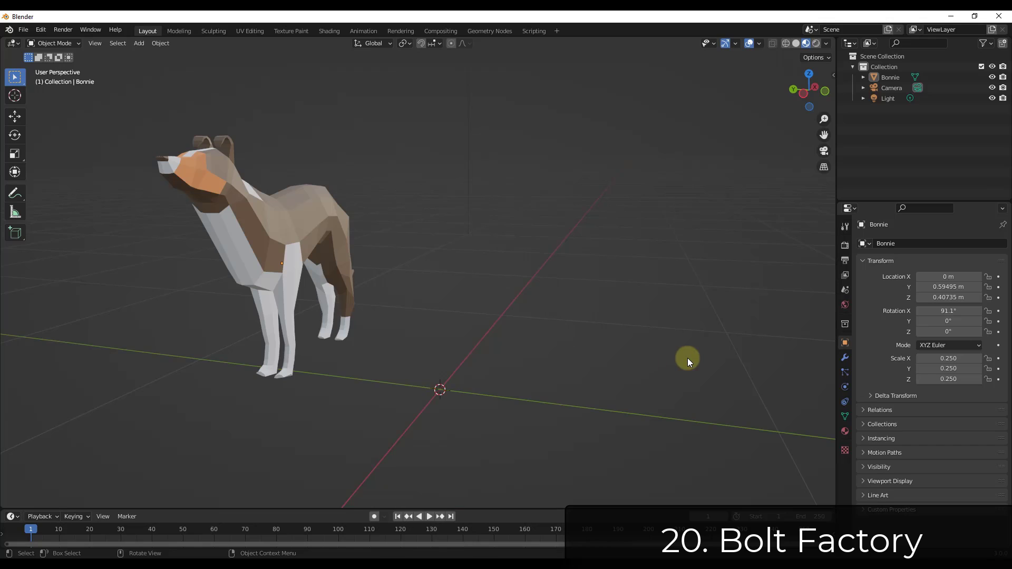
pyautogui.hotkey('shift', 'a')
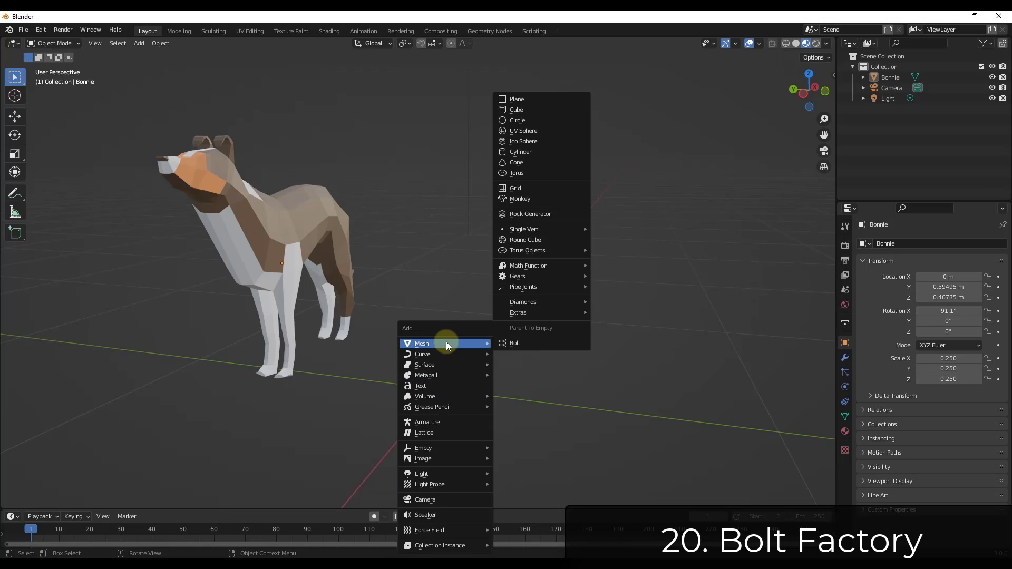
pyautogui.click(515, 343)
pyautogui.scroll(-10, 532, 329)
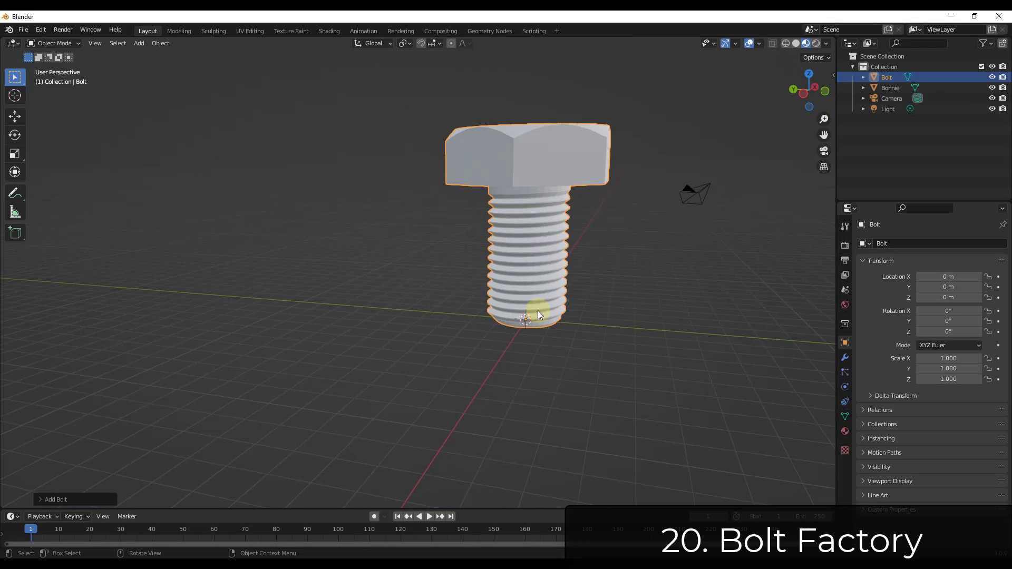
pyautogui.scroll(3, 476, 350)
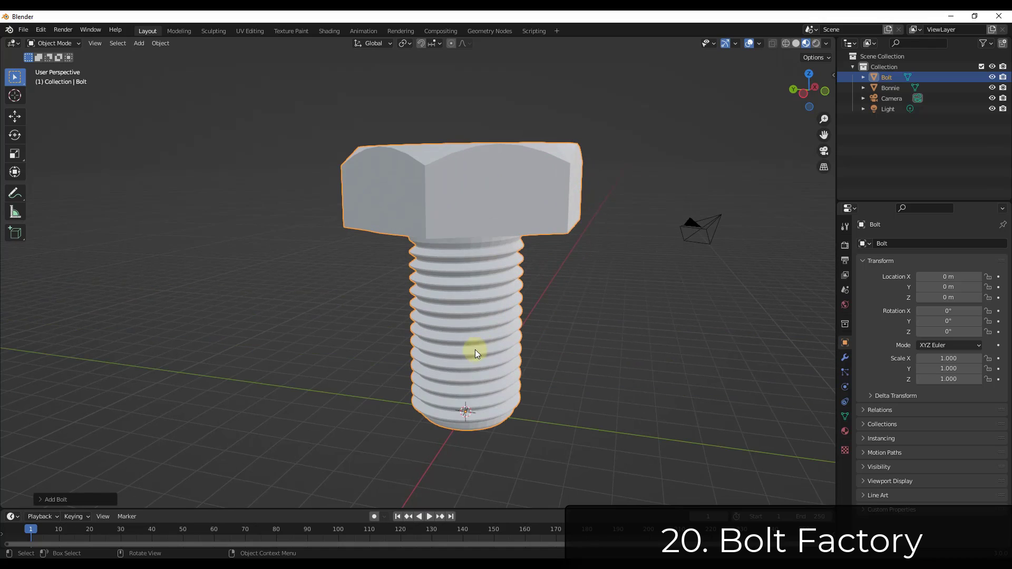
pyautogui.click(42, 499)
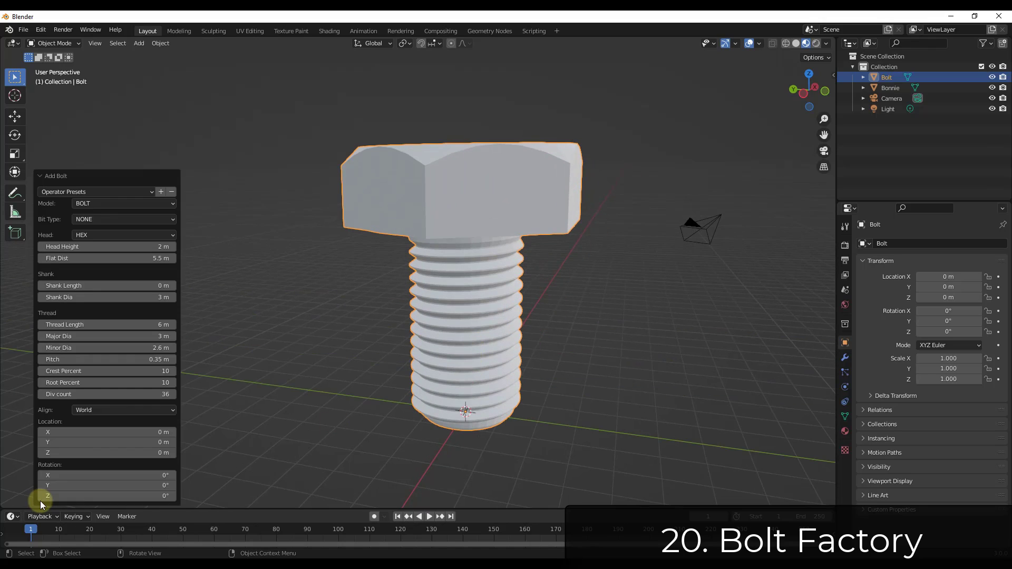
# Try the NUT model in the bolt settings and return the model to BOLT
pyautogui.click(126, 203)
pyautogui.click(102, 226)
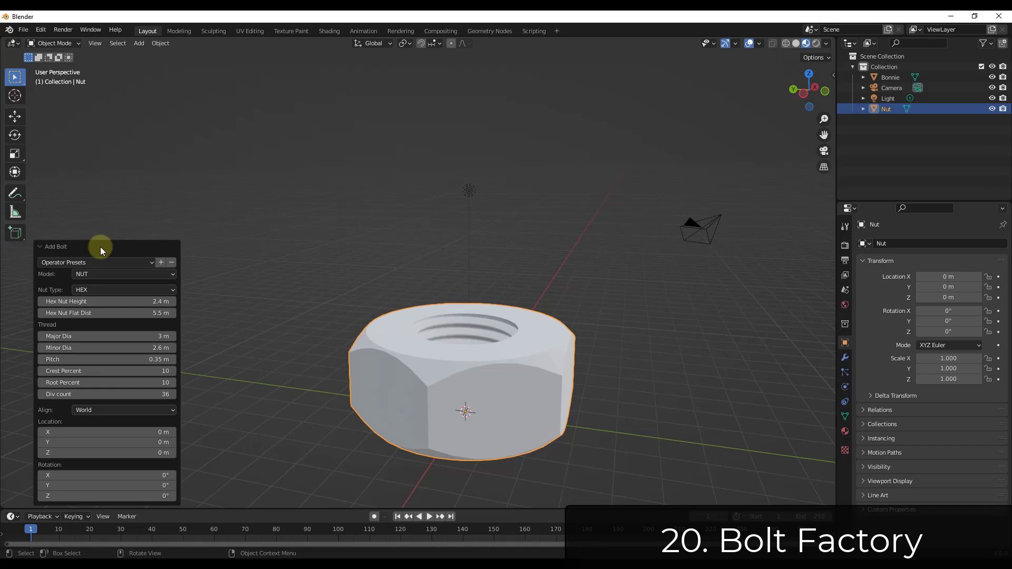
pyautogui.click(96, 274)
pyautogui.click(97, 287)
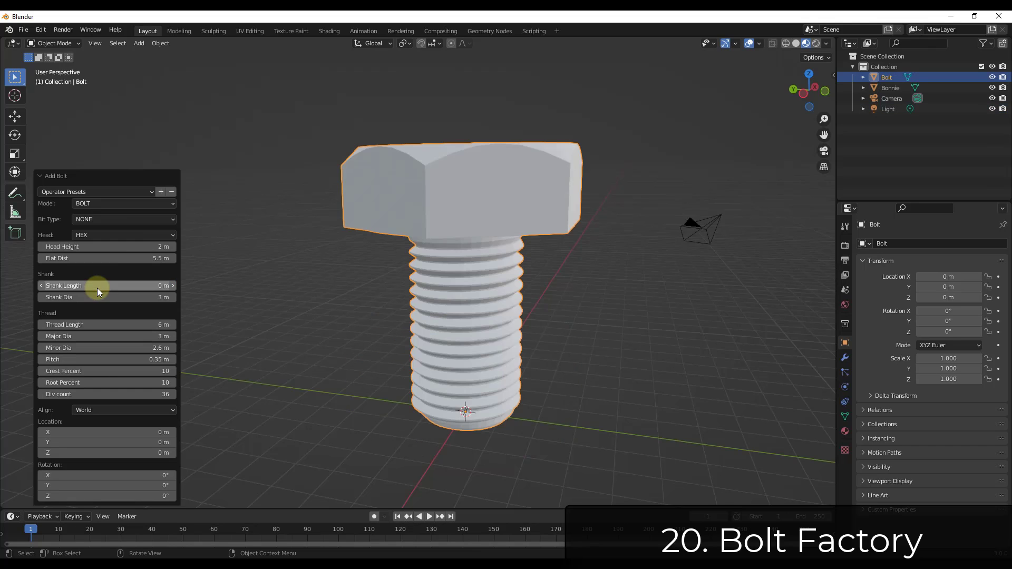
# Try the TORX bit type on the bolt head, settle on PHILLIPS and set the bit depth to about 1.7 m
pyautogui.click(110, 221)
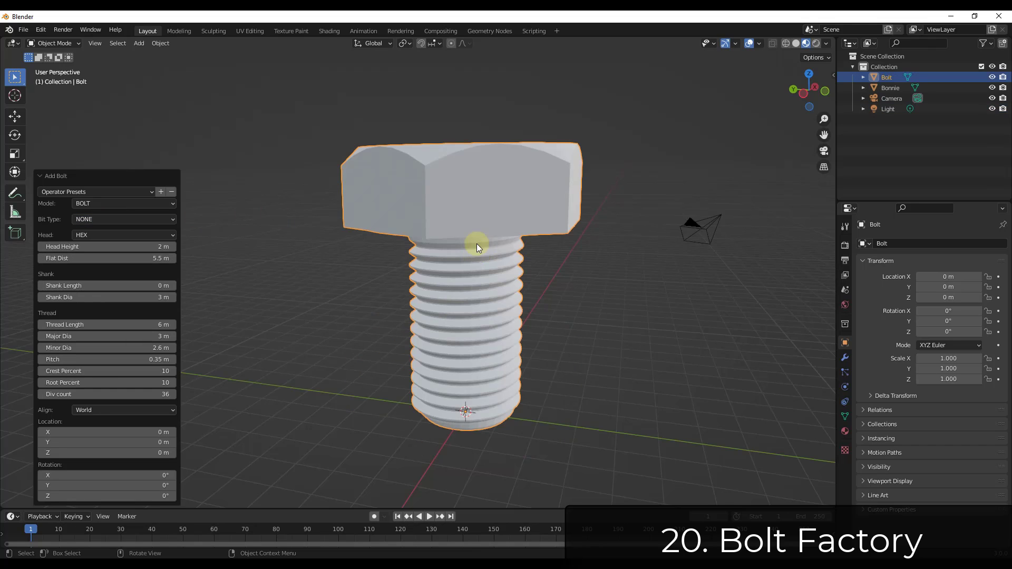
pyautogui.moveTo(476, 243); pyautogui.dragTo(453, 274, button='middle')
pyautogui.click(111, 221)
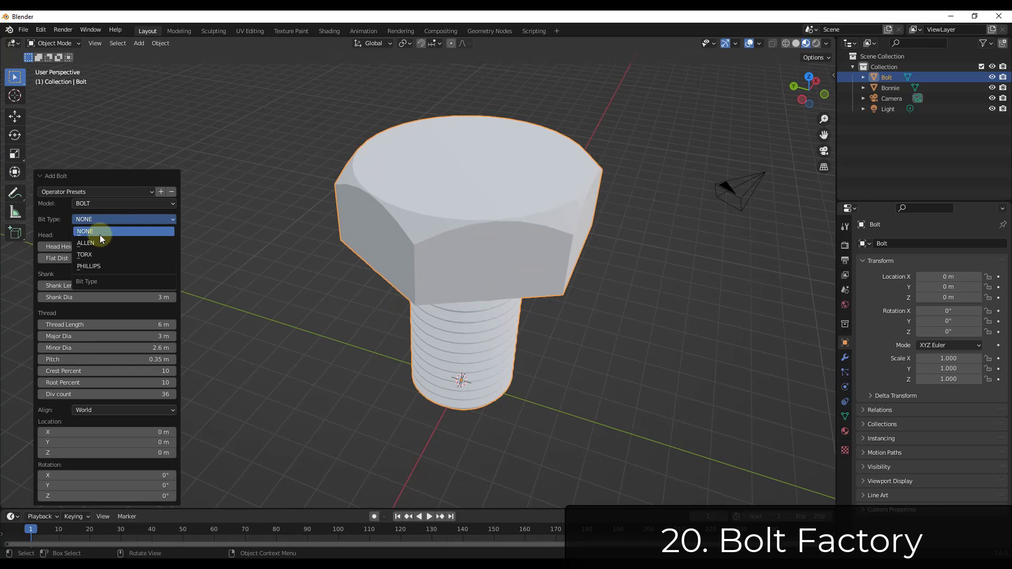
pyautogui.click(93, 258)
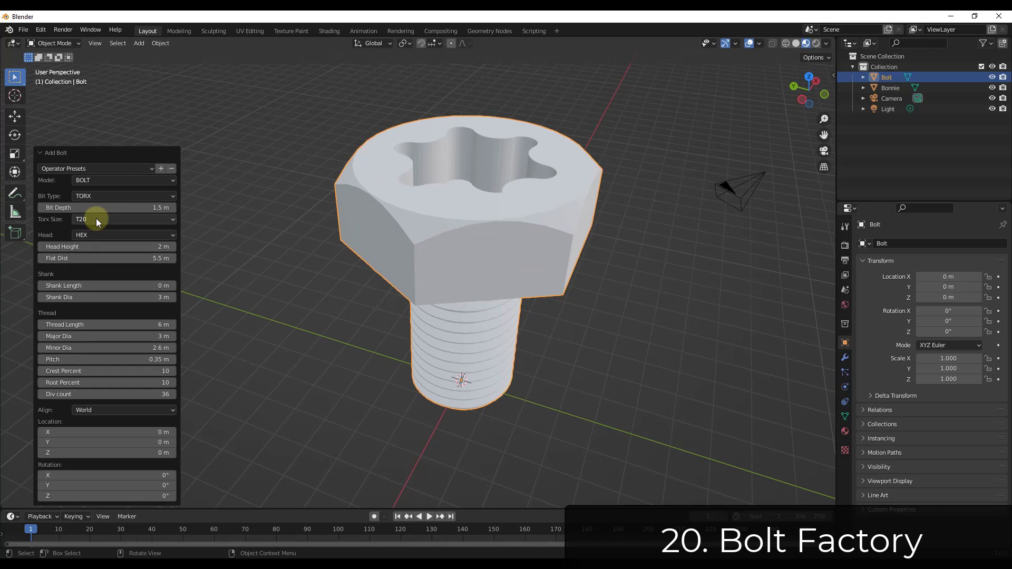
pyautogui.click(94, 194)
pyautogui.click(98, 240)
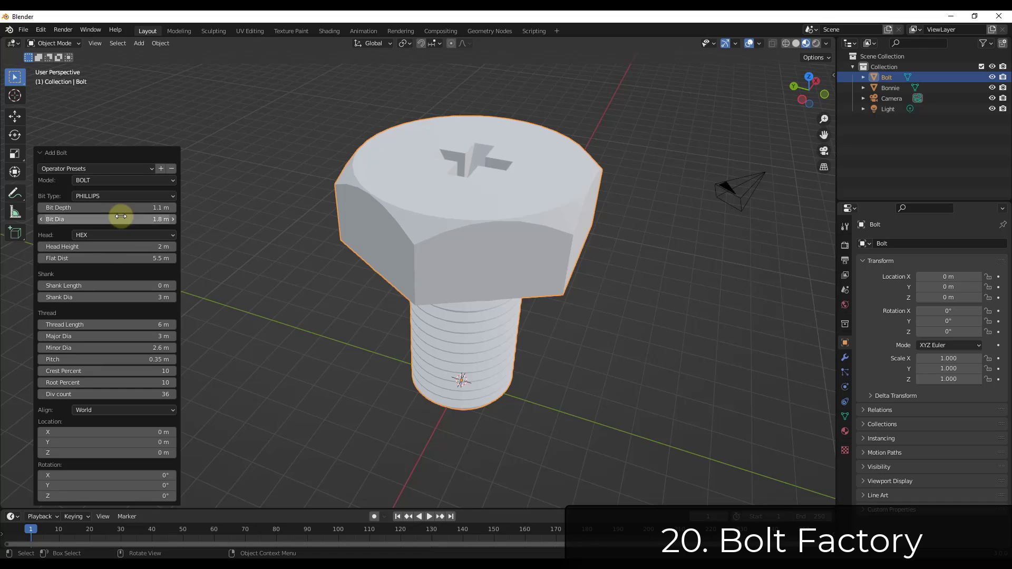
pyautogui.moveTo(130, 207); pyautogui.dragTo(154, 208)
# Set the bolt's head height to 1.8 m, thread length to 7 m and minor diameter to 2.7 m, and adjust the thread pitch
pyautogui.moveTo(139, 247)
pyautogui.mouseDown()
pyautogui.moveTo(147, 247)
pyautogui.moveTo(125, 247)
pyautogui.mouseUp()
pyautogui.moveTo(106, 324); pyautogui.dragTo(248, 323)
pyautogui.moveTo(249, 323); pyautogui.dragTo(220, 289, button='middle')
pyautogui.scroll(-2, 383, 244)
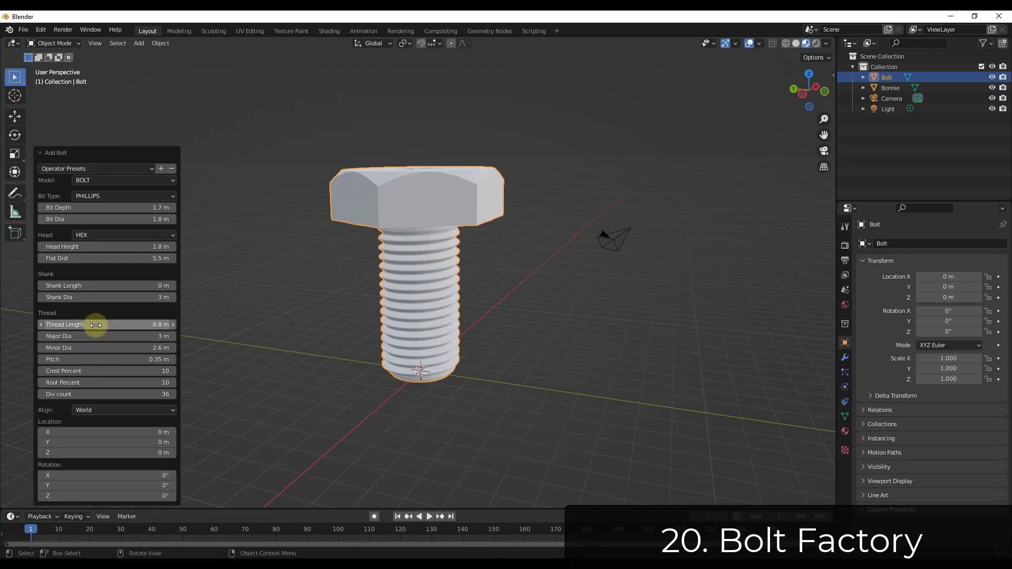
pyautogui.moveTo(97, 325); pyautogui.dragTo(143, 330)
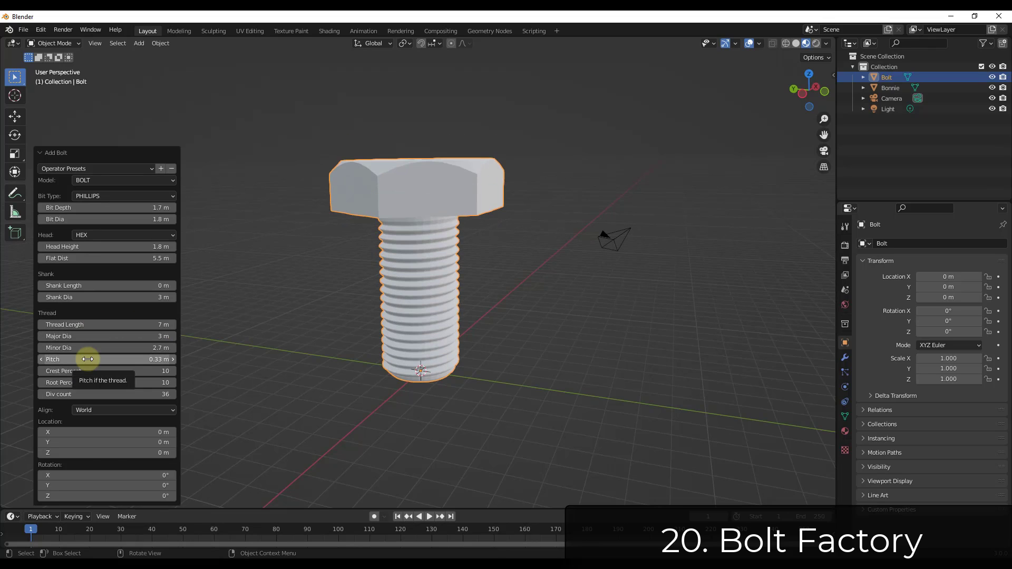
pyautogui.moveTo(87, 359); pyautogui.dragTo(91, 359)
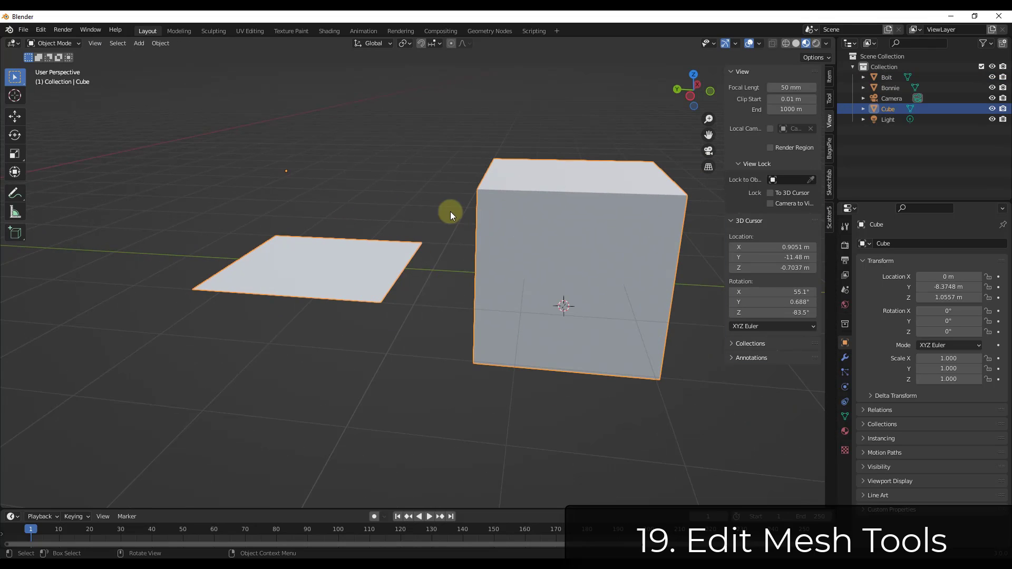
# Enter Edit Mode and apply Random Vertices to the whole subdivided plane with a factor of about 0.7
pyautogui.press('Tab')
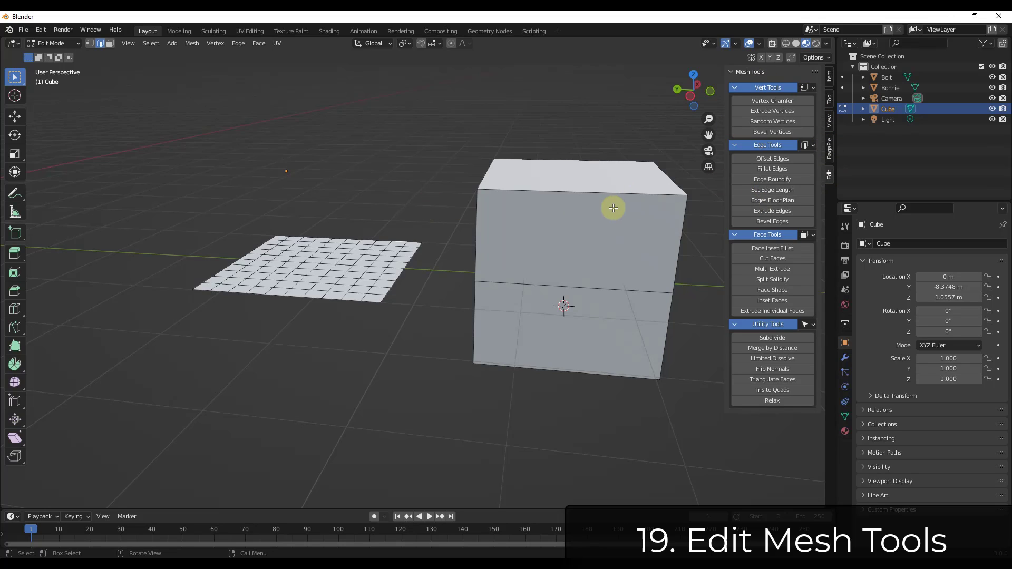
pyautogui.moveTo(160, 200); pyautogui.dragTo(441, 316)
pyautogui.click(770, 122)
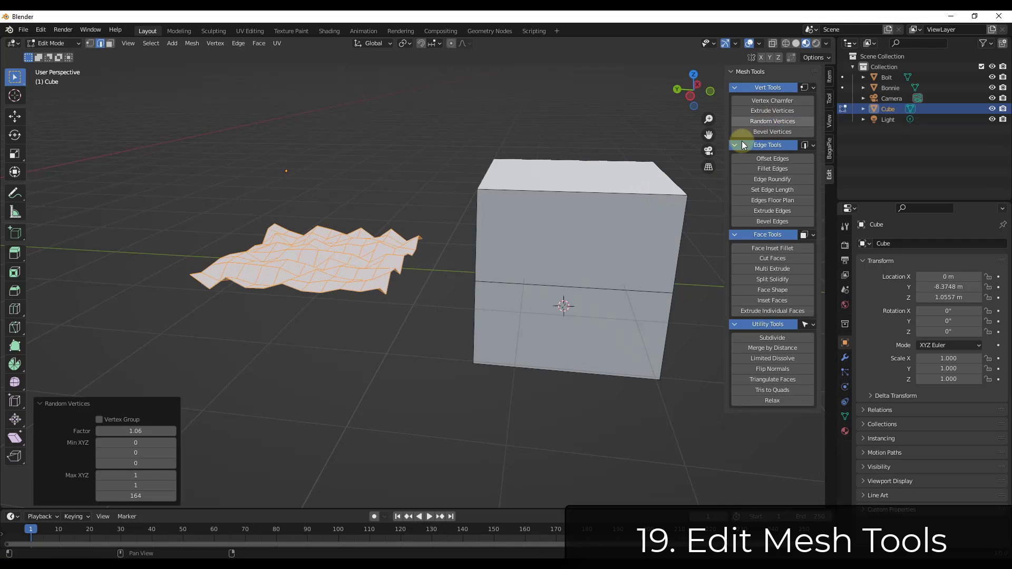
pyautogui.scroll(3, 244, 287)
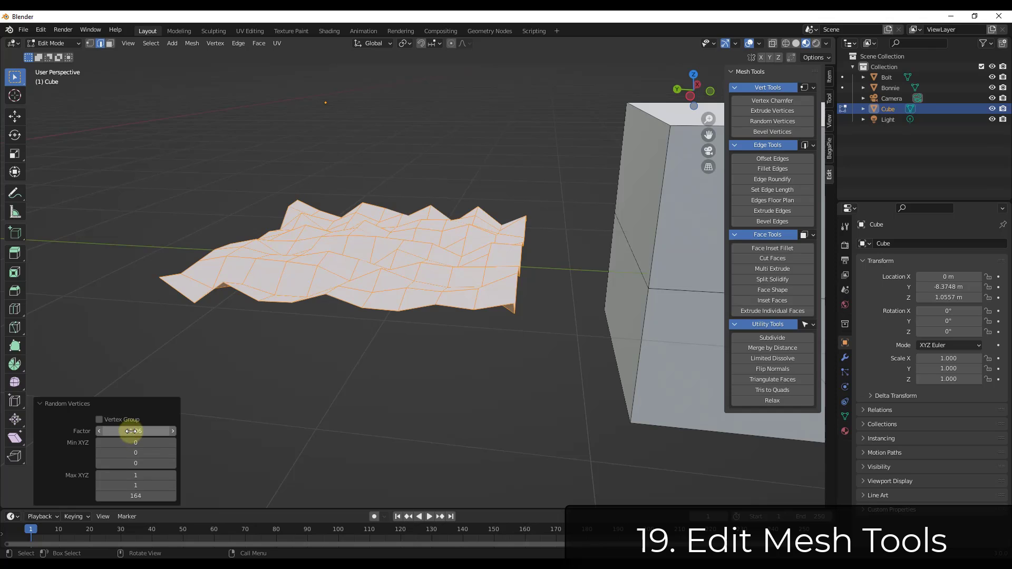
pyautogui.moveTo(135, 431)
pyautogui.mouseDown()
pyautogui.moveTo(152, 433)
pyautogui.moveTo(138, 431)
pyautogui.mouseUp()
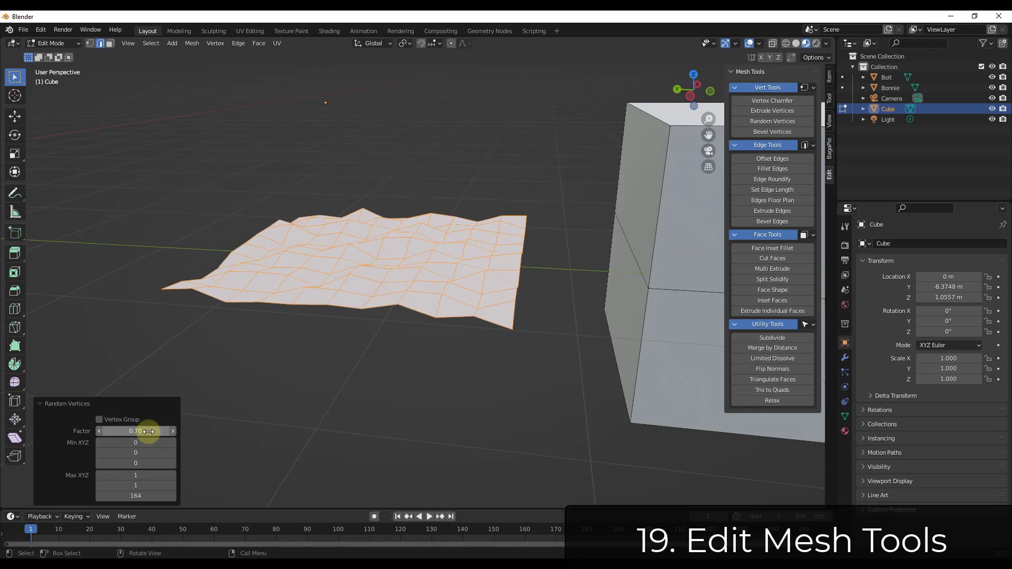
# Select the cube's middle edge loop in wireframe, return to Material Preview shading and apply Offset Edges with an adjusted width
pyautogui.scroll(-5, 671, 289)
pyautogui.hotkey('shift', 'z')
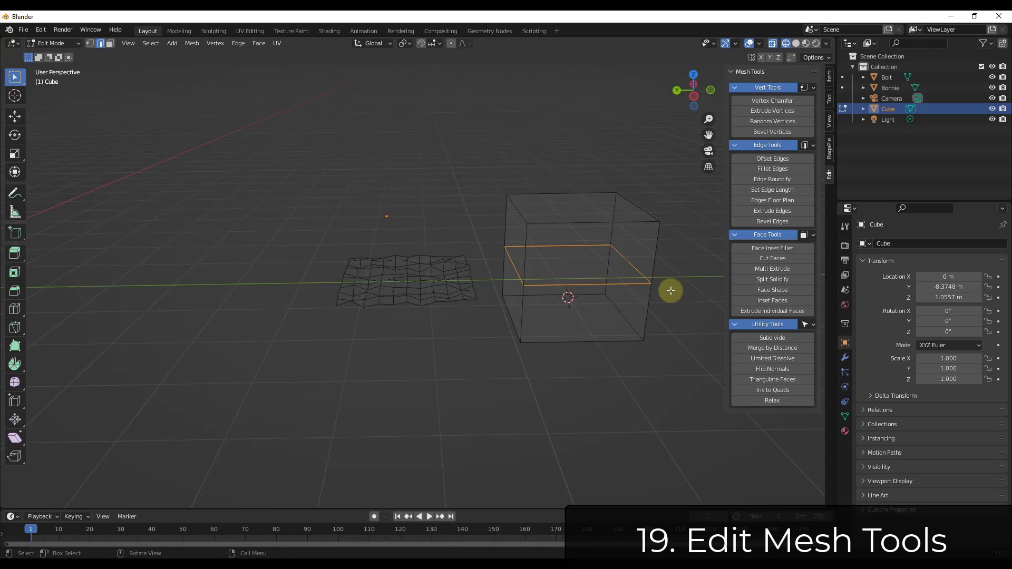
pyautogui.press('z')
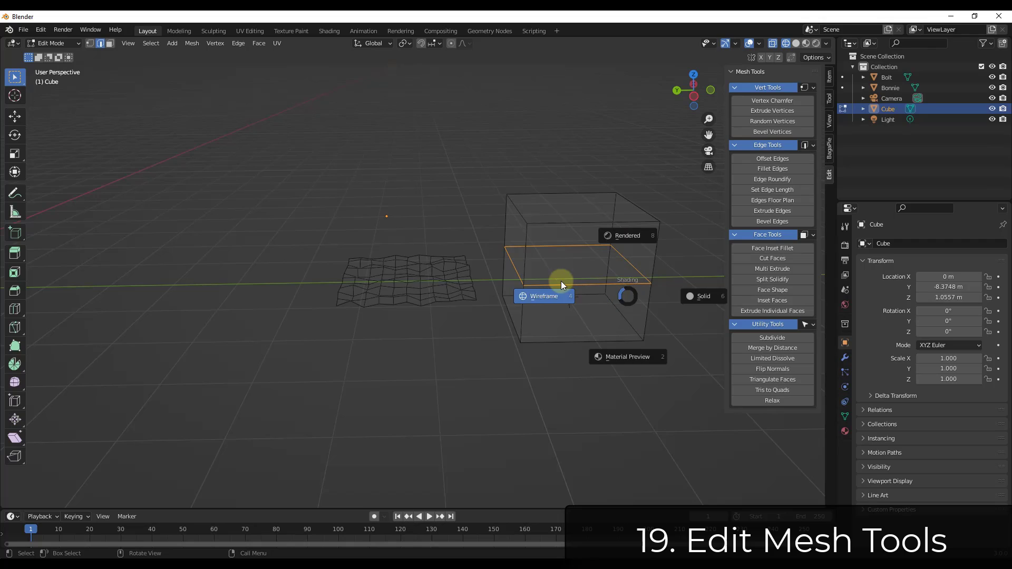
pyautogui.click(628, 361)
pyautogui.scroll(3, 649, 339)
pyautogui.click(780, 161)
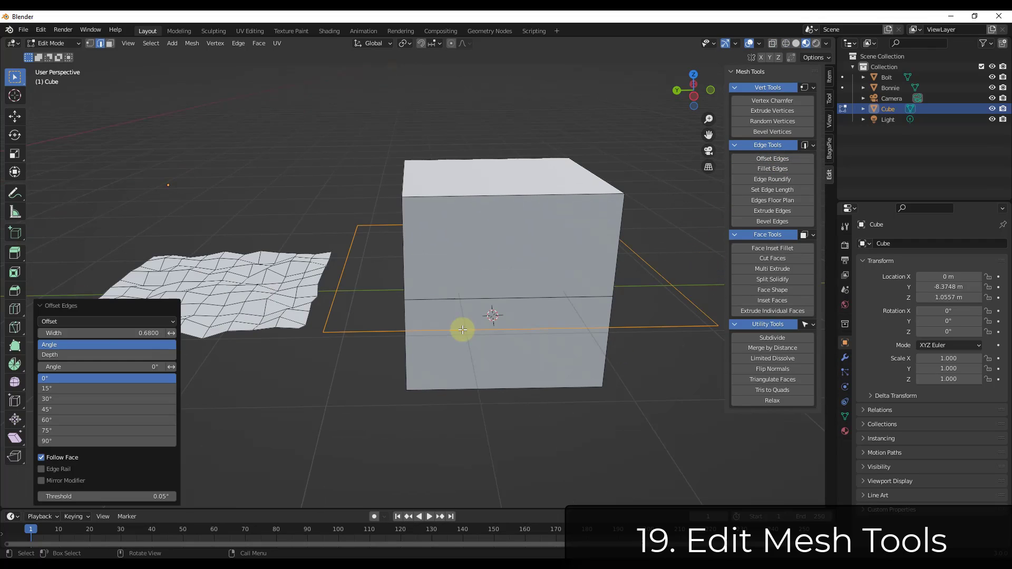
pyautogui.moveTo(97, 334)
pyautogui.mouseDown()
pyautogui.moveTo(114, 335)
pyautogui.moveTo(96, 335)
pyautogui.mouseUp()
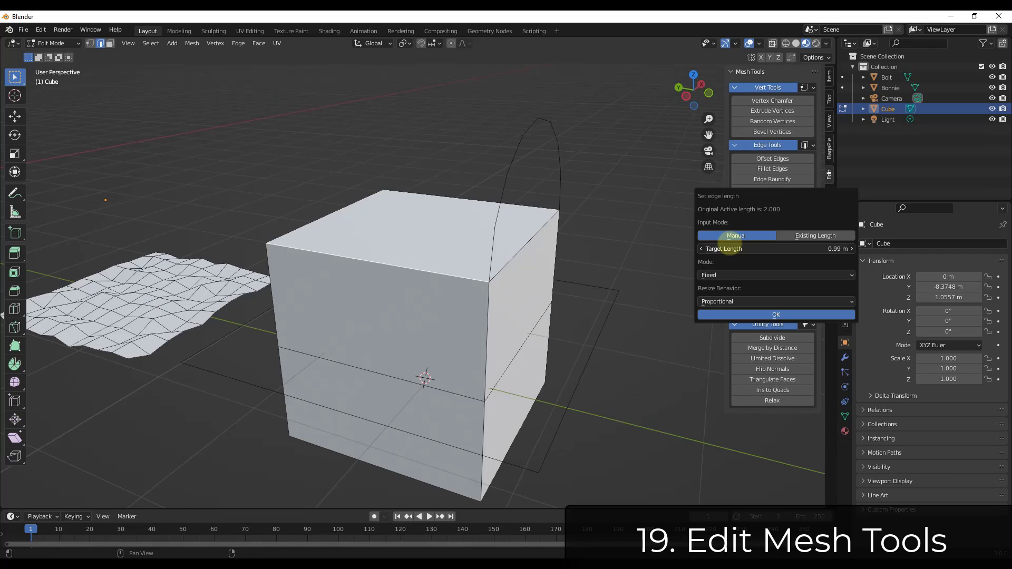
# Apply Set Edge Length to the cube with a manual target length of 1.29 m, Fixed mode and Proportional resize behavior
pyautogui.moveTo(728, 247); pyautogui.dragTo(738, 246)
pyautogui.click(795, 237)
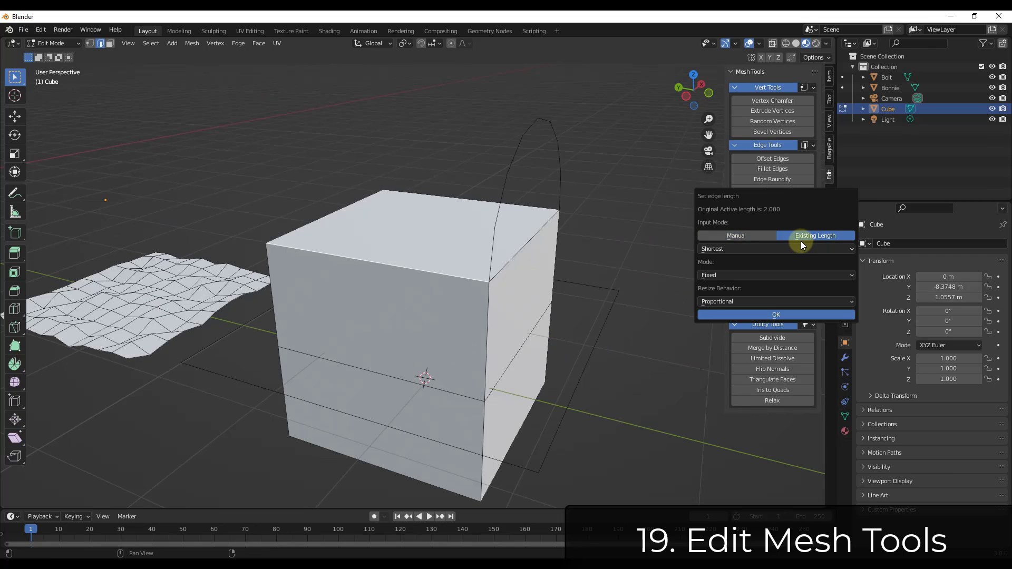
pyautogui.click(749, 239)
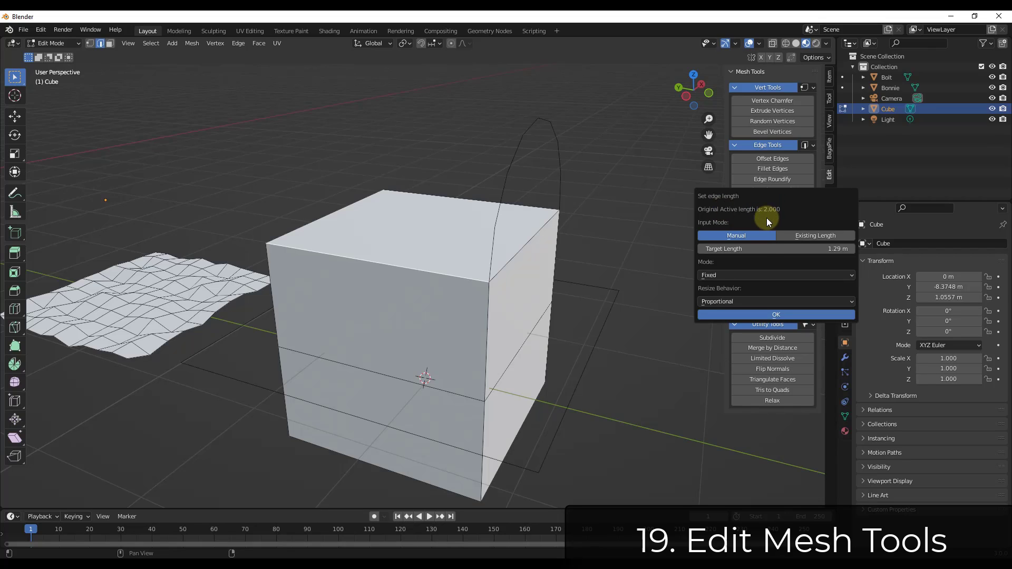
pyautogui.click(773, 249)
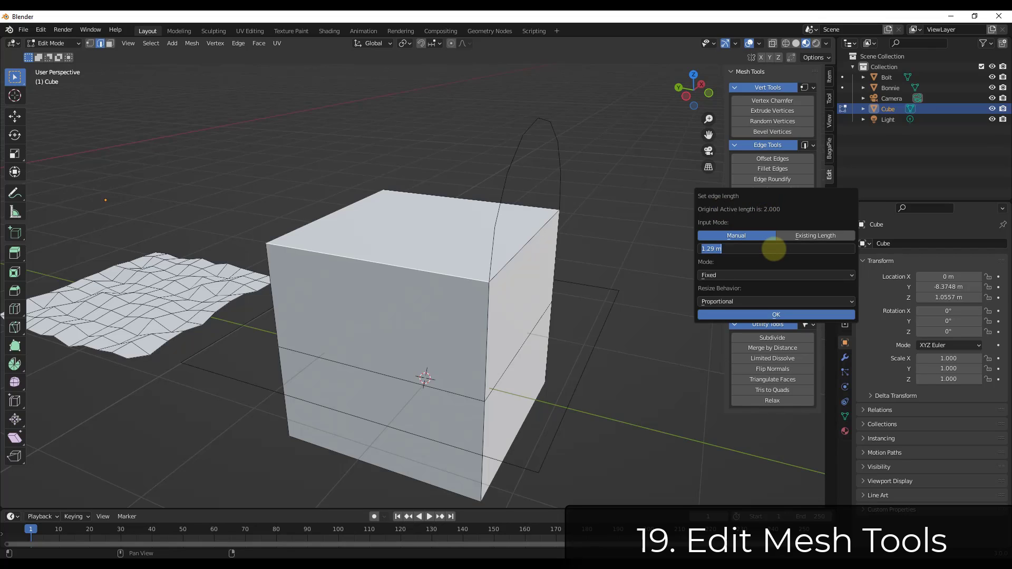
pyautogui.click(775, 315)
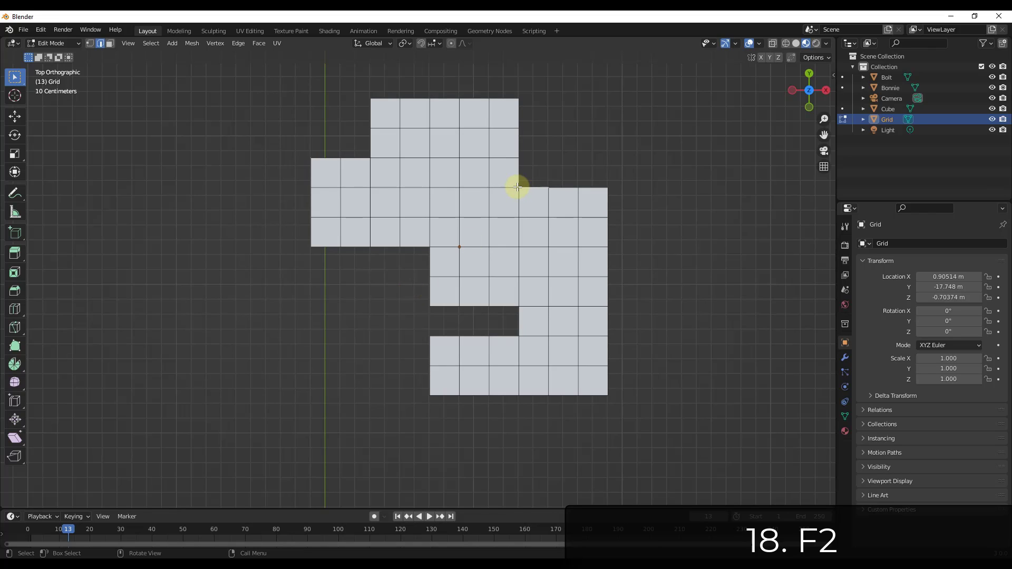
# In vertex selection, fill three faces with F2 up the first column beside the grid's upper block, starting from the inner corner vertex
pyautogui.press('1')
pyautogui.scroll(1, 617, 142)
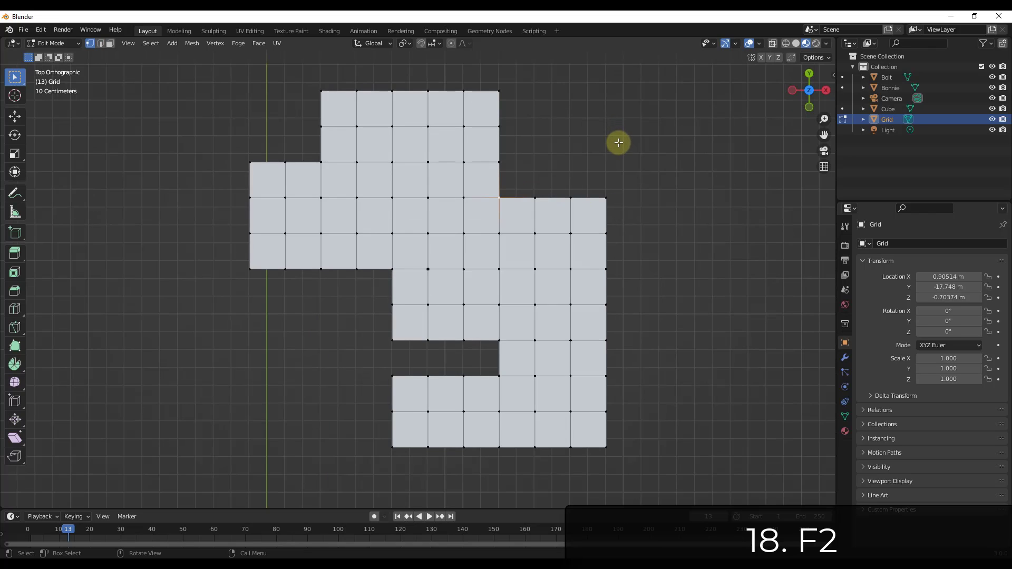
pyautogui.click(501, 196)
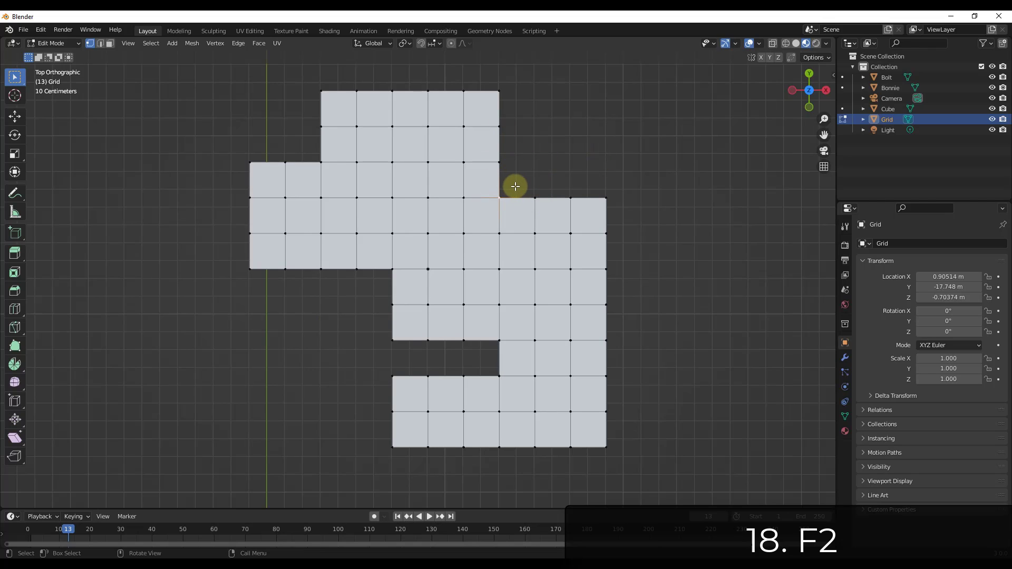
pyautogui.press('f')
pyautogui.click(535, 159)
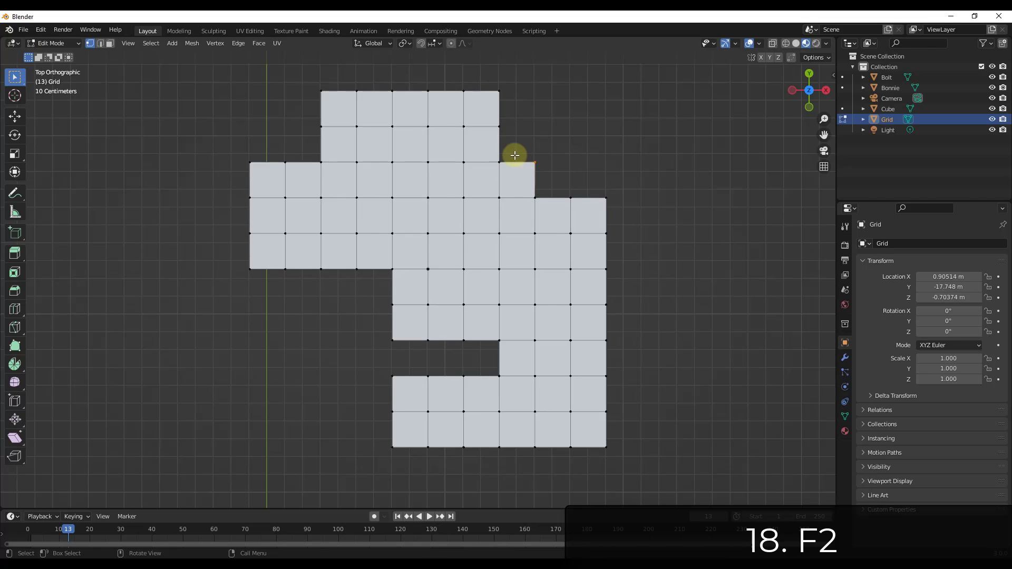
pyautogui.press('f')
pyautogui.click(538, 129)
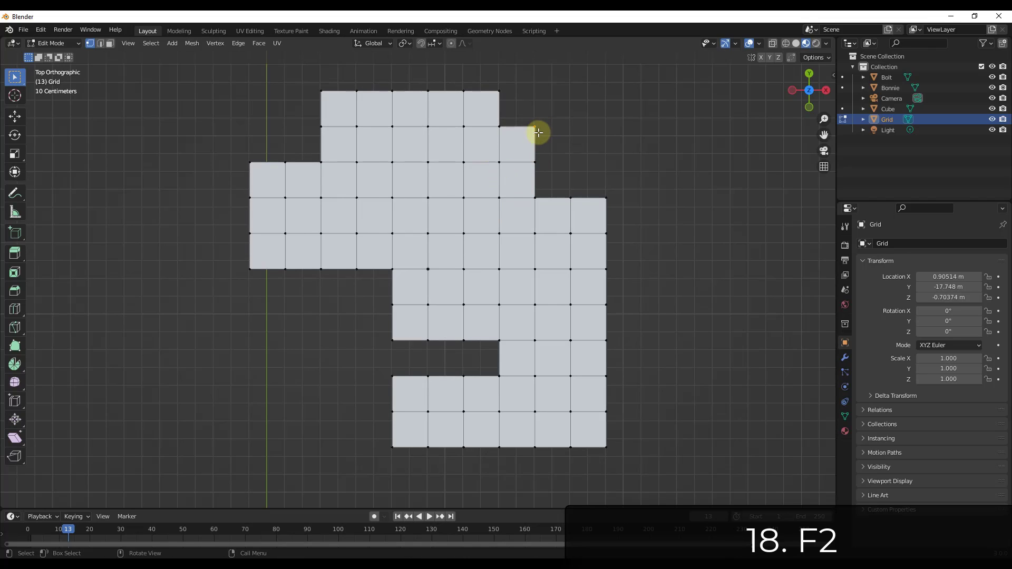
pyautogui.press('f')
pyautogui.click(525, 103)
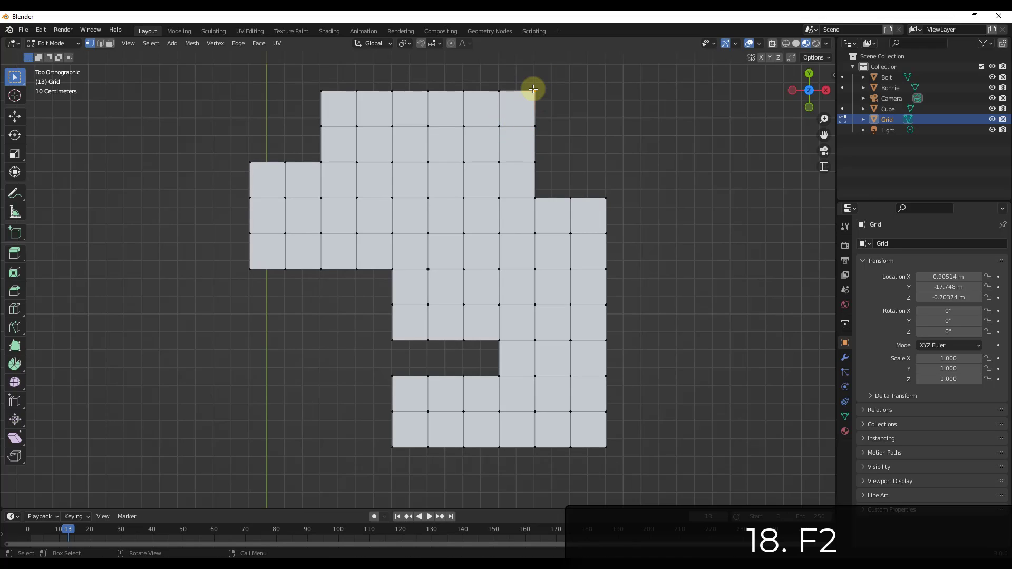
# Fill a second column of three faces beside the new ones with F2, working upward from the next corner vertex
pyautogui.click(534, 198)
pyautogui.press('f')
pyautogui.click(541, 190)
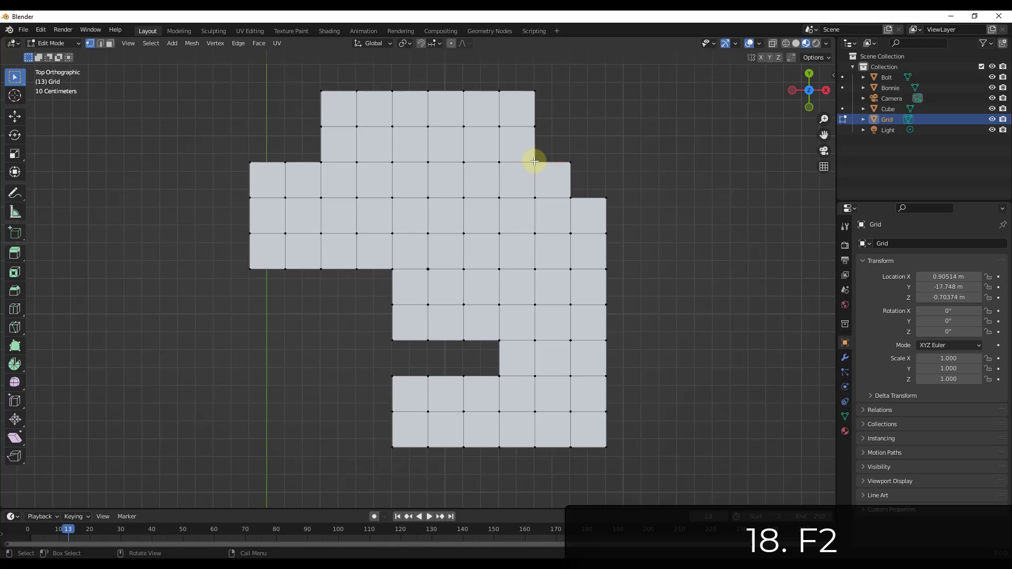
pyautogui.click(534, 162)
pyautogui.press('f')
pyautogui.click(534, 161)
pyautogui.click(535, 128)
pyautogui.press('f')
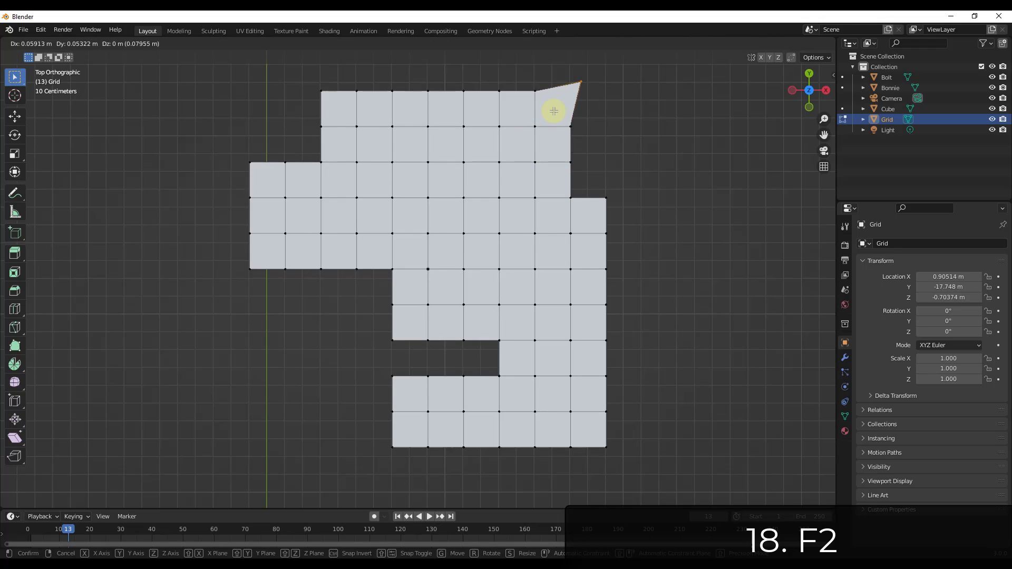
pyautogui.click(545, 125)
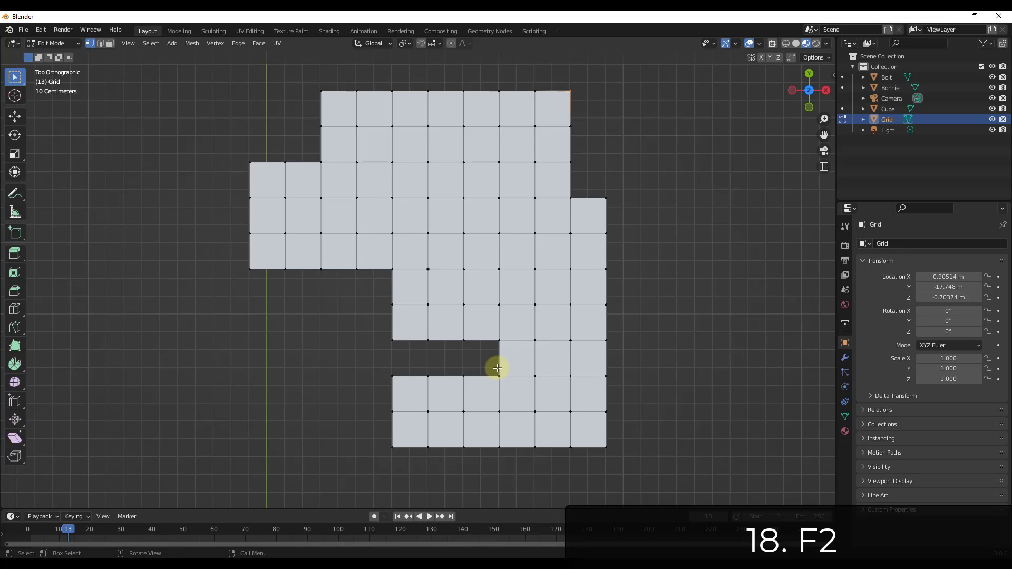
# Switch to edge selection and fill the slot in the grid's lower part with three F2 faces from its inner edge
pyautogui.press('2')
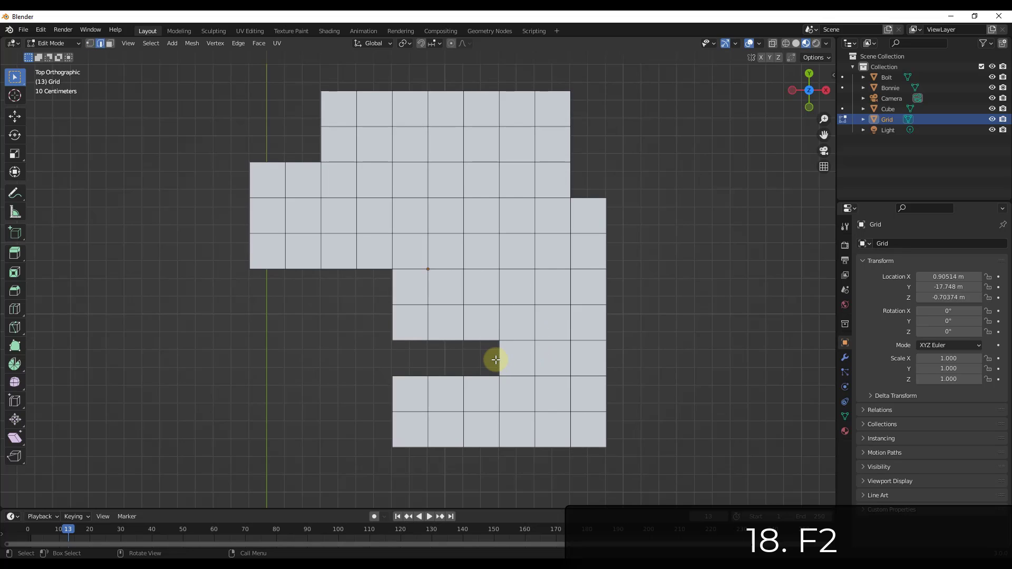
pyautogui.click(498, 359)
pyautogui.press('f')
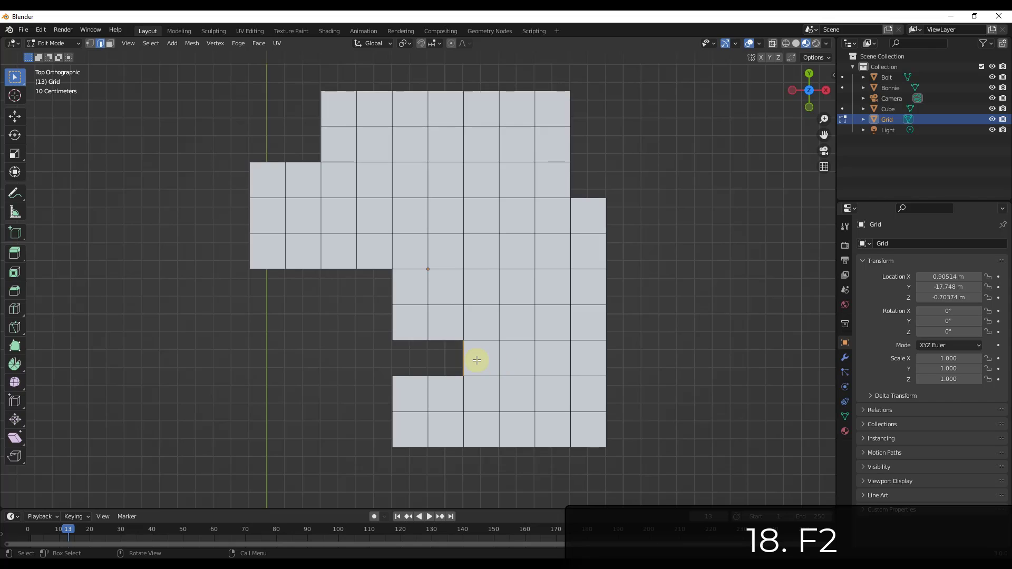
pyautogui.press('f')
pyautogui.press('f')
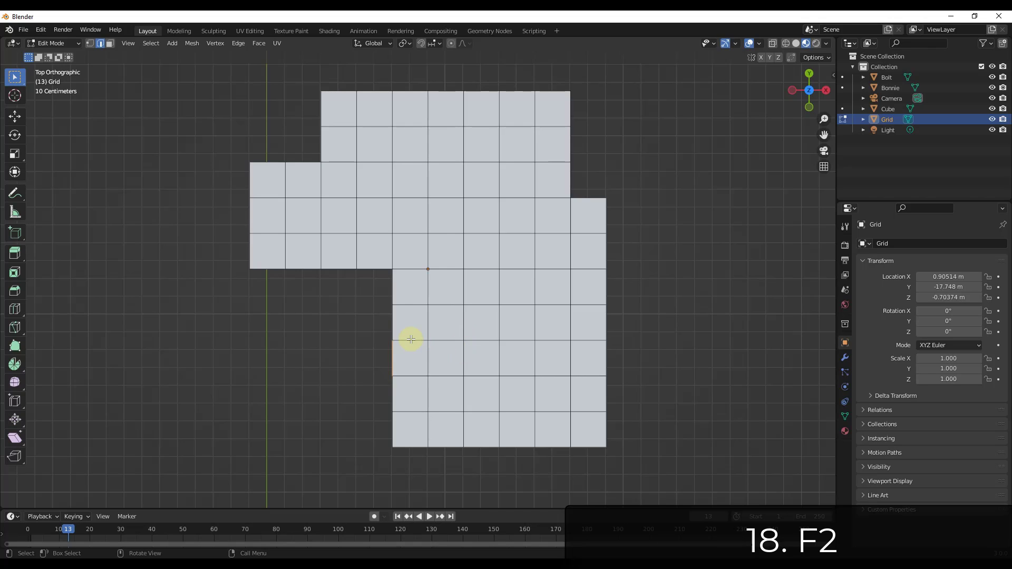
pyautogui.keyDown('shift'); pyautogui.click(592, 268); pyautogui.keyUp('shift')
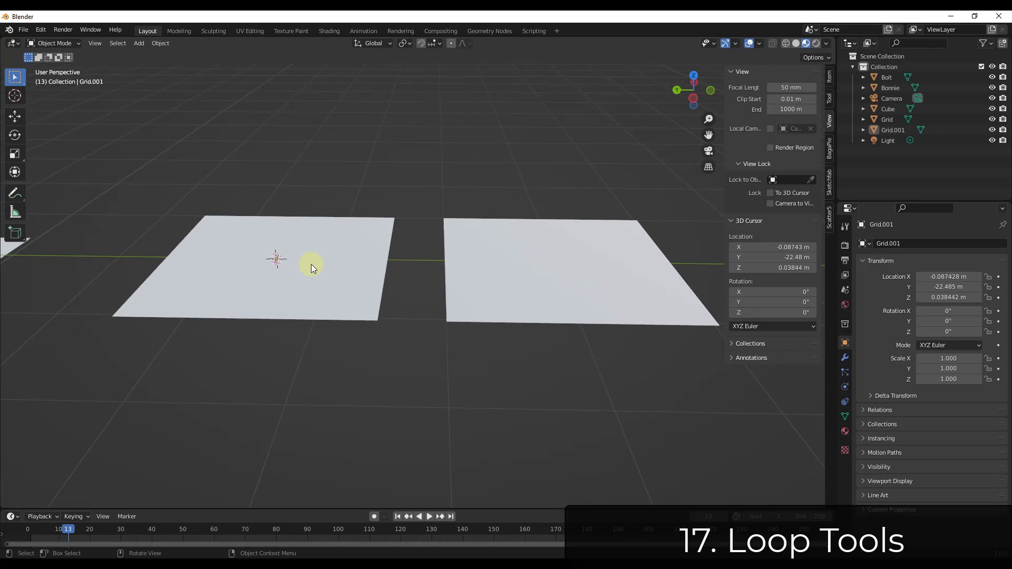
# Edit the plain grid mesh, grow the central face selection to a square block and reshape it with LoopTools Circle
pyautogui.click(314, 263)
pyautogui.keyDown('shift'); pyautogui.moveTo(314, 264); pyautogui.dragTo(345, 248, button='middle'); pyautogui.keyUp('shift')
pyautogui.press('Tab')
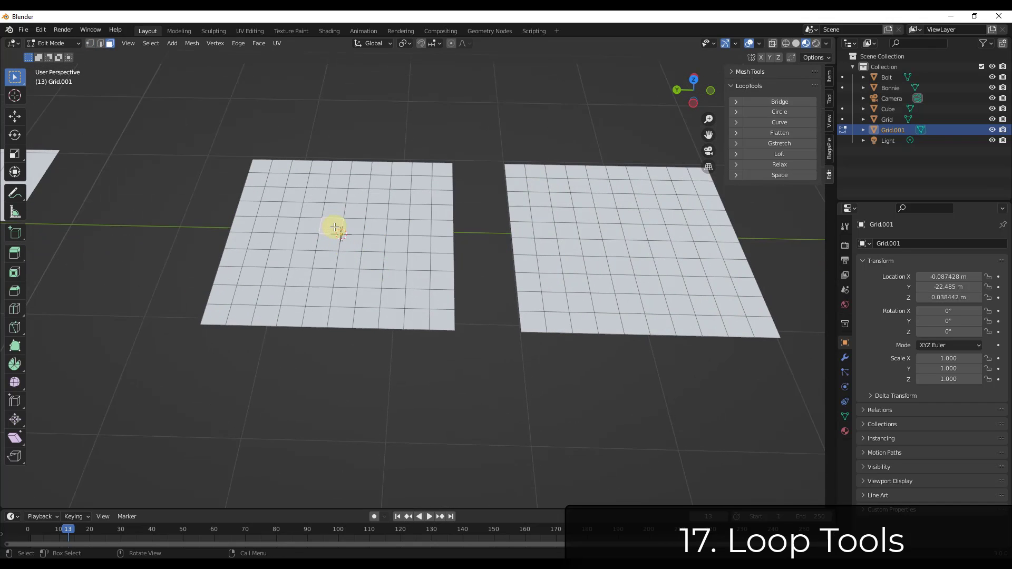
pyautogui.press('ctrl+KP_Add')
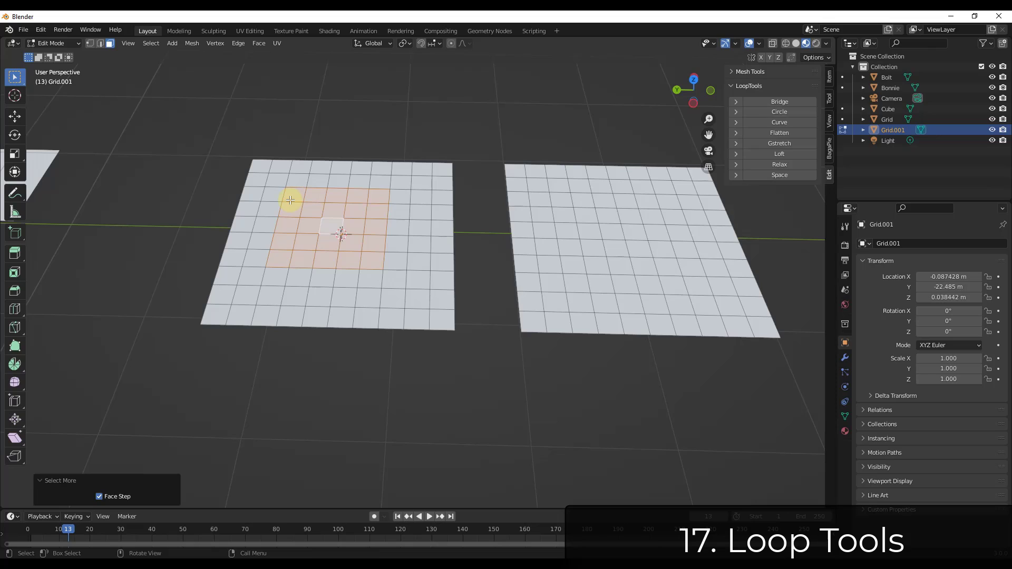
pyautogui.click(776, 111)
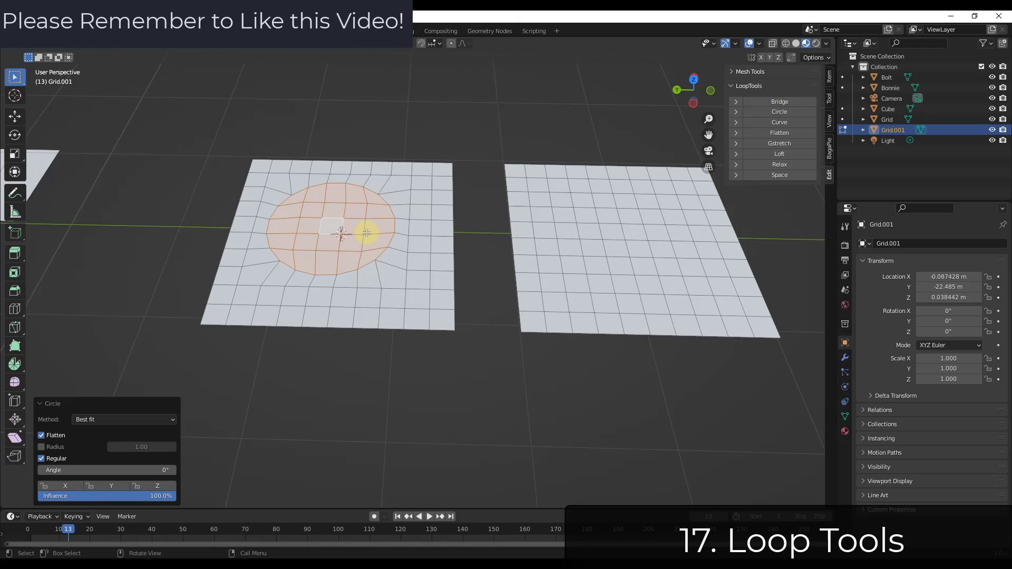
# Extrude the circular face selection about 0.14 m down along the global Z axis to form a recess
pyautogui.press('e')
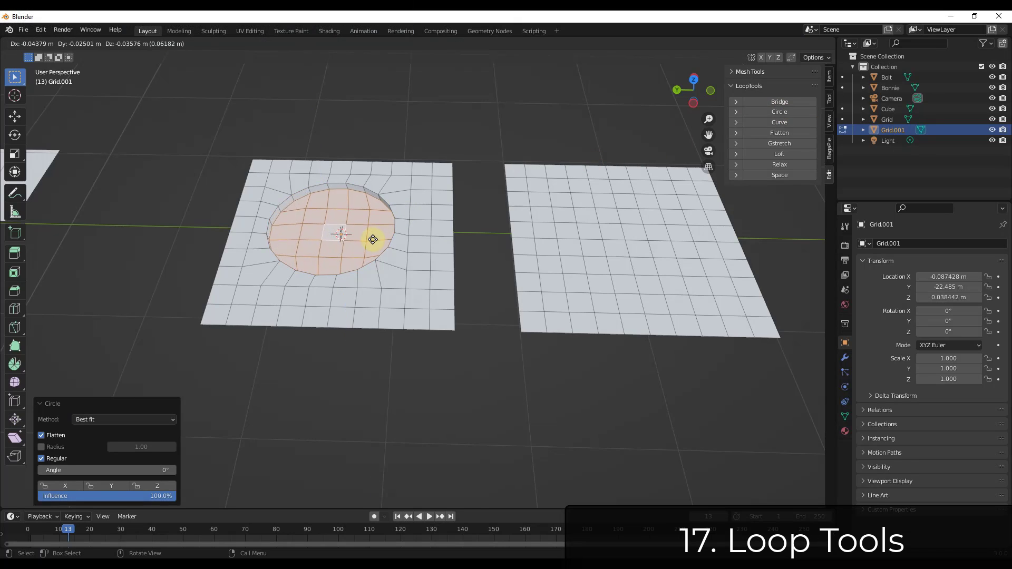
pyautogui.press('z')
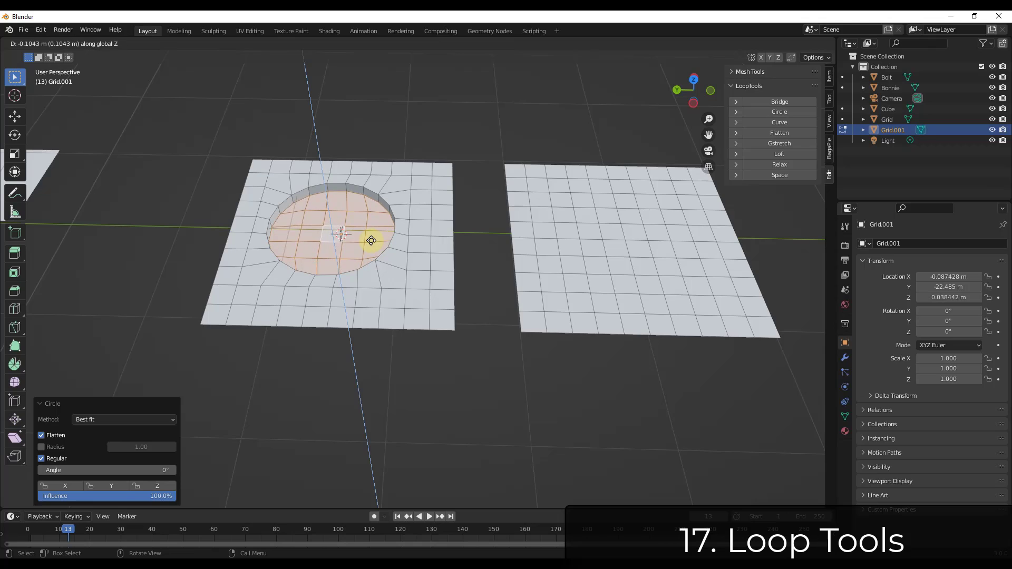
pyautogui.click(369, 247)
pyautogui.moveTo(372, 262); pyautogui.dragTo(362, 253, button='middle')
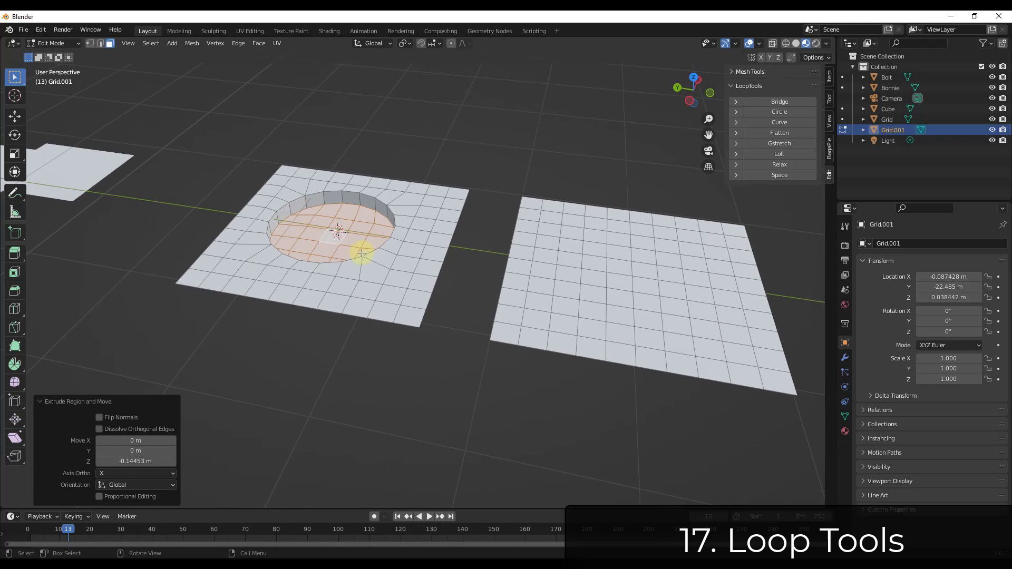
pyautogui.scroll(-3, 587, 253)
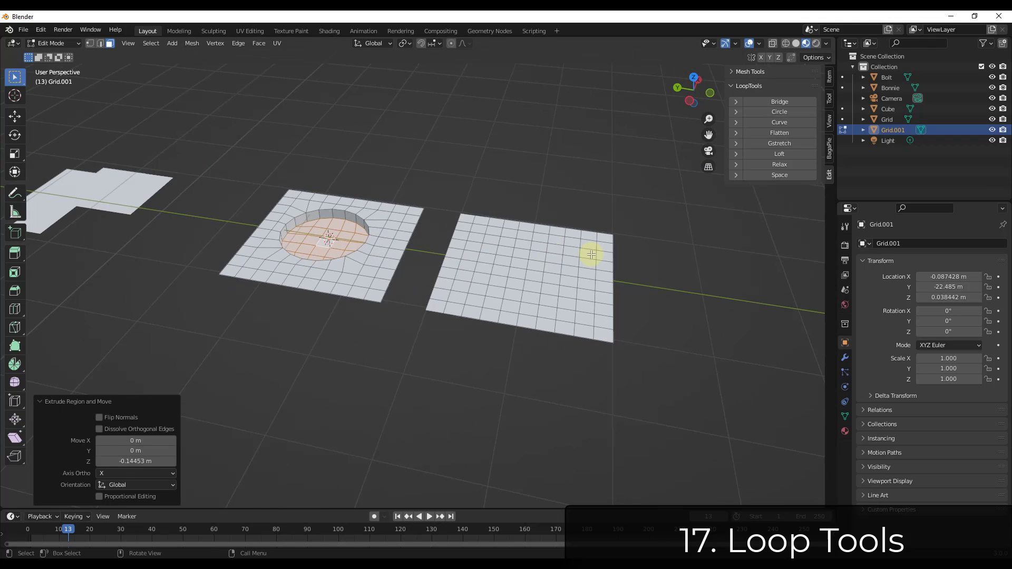
pyautogui.moveTo(587, 260); pyautogui.dragTo(598, 255, button='middle')
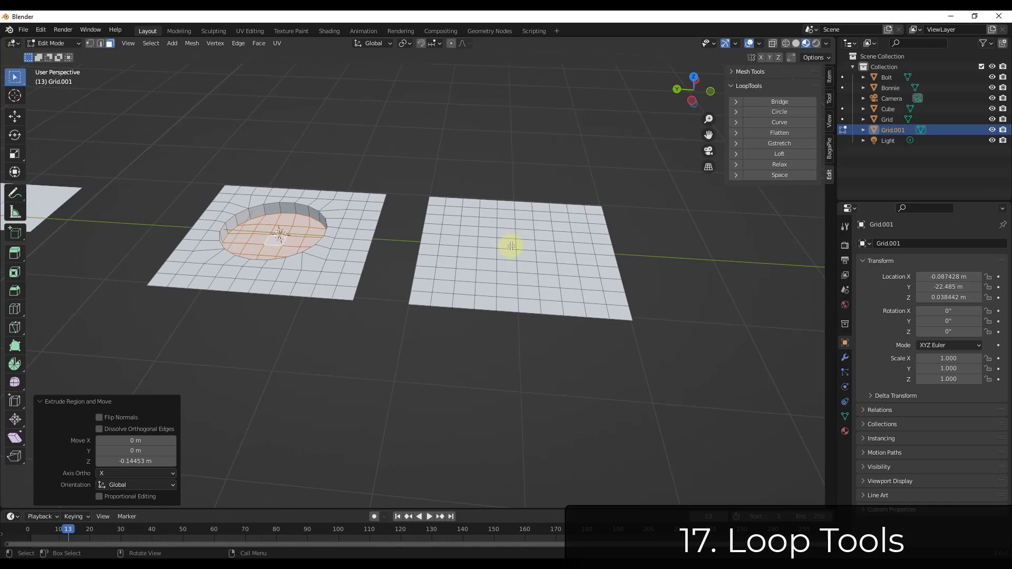
pyautogui.moveTo(518, 242); pyautogui.dragTo(525, 242, button='middle')
pyautogui.click(735, 102)
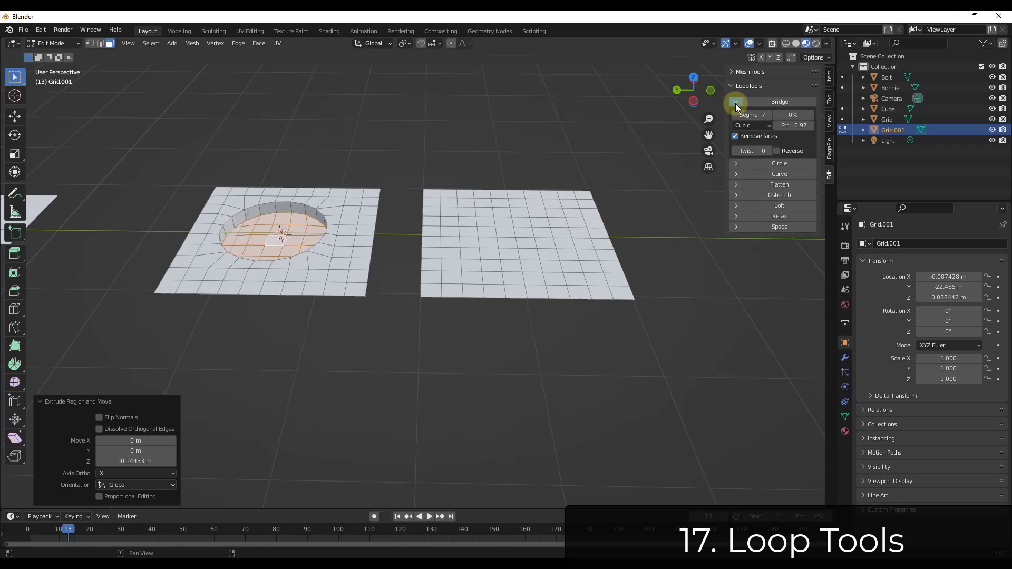
pyautogui.click(735, 102)
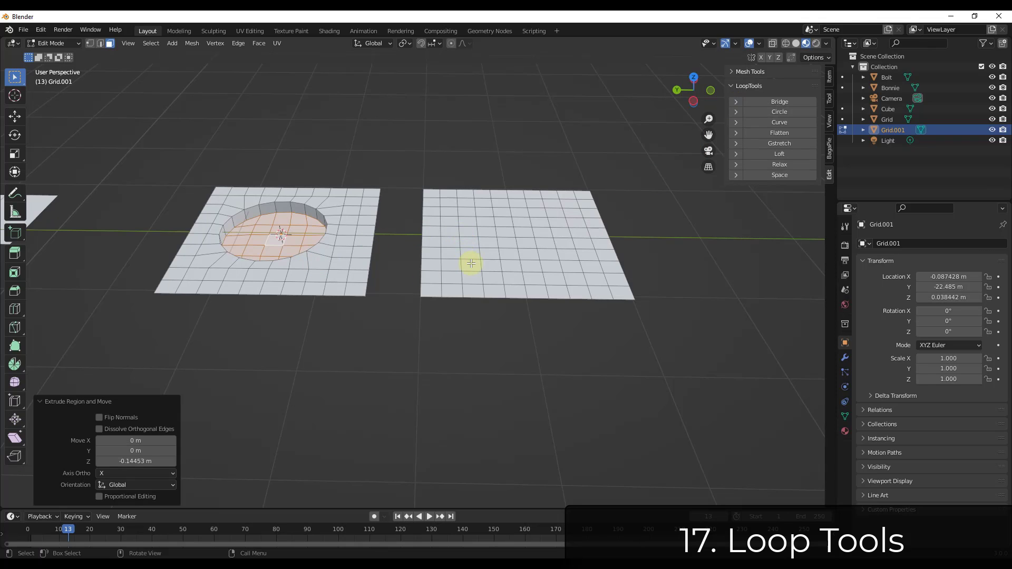
# Select the face strip along the wavy mesh's ridge and apply LoopTools Flatten with X and Z locked and the plane set to Normal
pyautogui.scroll(-6, 452, 249)
pyautogui.scroll(8, 535, 220)
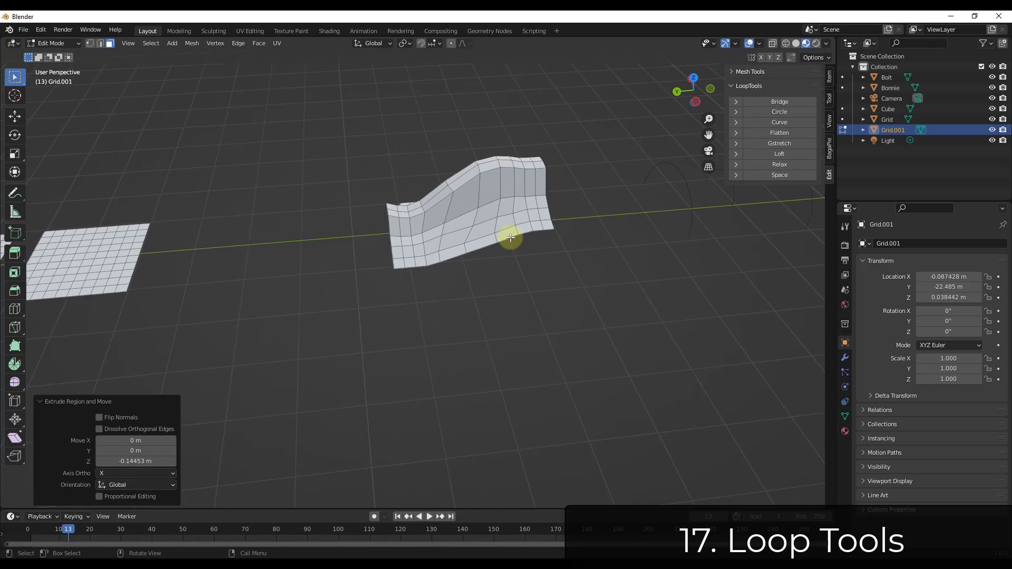
pyautogui.click(501, 185)
pyautogui.scroll(5, 522, 182)
pyautogui.press('1')
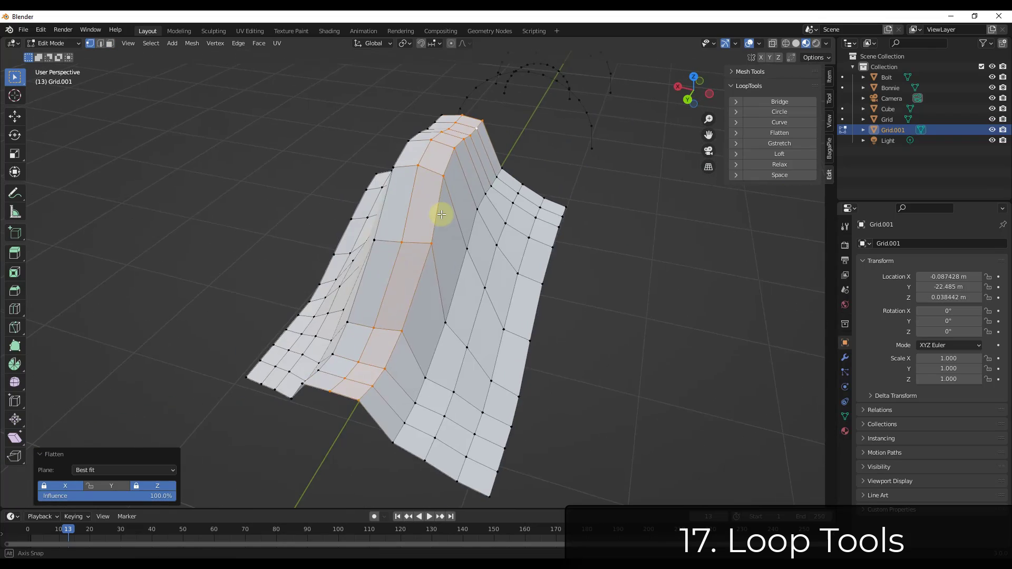
pyautogui.moveTo(441, 217); pyautogui.dragTo(369, 219, button='middle')
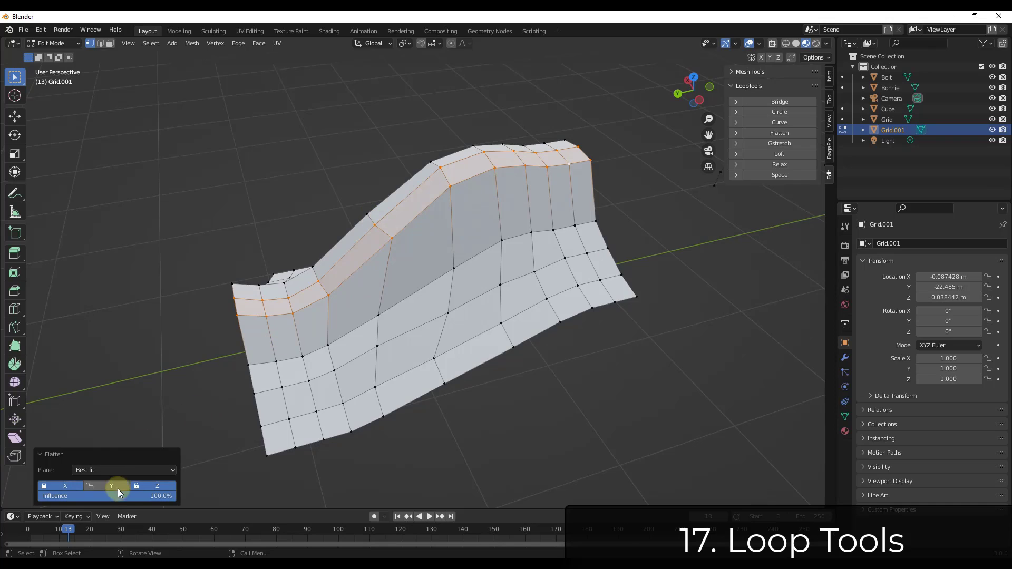
pyautogui.click(84, 474)
pyautogui.click(99, 498)
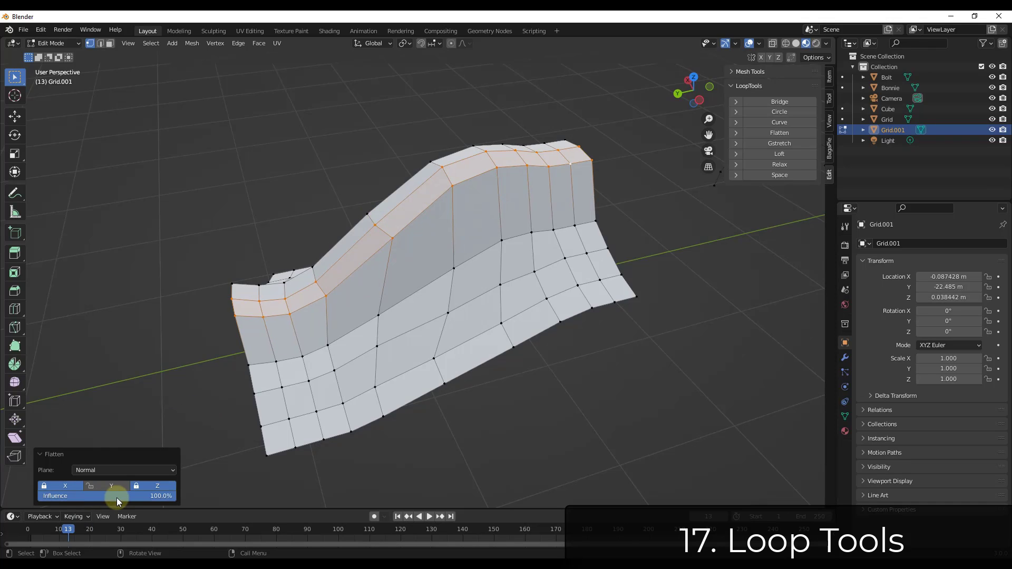
# Unlock the Flatten operation's X and Z axes and vary its influence, ending at 100%
pyautogui.click(157, 483)
pyautogui.moveTo(474, 250)
pyautogui.mouseDown(button='middle')
pyautogui.moveTo(568, 205)
pyautogui.moveTo(468, 237)
pyautogui.mouseUp(button='middle')
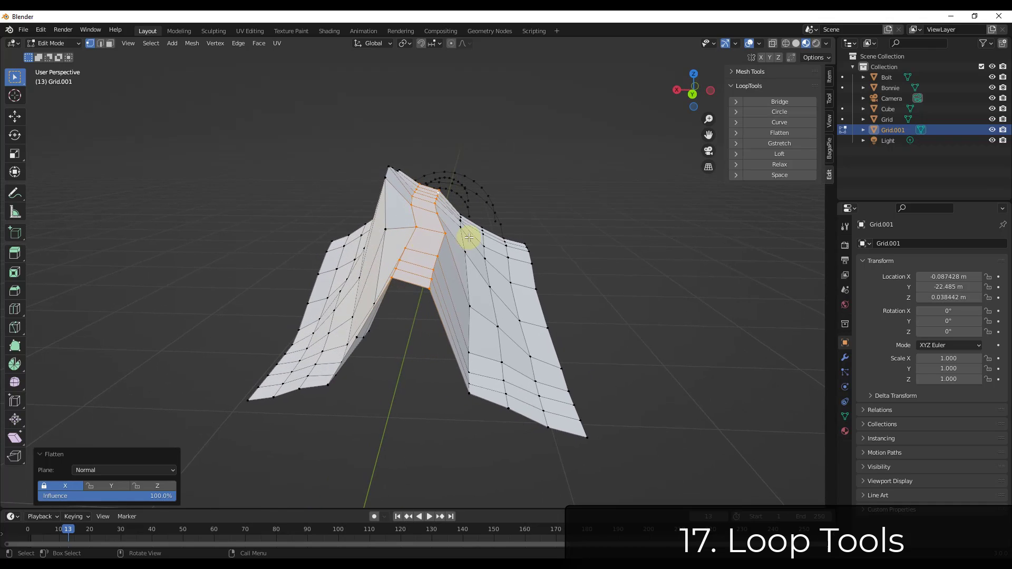
pyautogui.click(64, 486)
pyautogui.click(64, 486)
pyautogui.click(65, 486)
pyautogui.click(156, 487)
pyautogui.click(156, 487)
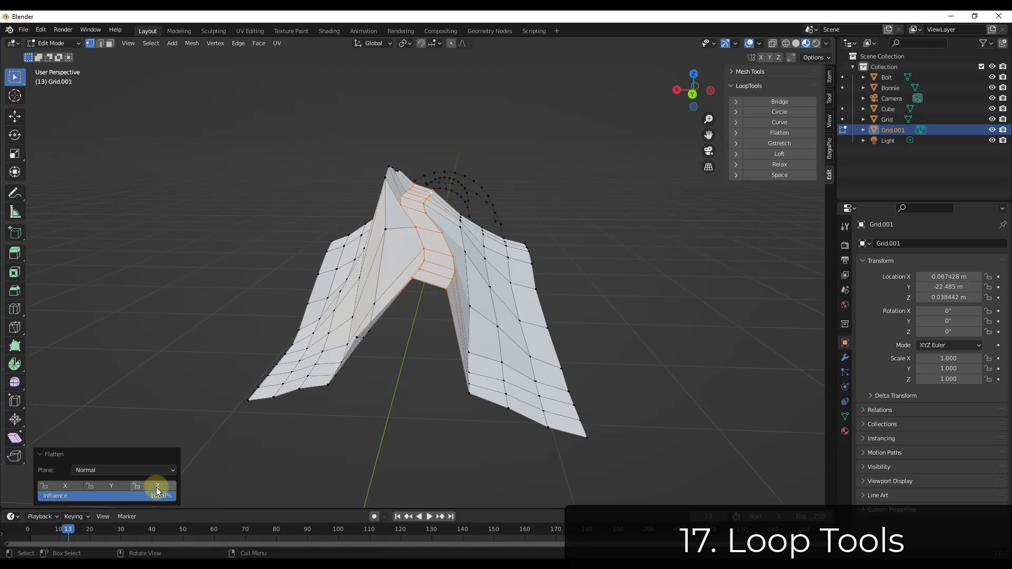
pyautogui.moveTo(146, 500); pyautogui.dragTo(176, 491)
# Select all four arched vertex chains and connect them into one surface with LoopTools Loft
pyautogui.moveTo(590, 300); pyautogui.dragTo(447, 273, button='middle')
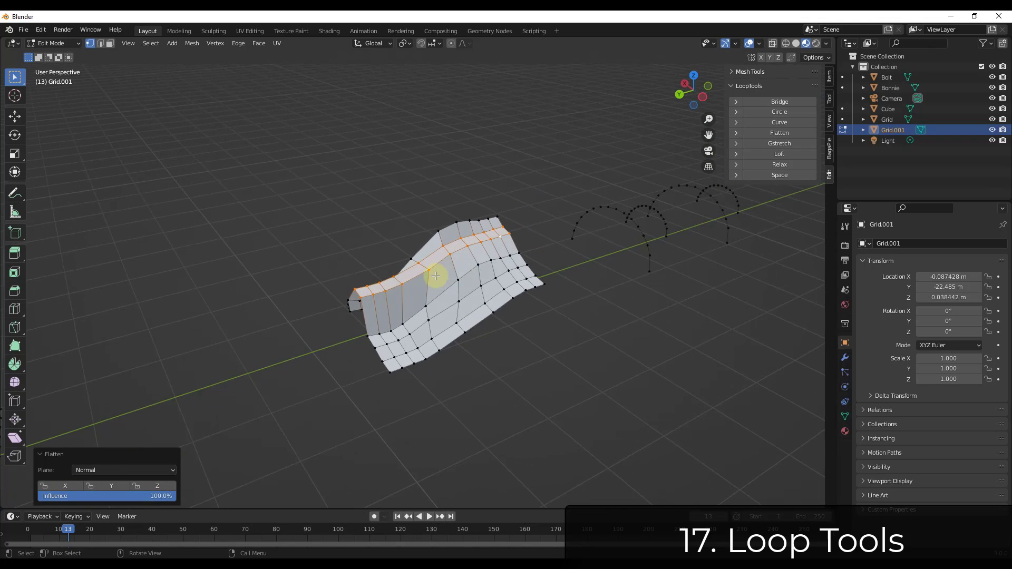
pyautogui.scroll(5, 805, 228)
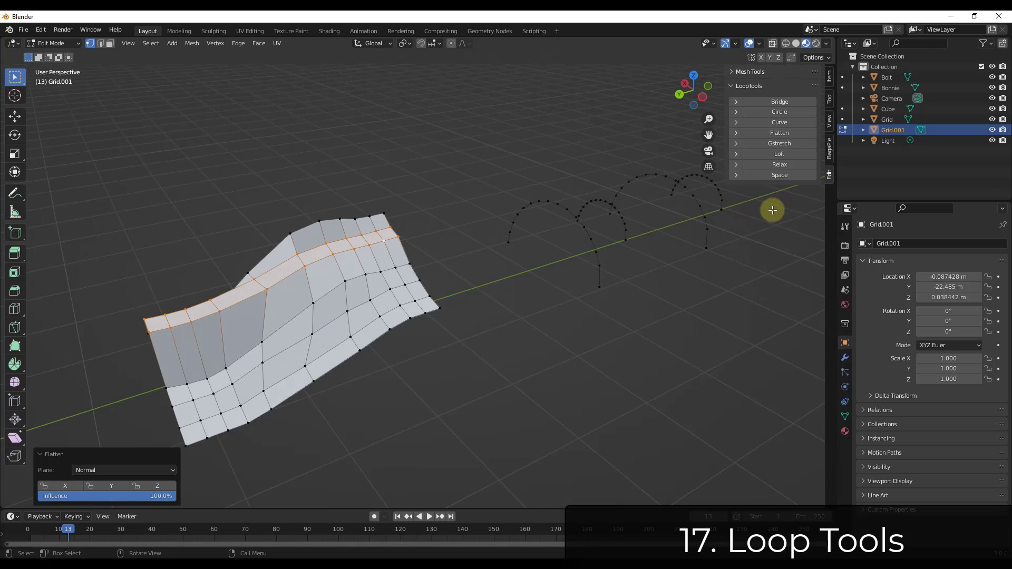
pyautogui.keyDown('shift'); pyautogui.moveTo(736, 233); pyautogui.dragTo(551, 230, button='middle'); pyautogui.keyUp('shift')
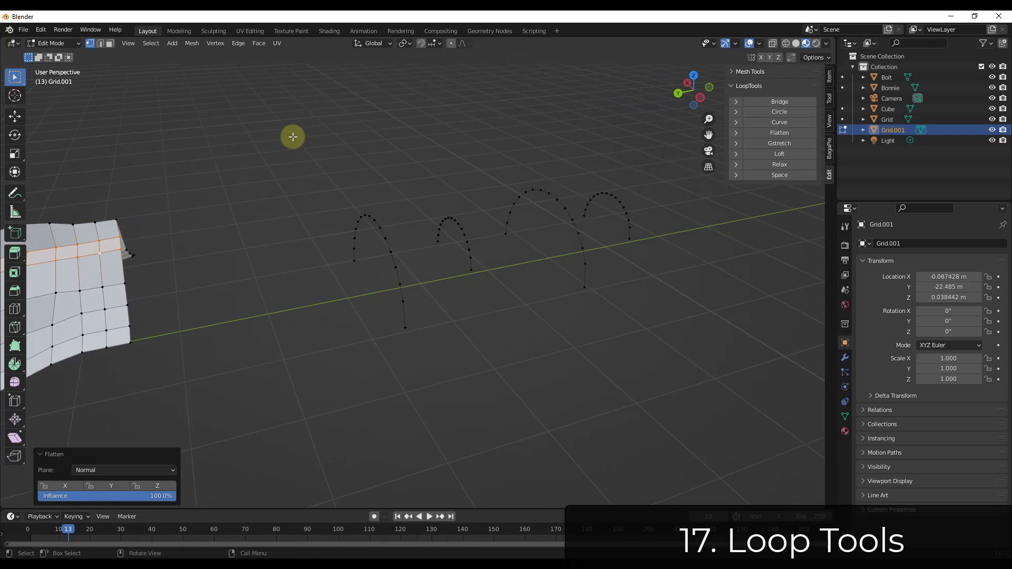
pyautogui.moveTo(292, 136); pyautogui.dragTo(717, 355)
pyautogui.click(779, 154)
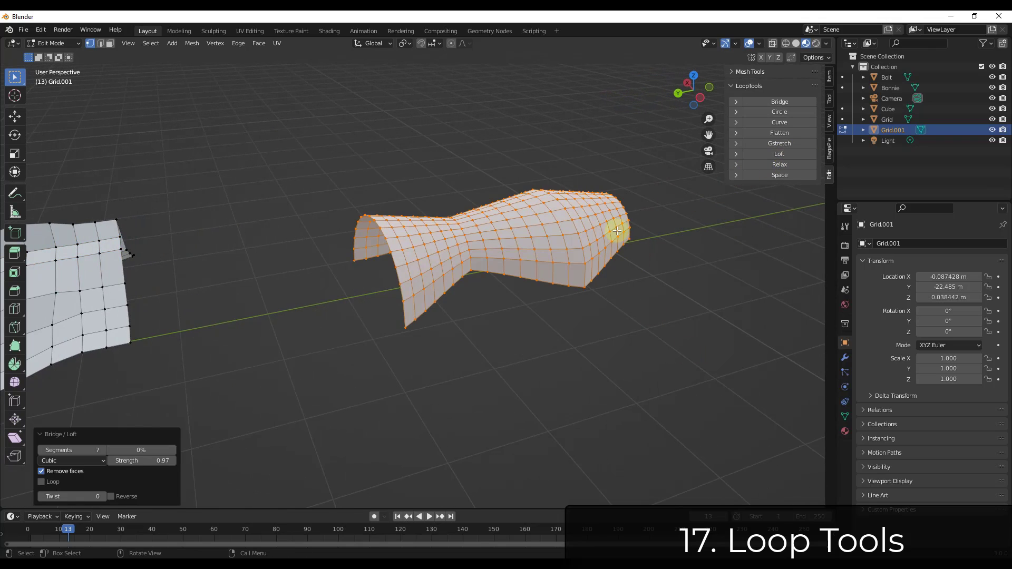
# Set the loft to 11 segments with a strength of 0.61
pyautogui.moveTo(95, 449)
pyautogui.mouseDown()
pyautogui.moveTo(127, 453)
pyautogui.moveTo(88, 448)
pyautogui.mouseUp()
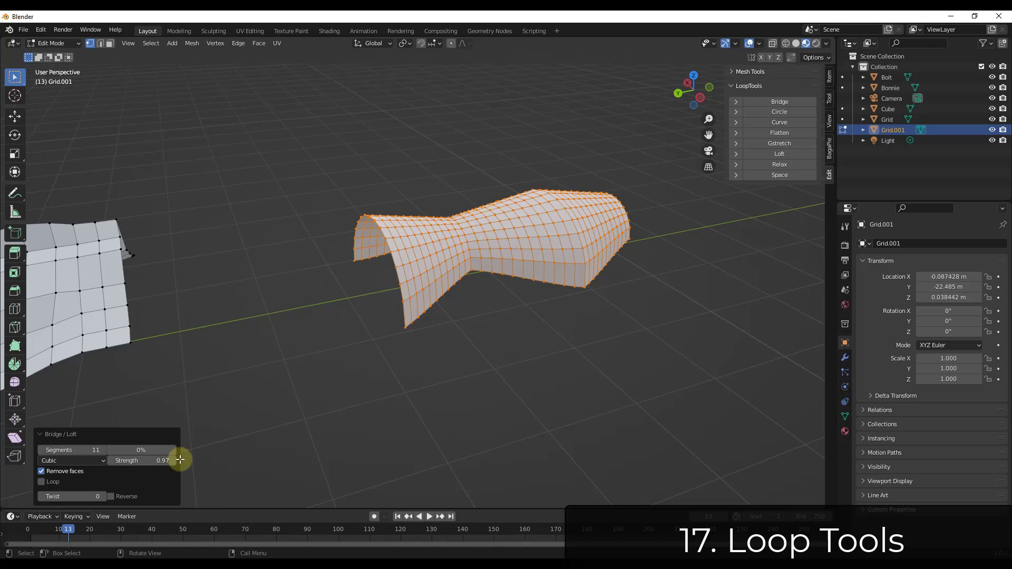
pyautogui.moveTo(161, 460)
pyautogui.mouseDown()
pyautogui.moveTo(124, 459)
pyautogui.moveTo(163, 467)
pyautogui.moveTo(150, 469)
pyautogui.mouseUp()
pyautogui.moveTo(515, 324); pyautogui.dragTo(484, 274, button='middle')
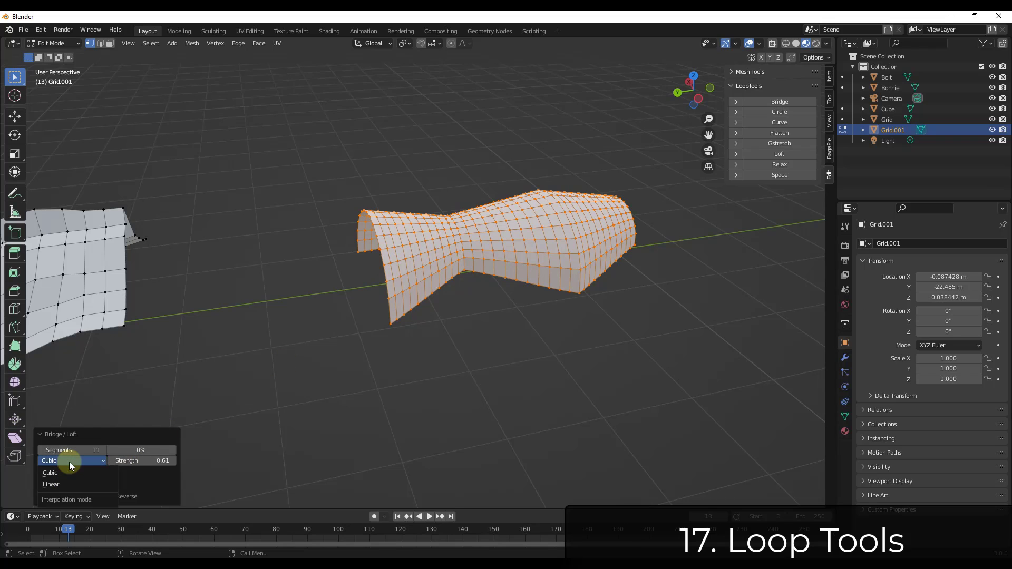
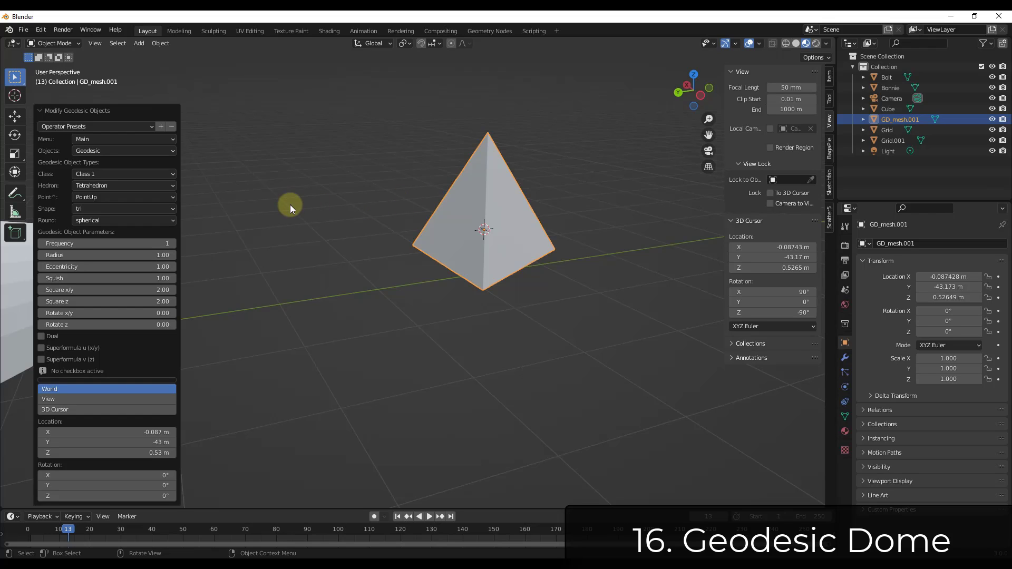
# Raise the geodesic object's frequency to 21
pyautogui.click(104, 242)
pyautogui.write('8')
pyautogui.press('Return')
pyautogui.moveTo(104, 242); pyautogui.dragTo(111, 243)
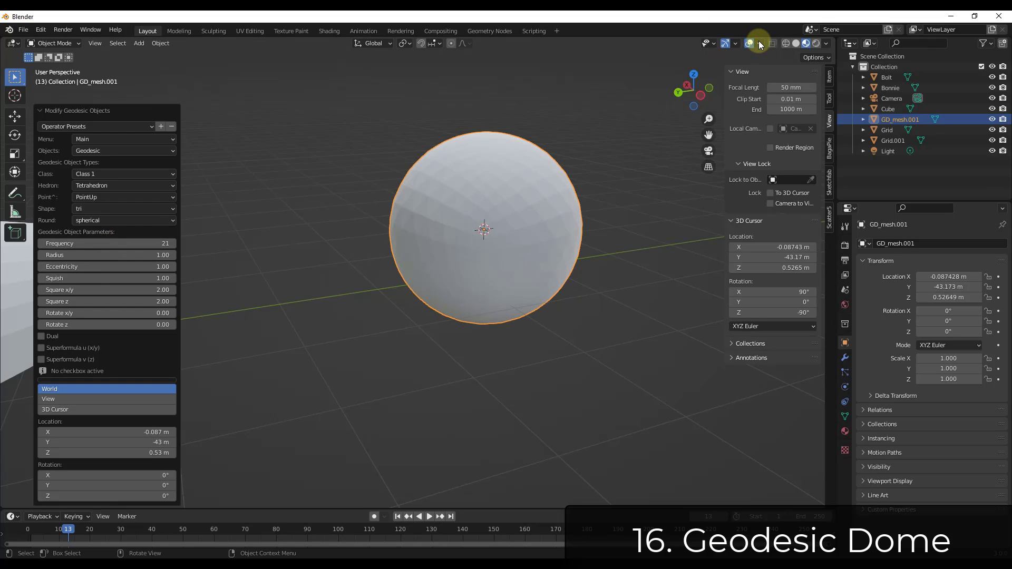
# Turn on the wireframe overlay so the geodesic sphere's triangulation is shown
pyautogui.click(759, 43)
pyautogui.click(694, 234)
pyautogui.moveTo(504, 215)
pyautogui.mouseDown(button='middle')
pyautogui.moveTo(592, 252)
pyautogui.moveTo(504, 251)
pyautogui.moveTo(509, 200)
pyautogui.moveTo(516, 210)
pyautogui.mouseUp(button='middle')
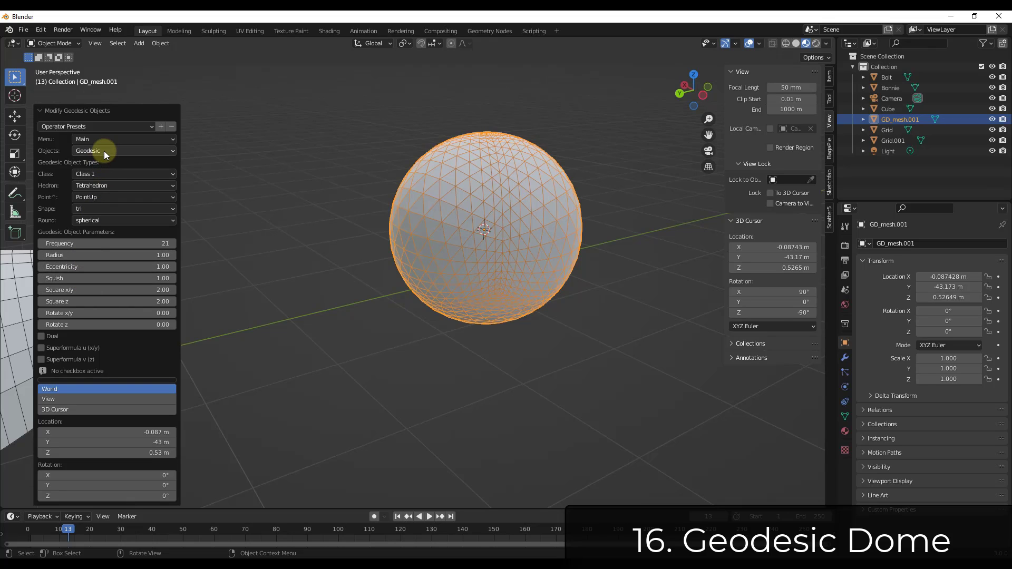
# Change the geodesic sphere to Class 2 with an Octahedron base, keeping the tri shape
pyautogui.click(107, 173)
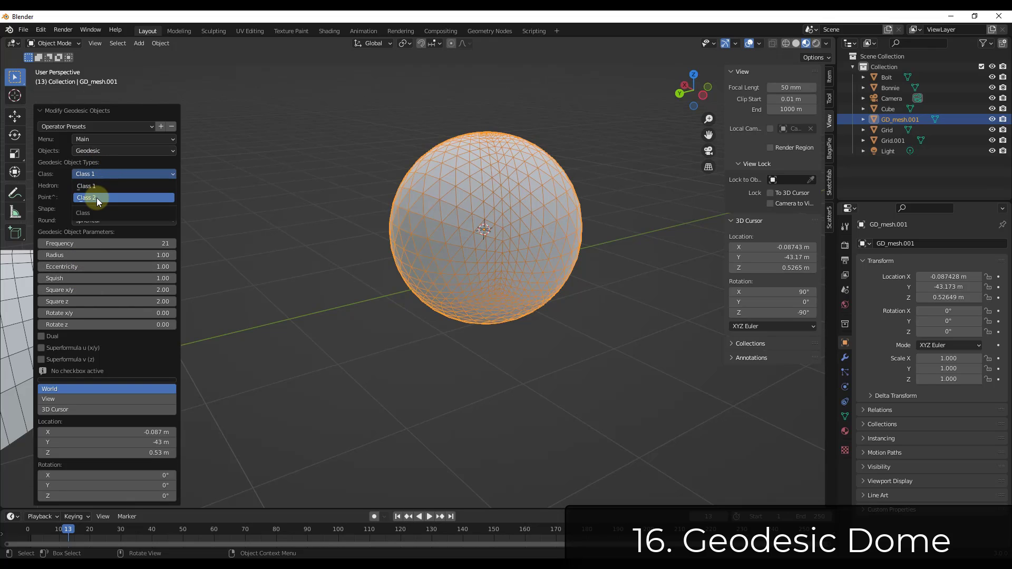
pyautogui.click(96, 198)
pyautogui.click(93, 173)
pyautogui.click(92, 173)
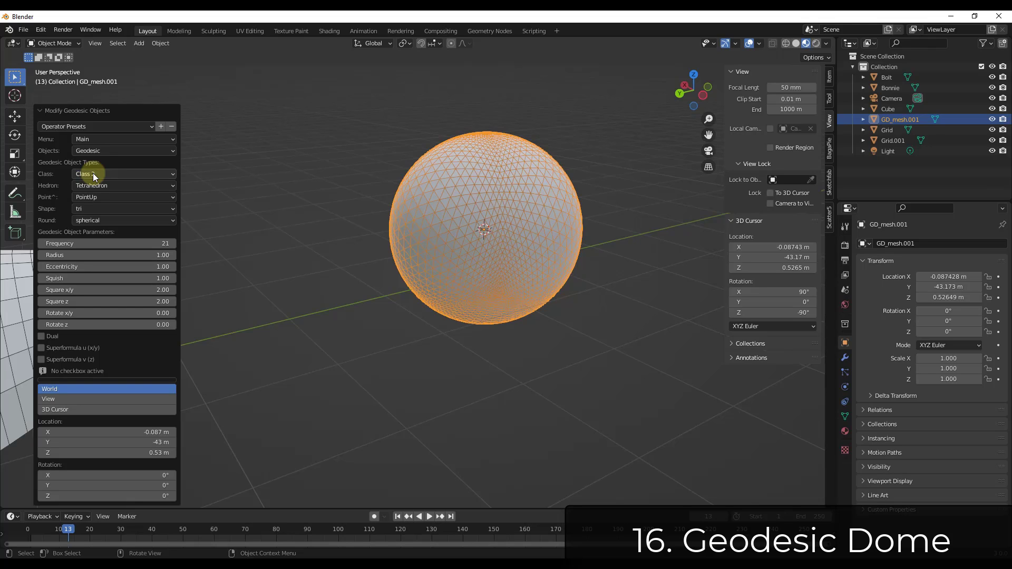
pyautogui.click(96, 186)
pyautogui.click(96, 210)
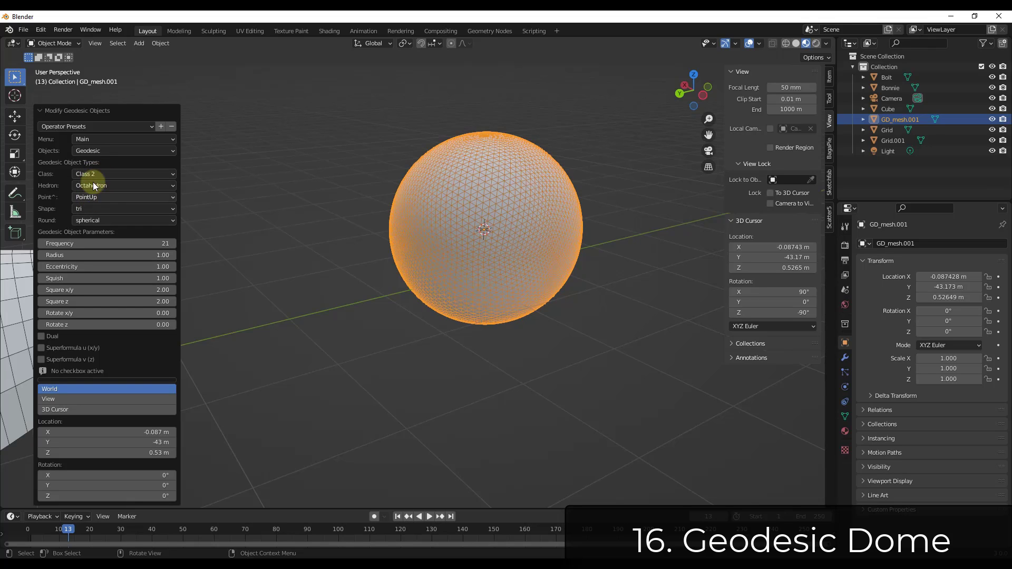
pyautogui.moveTo(454, 181); pyautogui.dragTo(482, 191, button='middle')
pyautogui.click(108, 209)
pyautogui.click(103, 195)
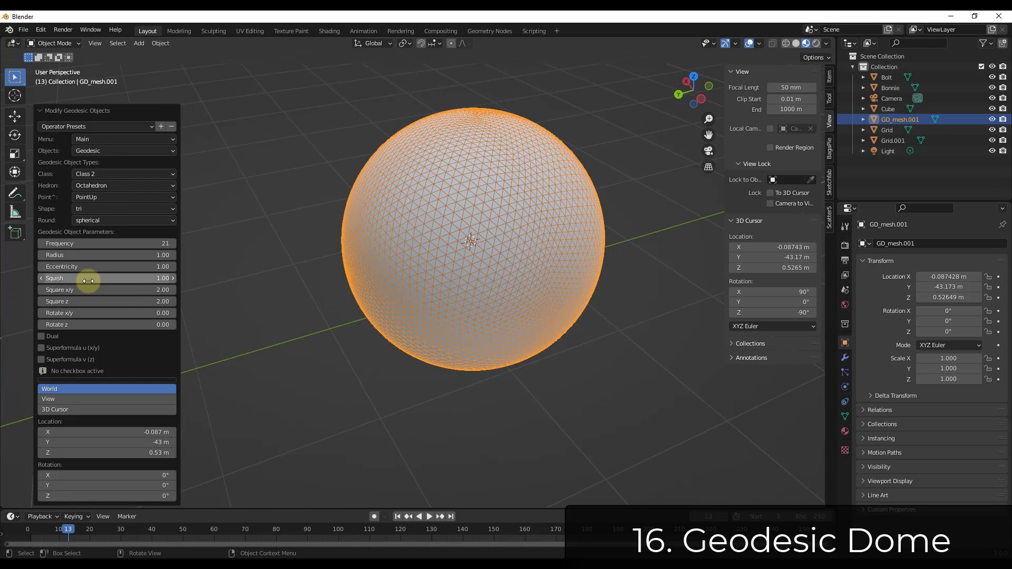
# Set the geodesic sphere's radius to 0.28 and its class to Class 1
pyautogui.moveTo(83, 259)
pyautogui.mouseDown()
pyautogui.moveTo(106, 259)
pyautogui.moveTo(82, 258)
pyautogui.mouseUp()
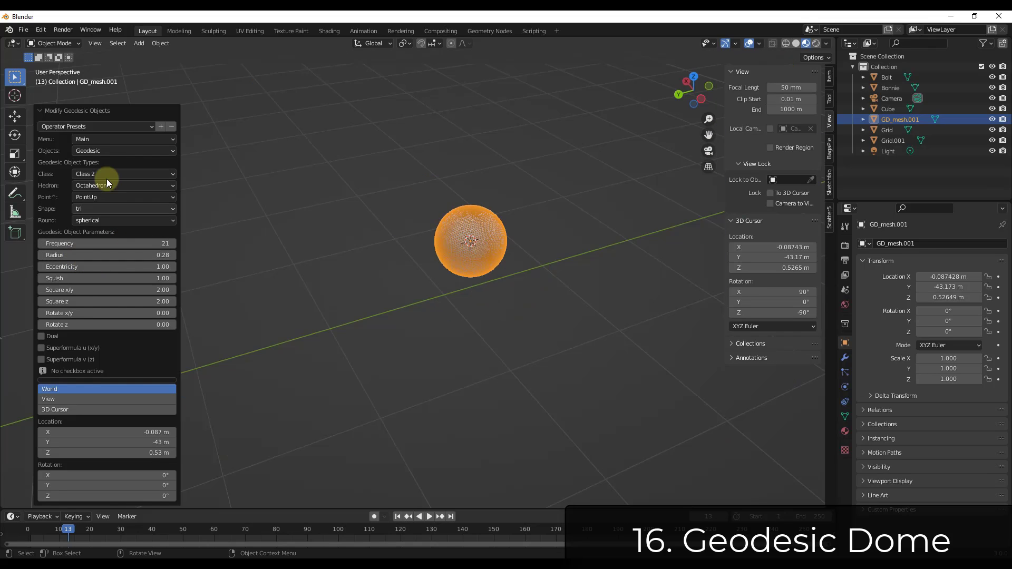
pyautogui.click(99, 176)
pyautogui.click(91, 186)
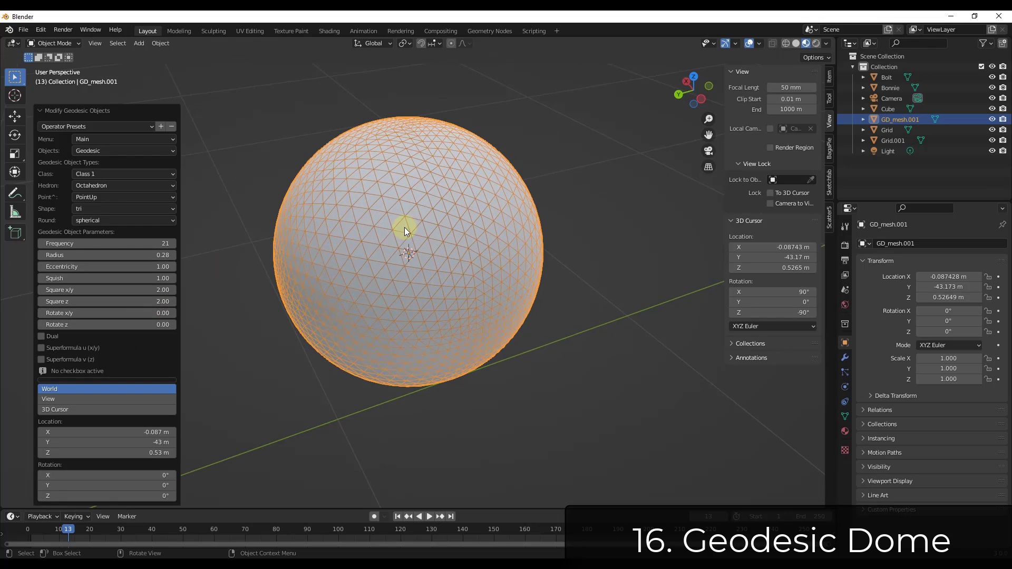
pyautogui.scroll(-2, 444, 213)
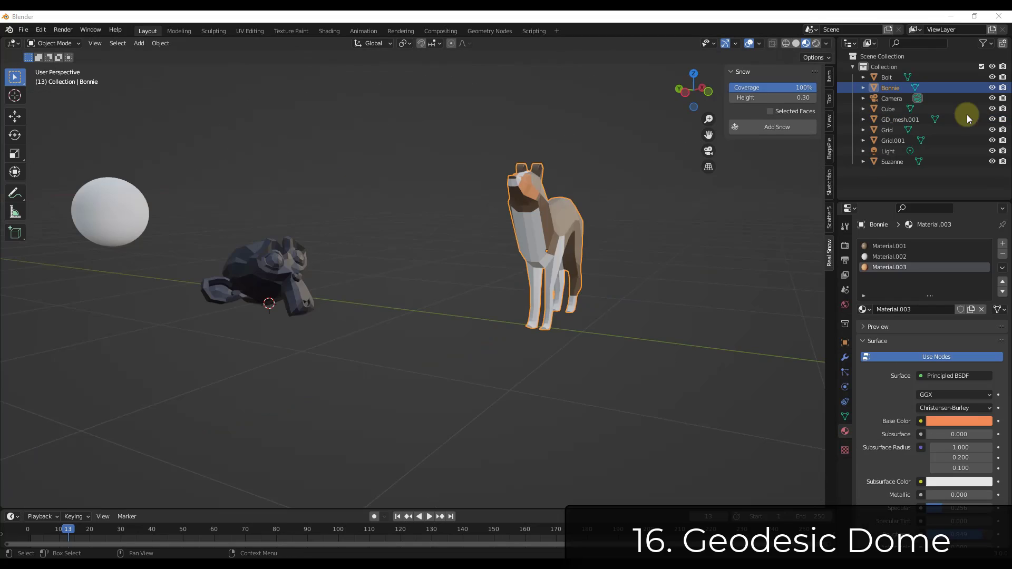
# Add Real Snow to the dog model with 100% coverage and a height of 0.17
pyautogui.moveTo(375, 262); pyautogui.dragTo(391, 266, button='middle')
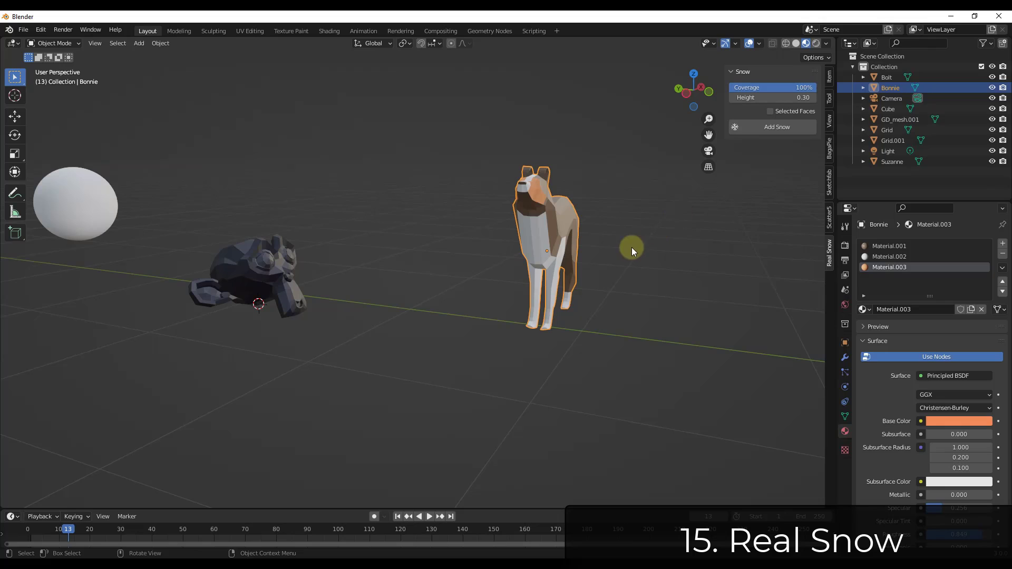
pyautogui.moveTo(534, 244); pyautogui.dragTo(587, 221, button='middle')
pyautogui.scroll(3, 567, 220)
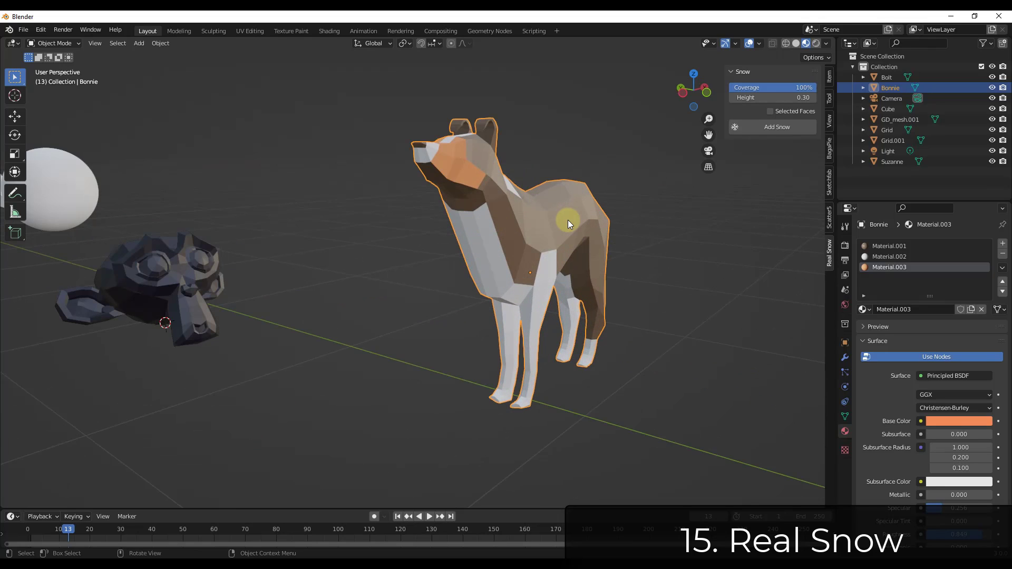
pyautogui.moveTo(778, 99); pyautogui.dragTo(759, 98)
pyautogui.click(776, 128)
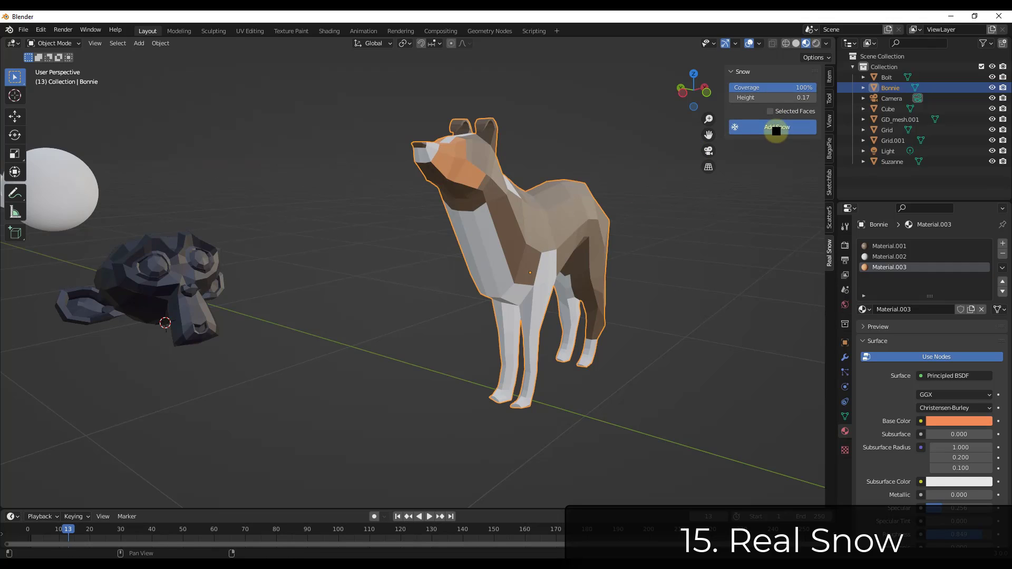
# Examine the generated snow on the dog's head, back and feet from close up and from different angles
pyautogui.scroll(3, 476, 226)
pyautogui.moveTo(464, 144); pyautogui.dragTo(628, 199, button='middle')
pyautogui.scroll(4, 498, 176)
pyautogui.scroll(-4, 478, 182)
pyautogui.moveTo(479, 183); pyautogui.dragTo(668, 232, button='middle')
pyautogui.scroll(5, 455, 373)
pyautogui.scroll(4, 647, 262)
pyautogui.scroll(-2, 669, 251)
pyautogui.scroll(-5, 669, 232)
pyautogui.scroll(3, 533, 195)
pyautogui.scroll(3, 367, 135)
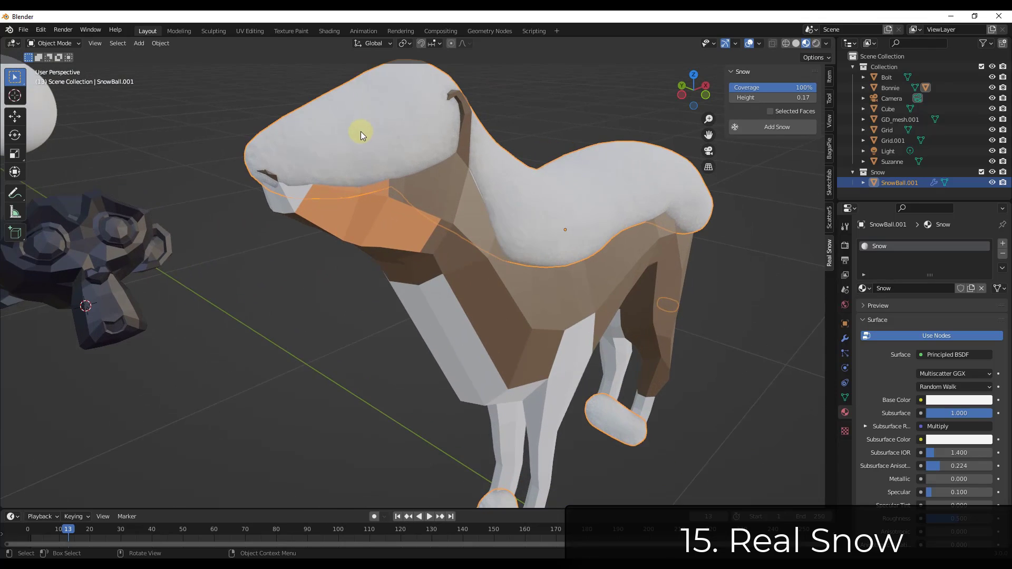
pyautogui.scroll(2, 367, 135)
pyautogui.scroll(-1, 859, 226)
pyautogui.scroll(-6, 583, 246)
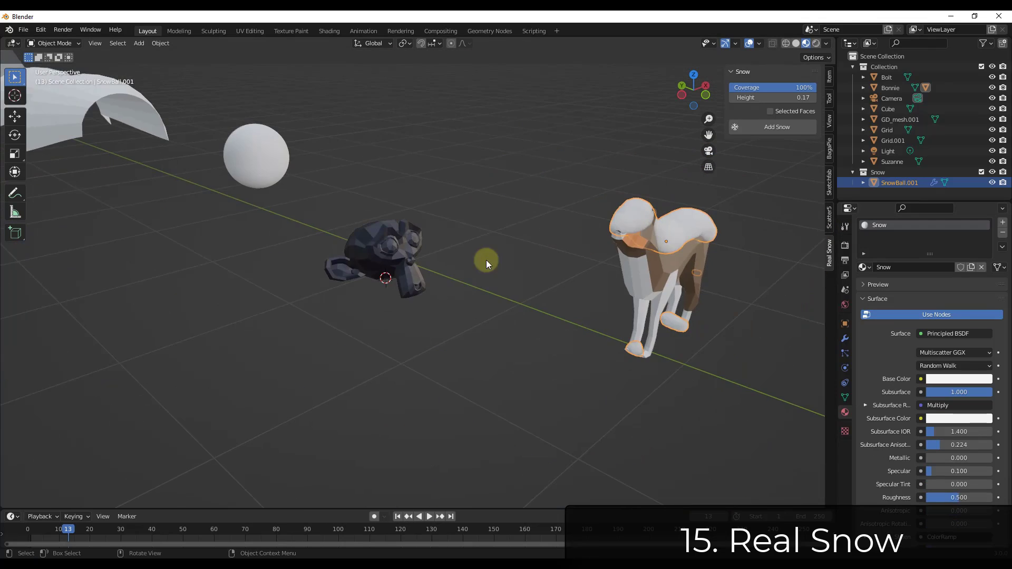
# Add Real Snow to the monkey head with 60% coverage and a height of 0.42
pyautogui.scroll(2, 400, 237)
pyautogui.click(401, 237)
pyautogui.moveTo(773, 88); pyautogui.dragTo(816, 100)
pyautogui.click(777, 127)
pyautogui.scroll(-3, 438, 236)
pyautogui.moveTo(445, 232); pyautogui.dragTo(429, 231, button='middle')
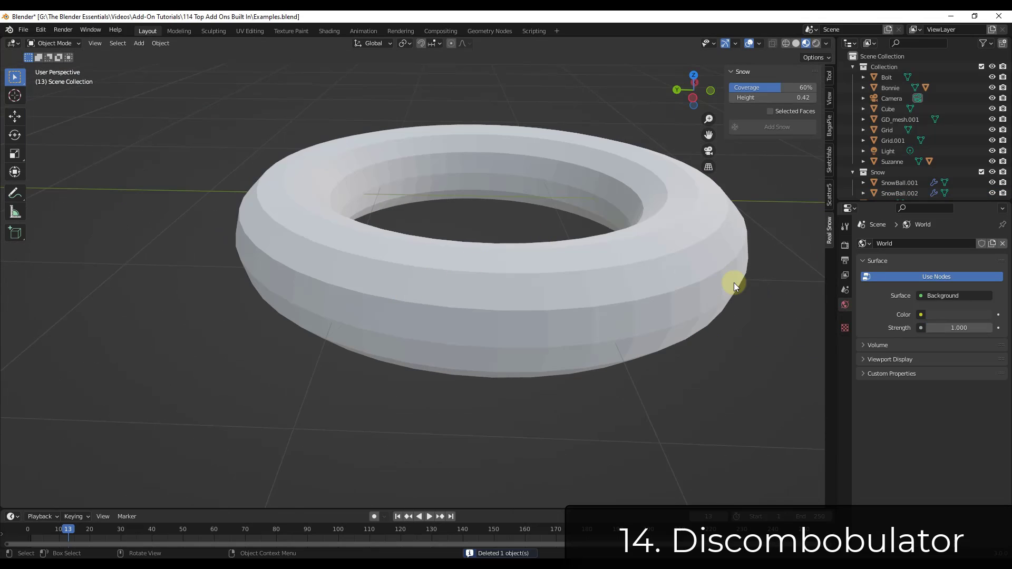
# Apply the Discombobulator to the torus with a maximum protrusion height of 0.13
pyautogui.press('n')
pyautogui.click(627, 290)
pyautogui.press('KP_Decimal')
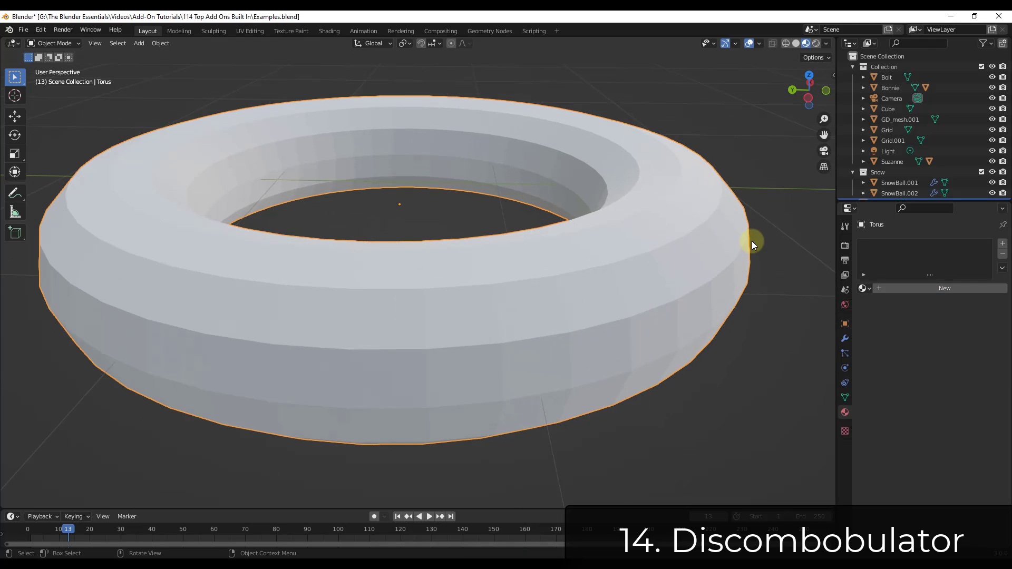
pyautogui.scroll(-2, 732, 244)
pyautogui.scroll(-3, 574, 250)
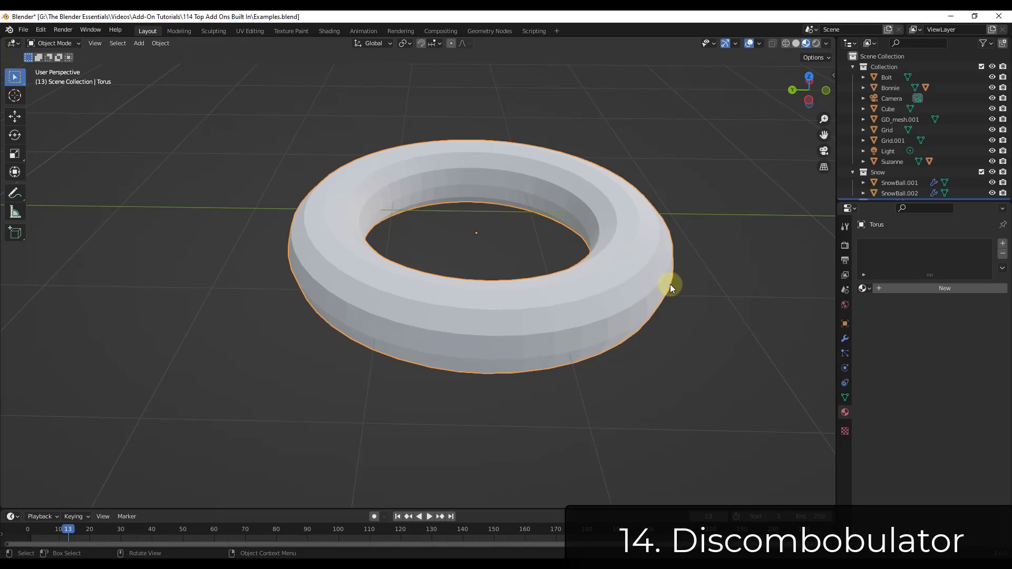
pyautogui.scroll(1, 668, 285)
pyautogui.moveTo(634, 283); pyautogui.dragTo(637, 274, button='middle')
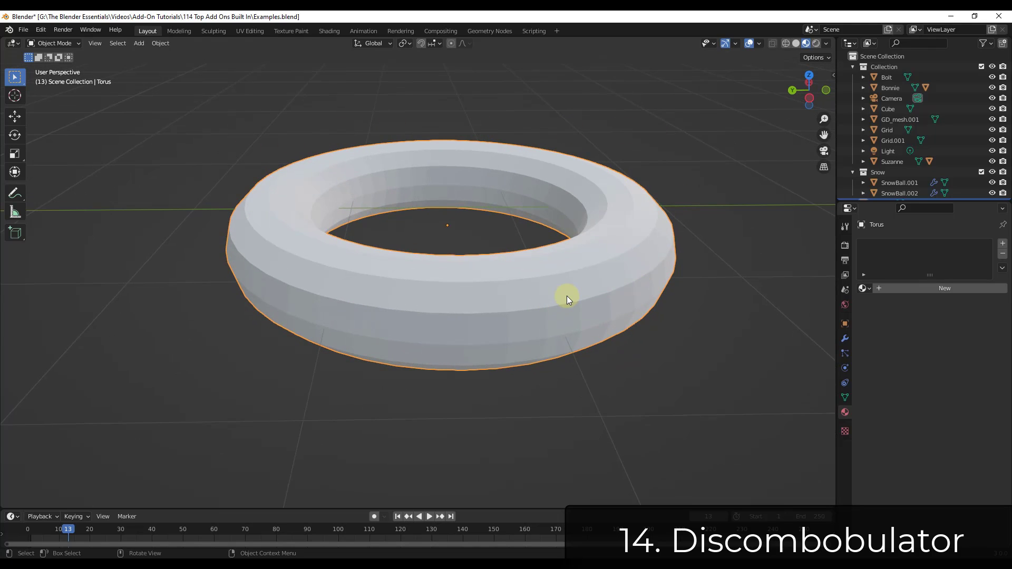
pyautogui.hotkey('shift', 'a')
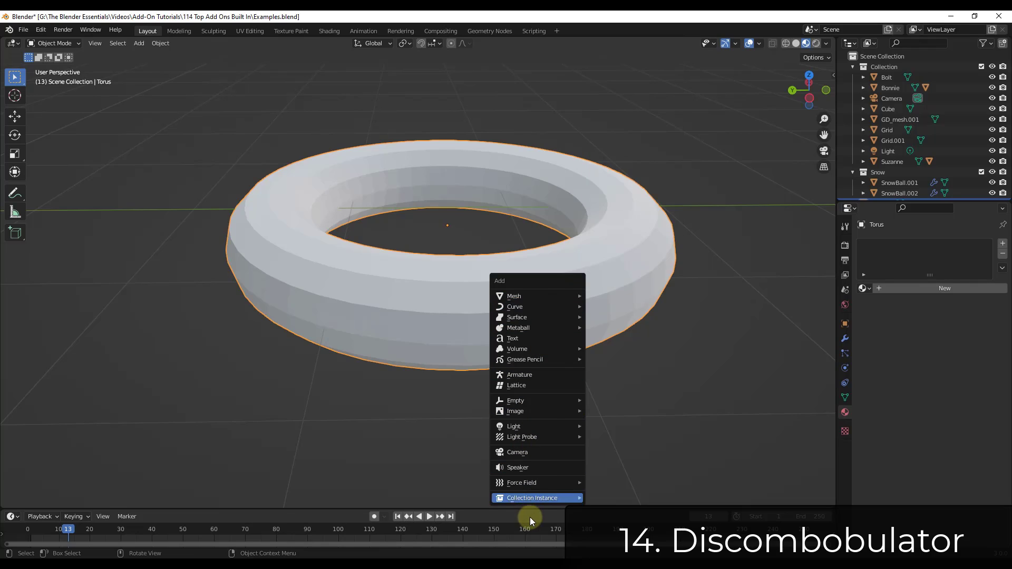
pyautogui.moveTo(543, 296)
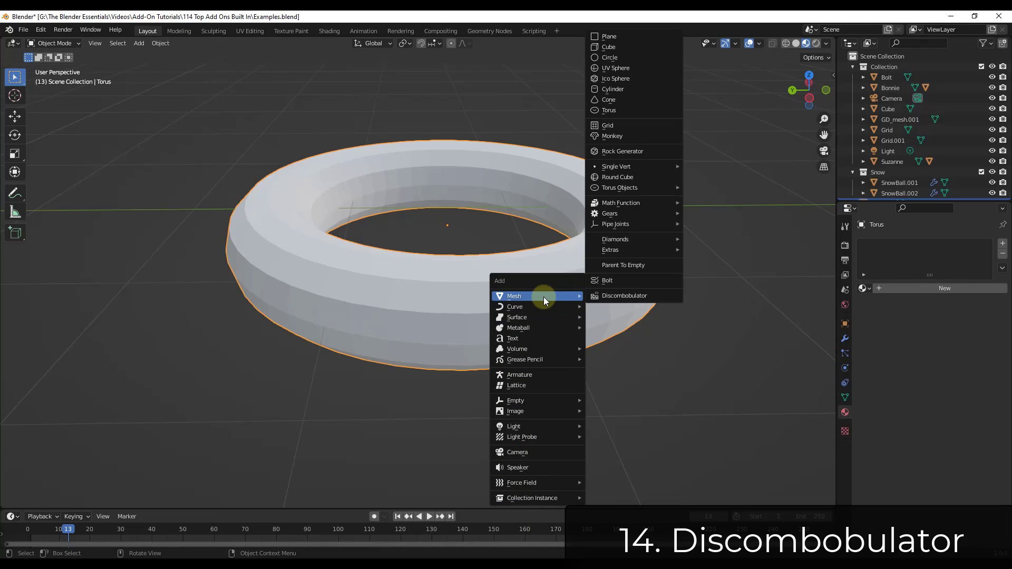
pyautogui.click(618, 296)
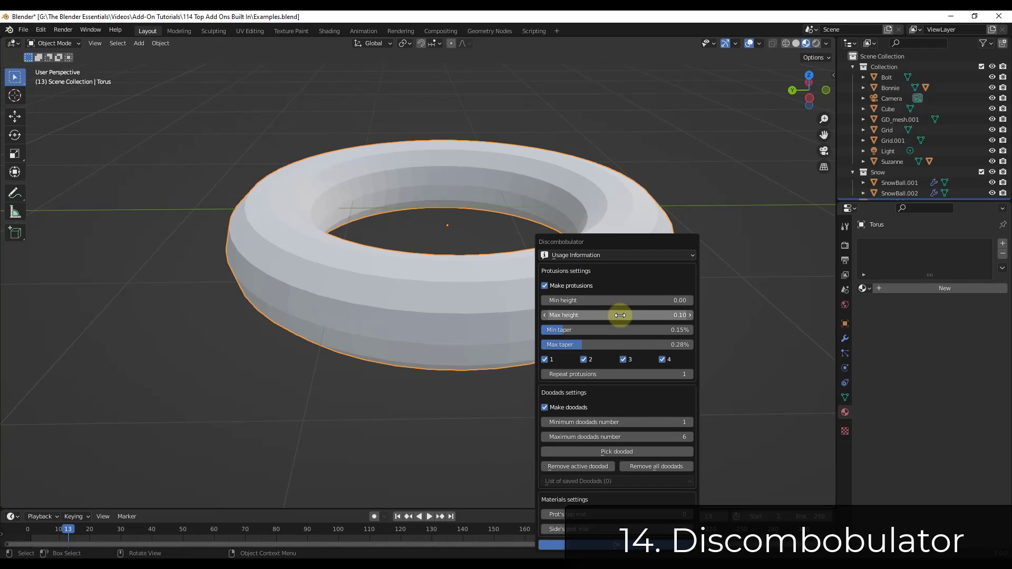
pyautogui.click(689, 315)
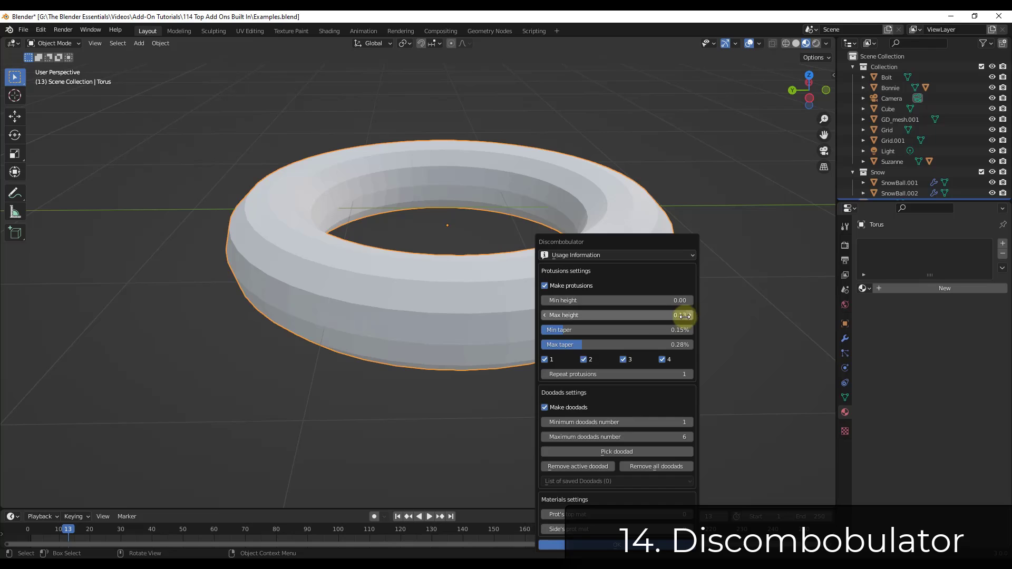
pyautogui.click(610, 546)
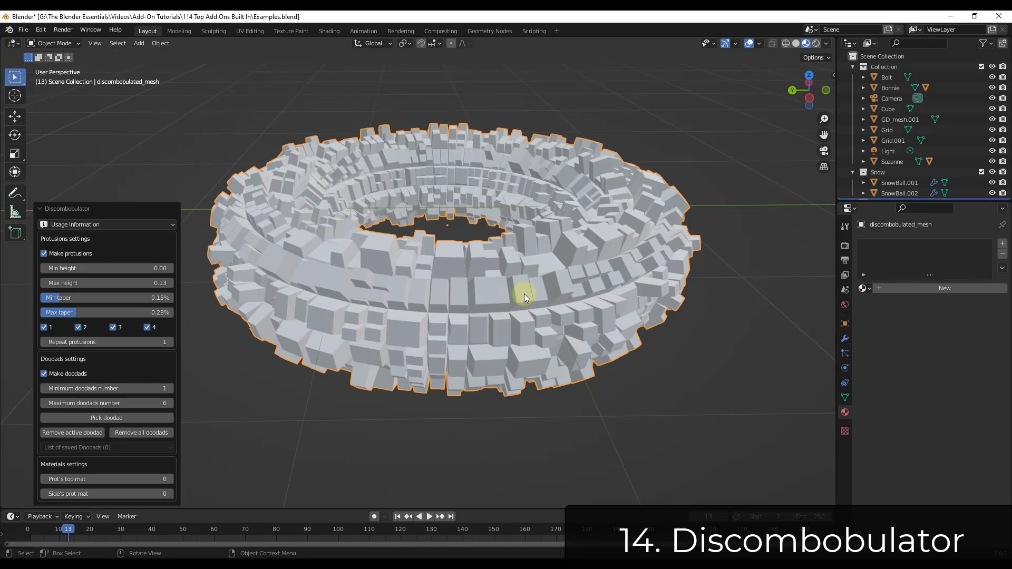
# Vary the protrusions' maximum height, ending at 0.04, and set the max taper to 0.29%
pyautogui.moveTo(97, 282)
pyautogui.mouseDown()
pyautogui.moveTo(116, 284)
pyautogui.moveTo(102, 284)
pyautogui.mouseUp()
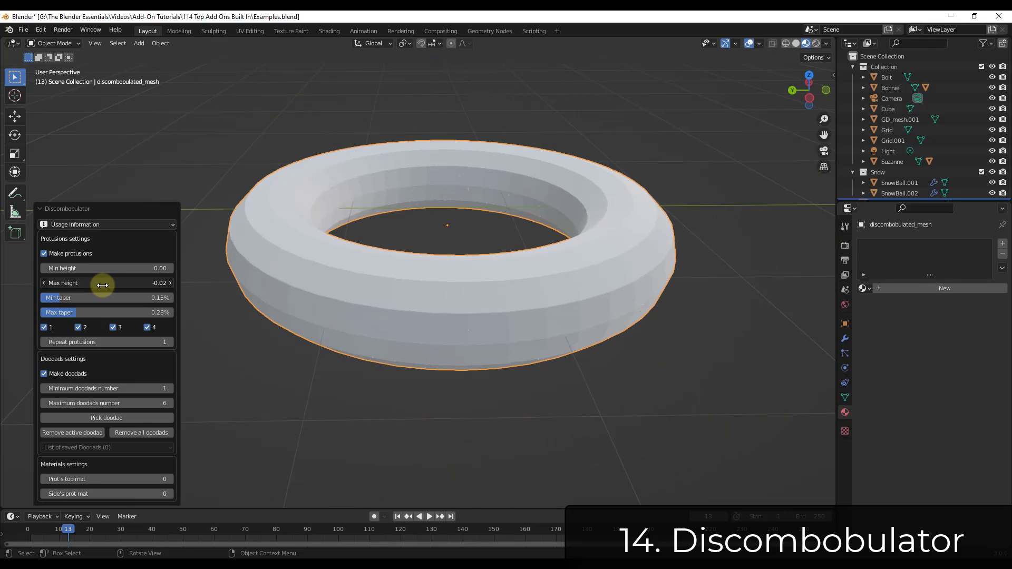
pyautogui.click(171, 283)
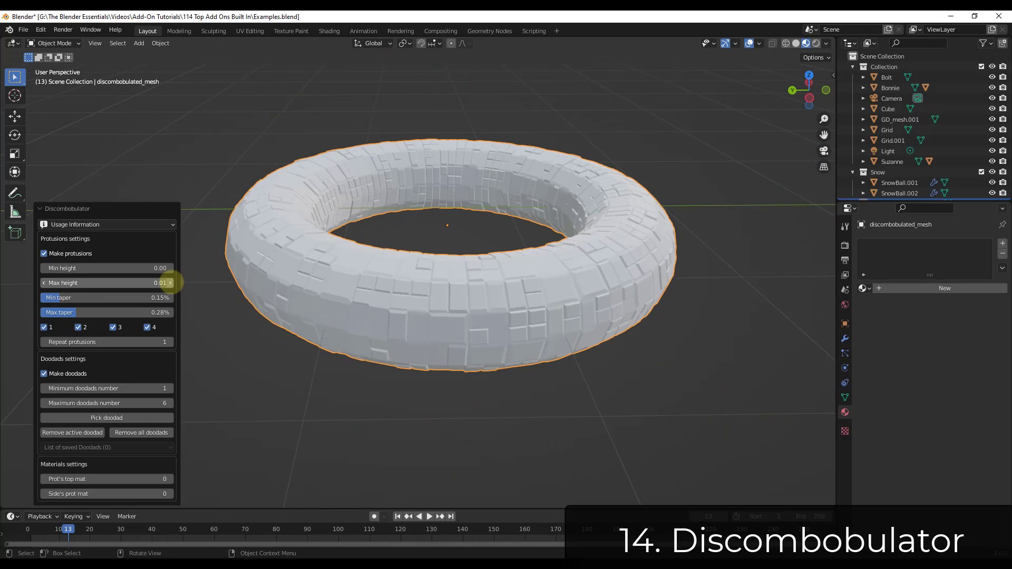
pyautogui.click(170, 284)
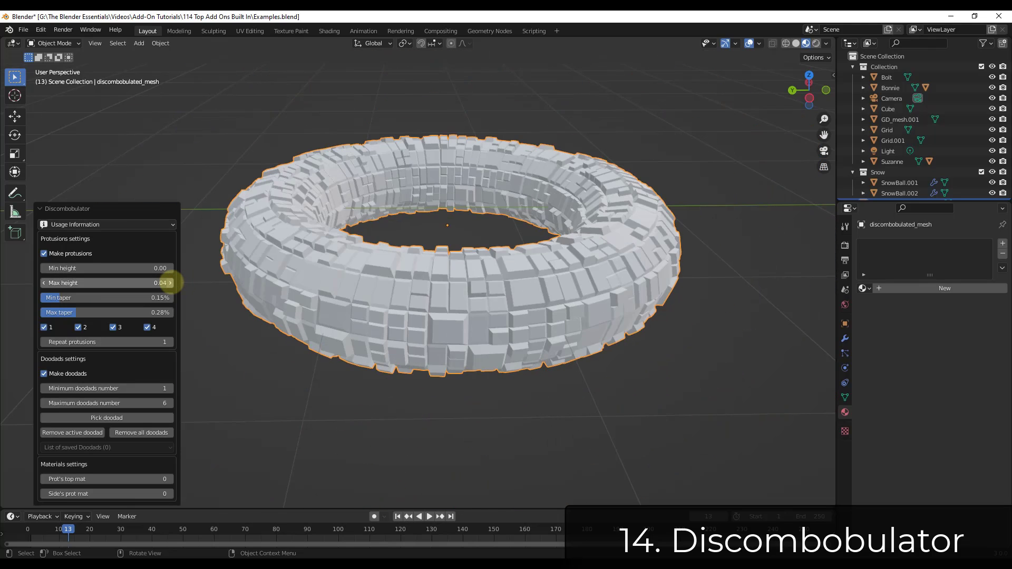
pyautogui.click(44, 282)
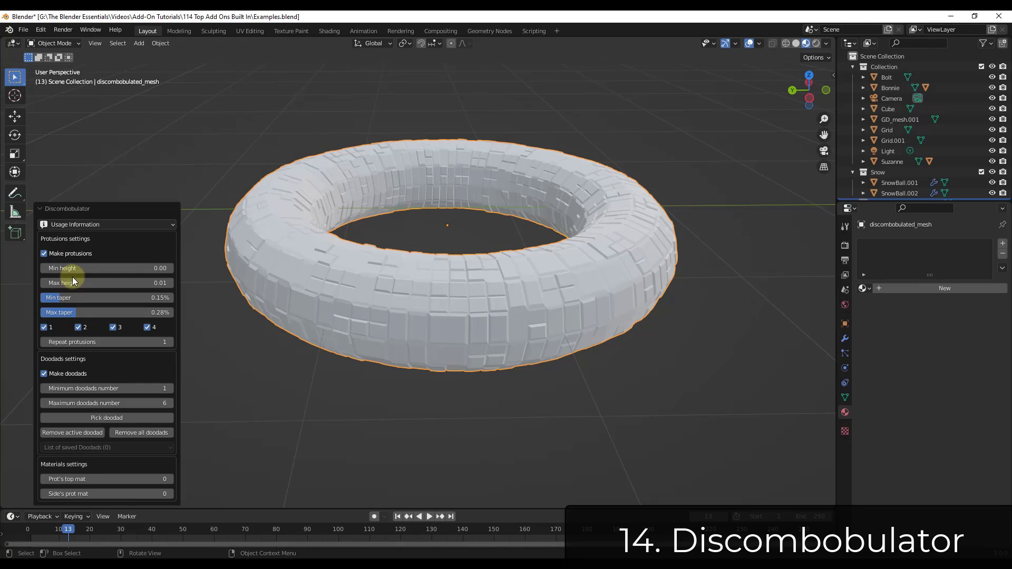
pyautogui.click(170, 283)
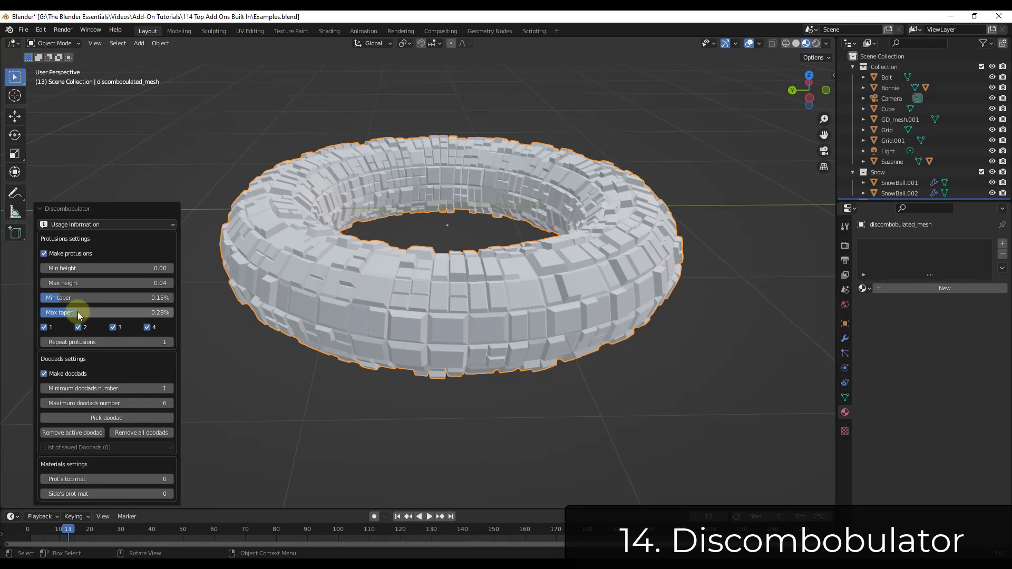
pyautogui.click(100, 312)
pyautogui.moveTo(99, 312)
pyautogui.mouseDown()
pyautogui.moveTo(90, 314)
pyautogui.moveTo(99, 312)
pyautogui.mouseUp()
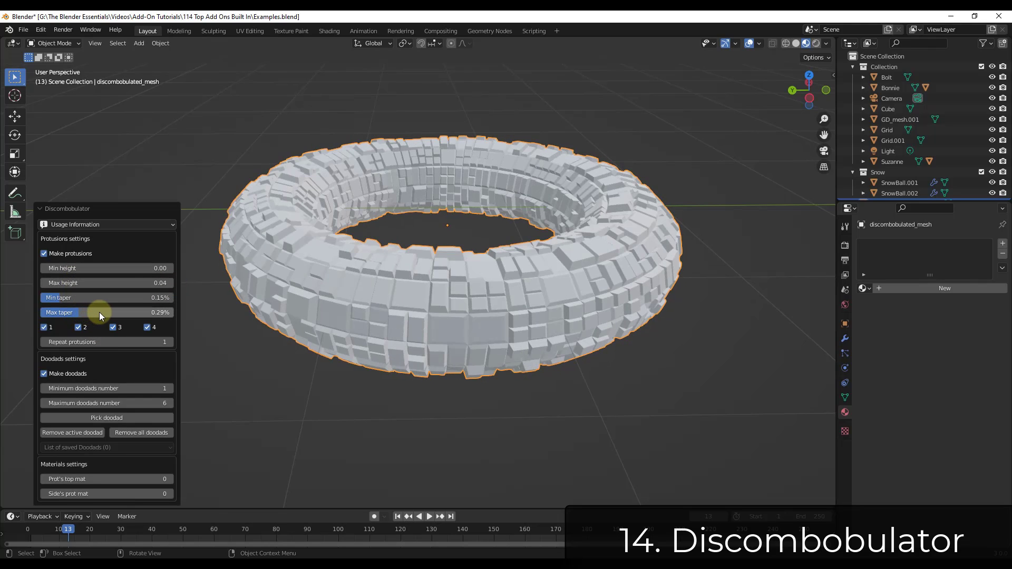
# Toggle the Discombobulator's doodads off and on again, and raise the minimum doodads number
pyautogui.click(44, 373)
pyautogui.click(43, 373)
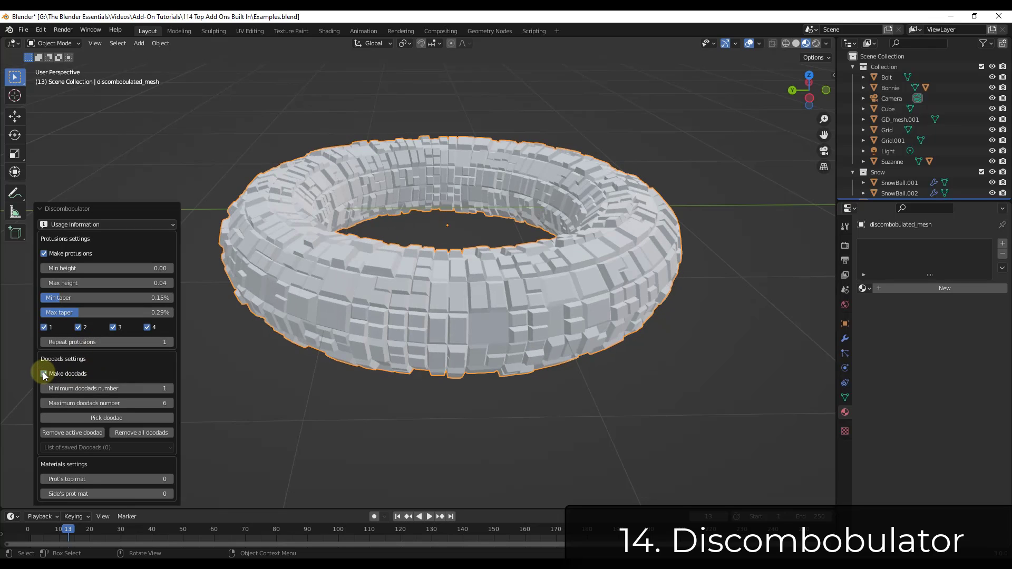
pyautogui.click(171, 388)
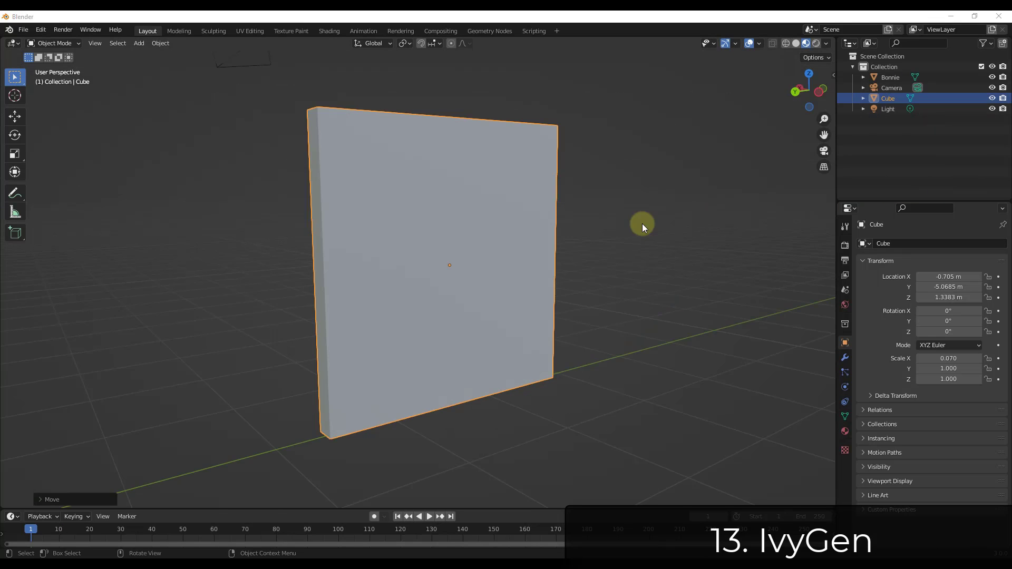
# Place the 3D cursor near the lower edge of the wall's large face and open the Ivy Generator settings
pyautogui.moveTo(428, 235); pyautogui.dragTo(438, 235, button='middle')
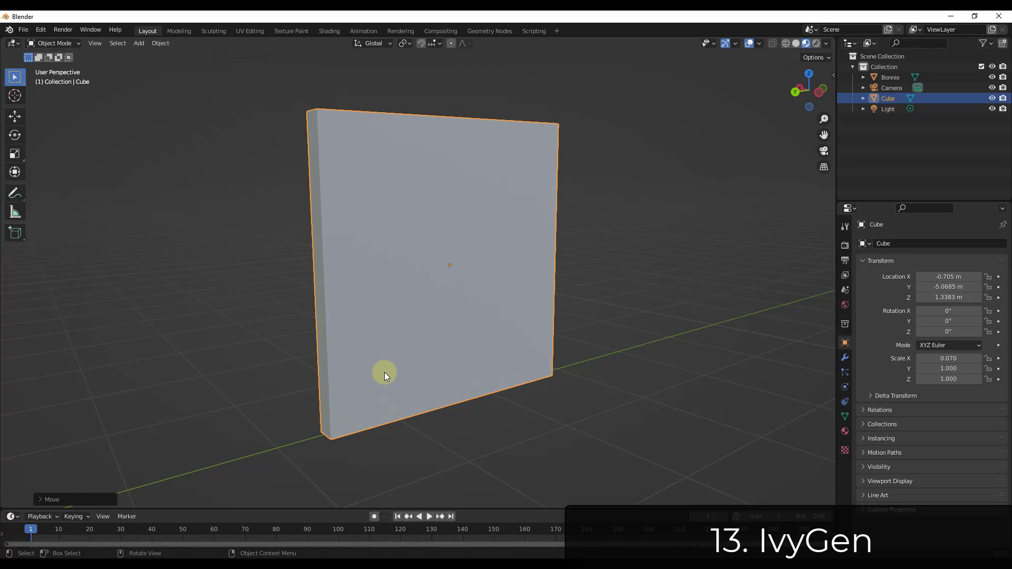
pyautogui.keyDown('shift'); pyautogui.rightClick(400, 389); pyautogui.keyUp('shift')
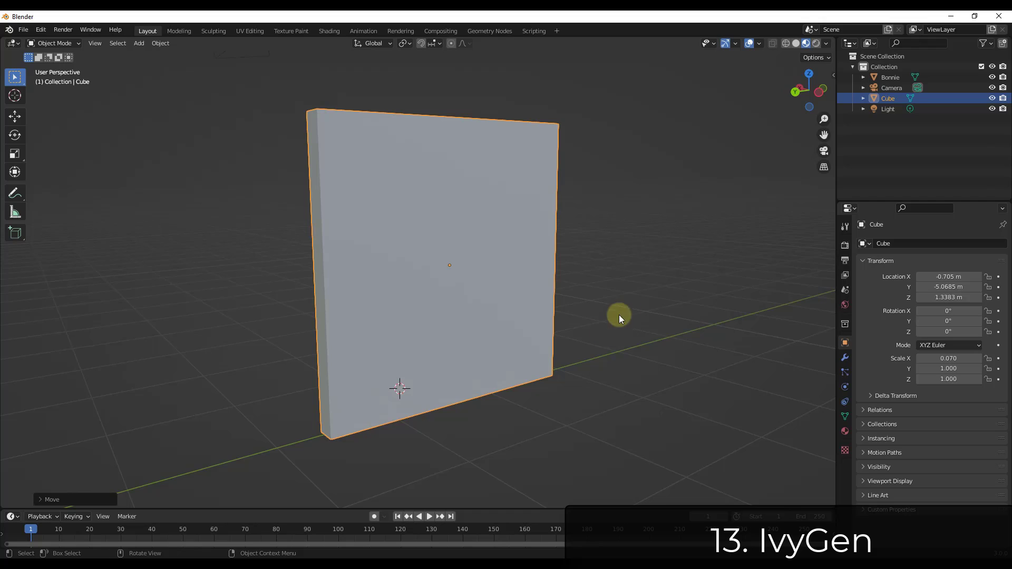
pyautogui.press('n')
pyautogui.click(827, 249)
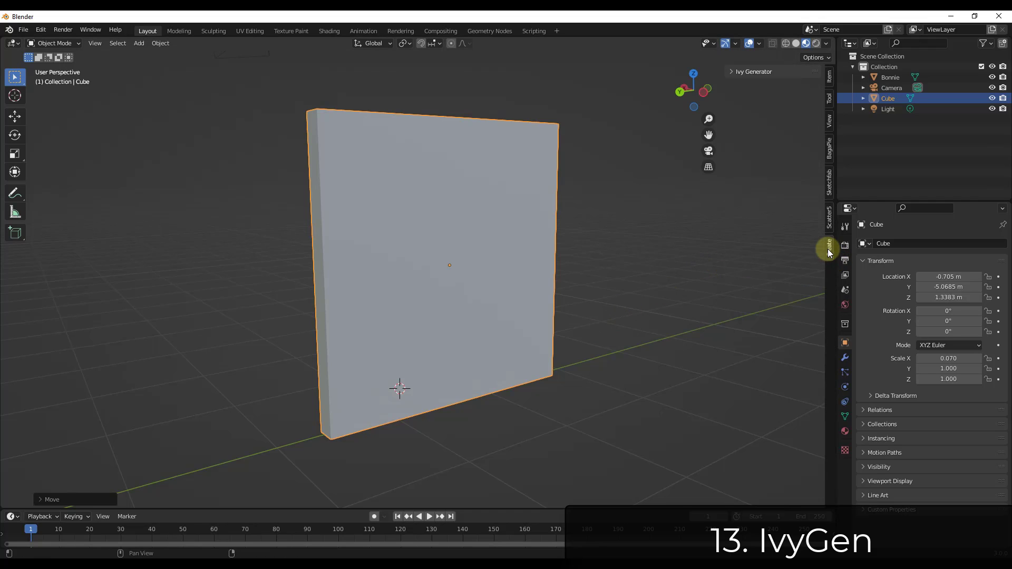
pyautogui.click(747, 73)
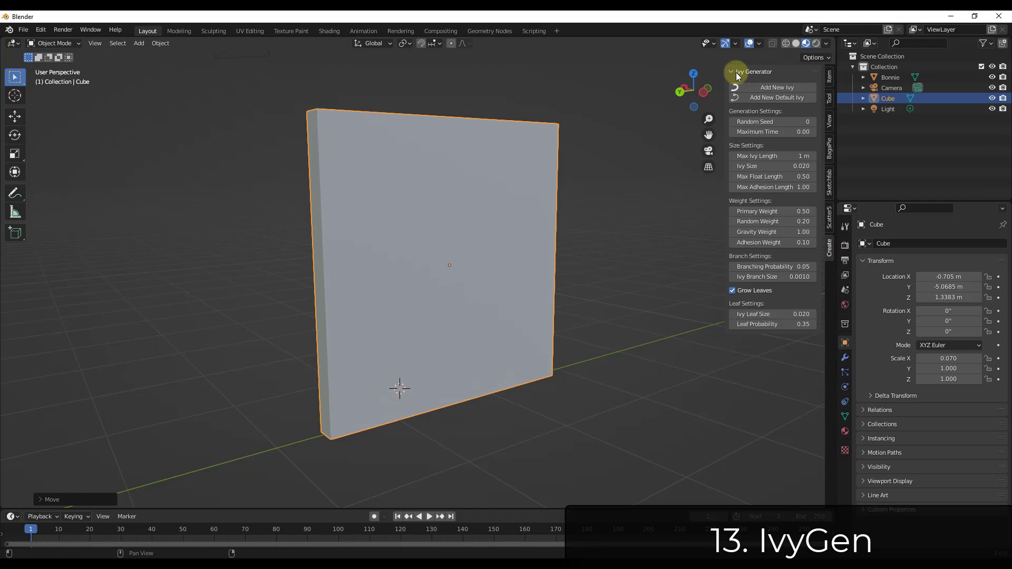
# Grow a new ivy from the 3D cursor up the wall using the current Ivy Generator settings
pyautogui.moveTo(412, 299); pyautogui.dragTo(429, 233, button='middle')
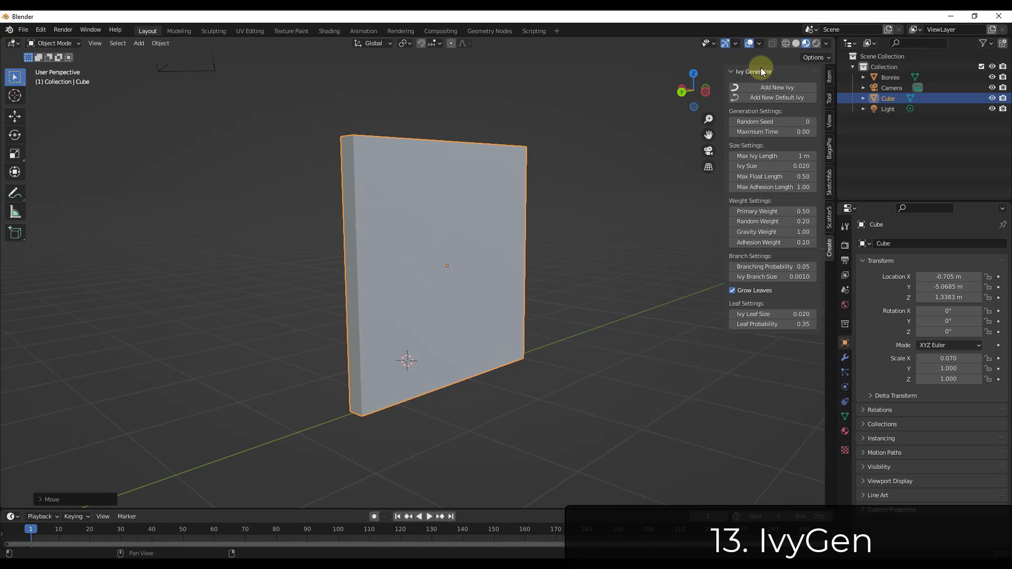
pyautogui.click(779, 87)
pyautogui.scroll(5, 395, 346)
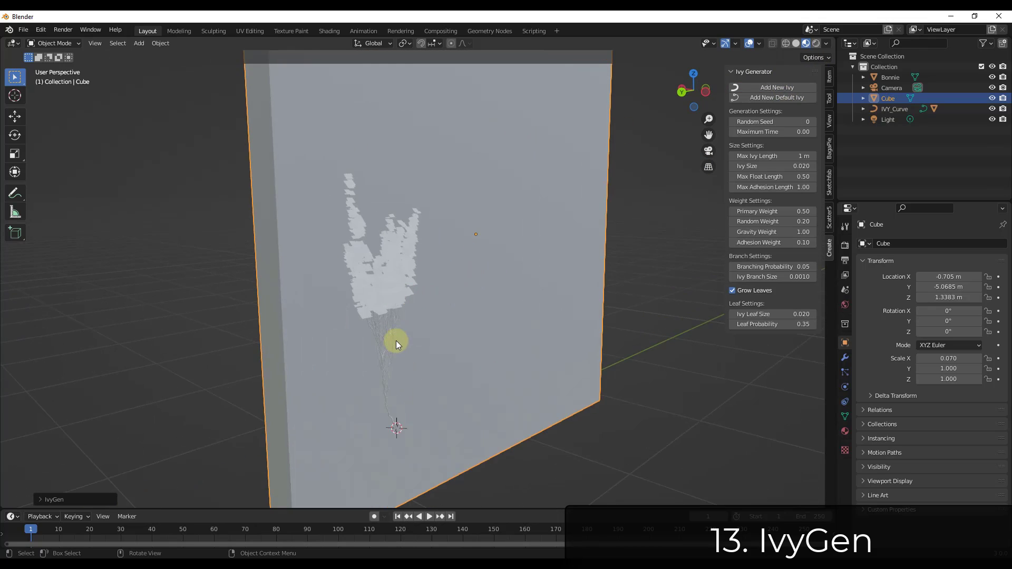
pyautogui.scroll(2, 349, 316)
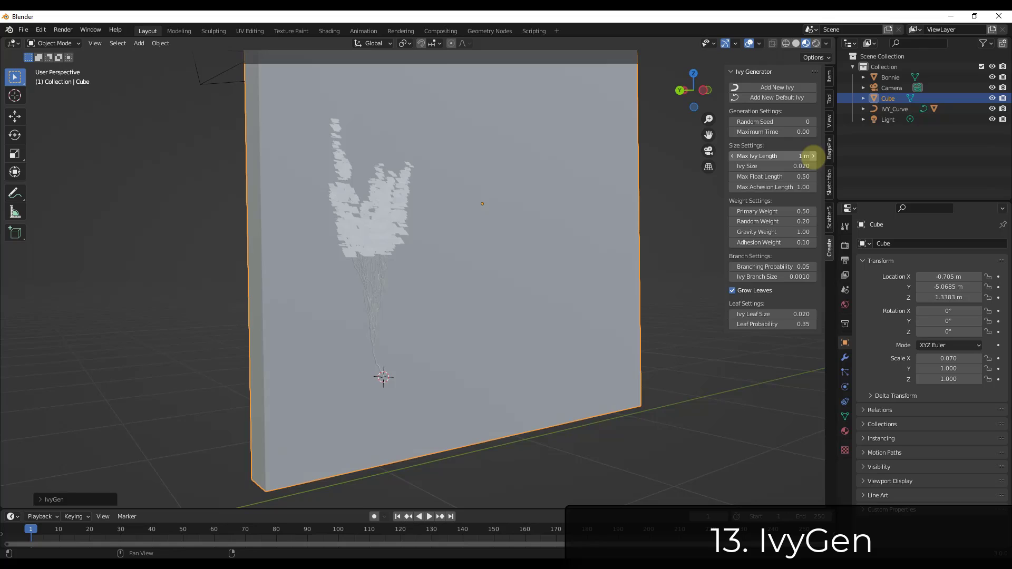
# Set the max ivy length to 3 m and update the ivy on the wall
pyautogui.click(43, 499)
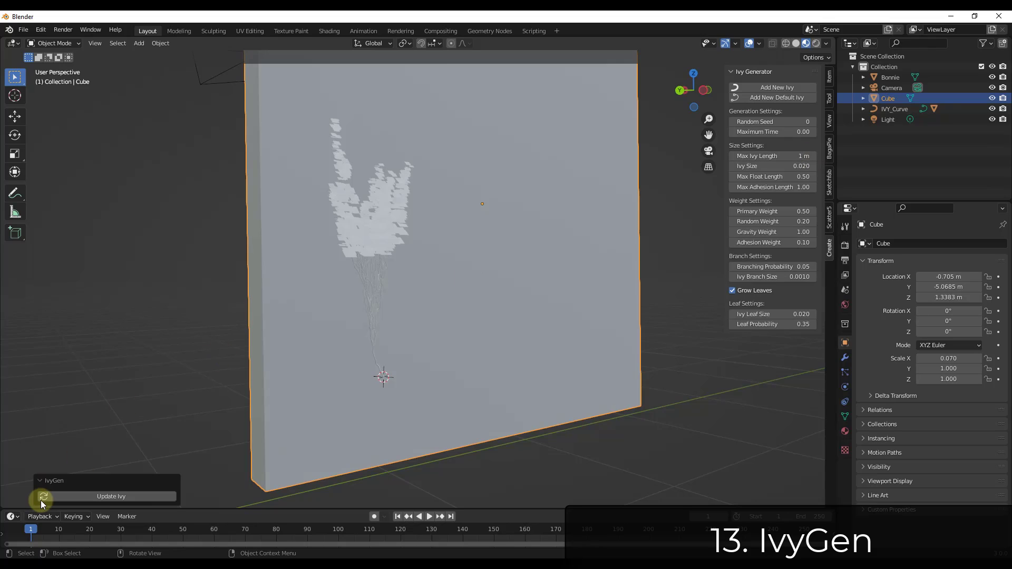
pyautogui.doubleClick(803, 156)
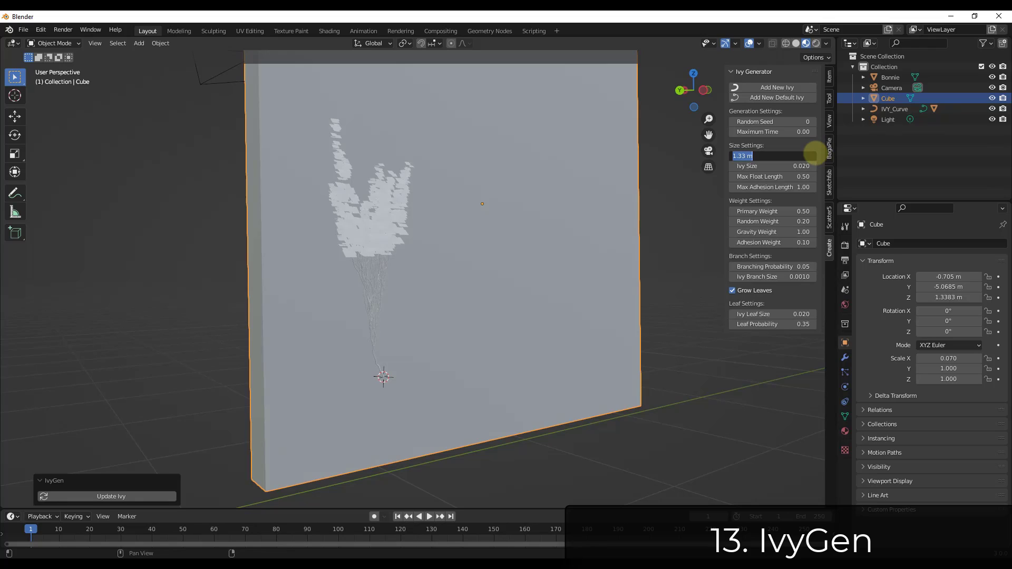
pyautogui.press('Return')
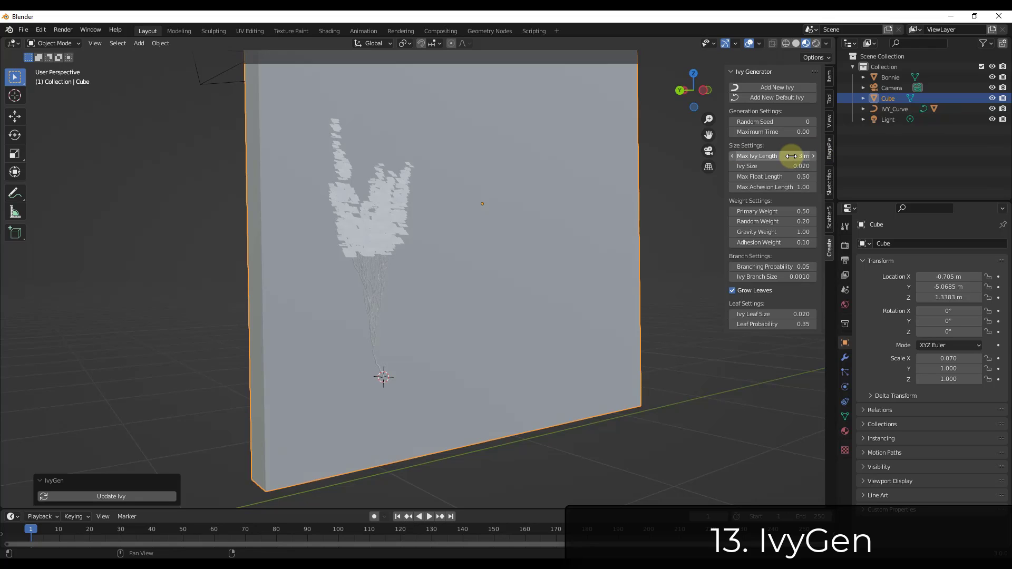
pyautogui.click(103, 497)
pyautogui.moveTo(482, 313); pyautogui.dragTo(422, 140, button='middle')
pyautogui.moveTo(407, 292); pyautogui.dragTo(416, 271, button='middle')
pyautogui.scroll(3, 415, 271)
pyautogui.scroll(-3, 401, 273)
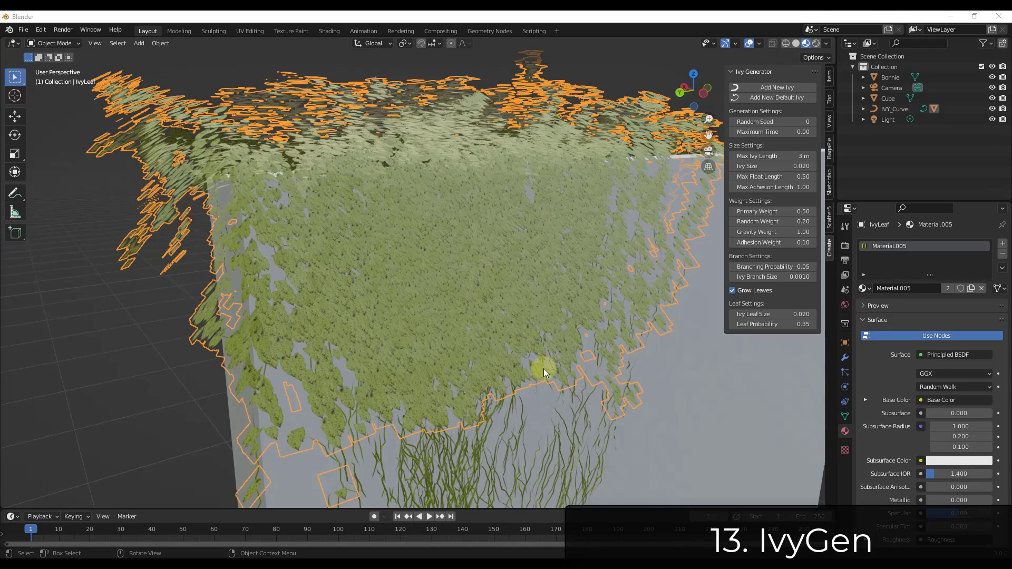
pyautogui.scroll(6, 507, 305)
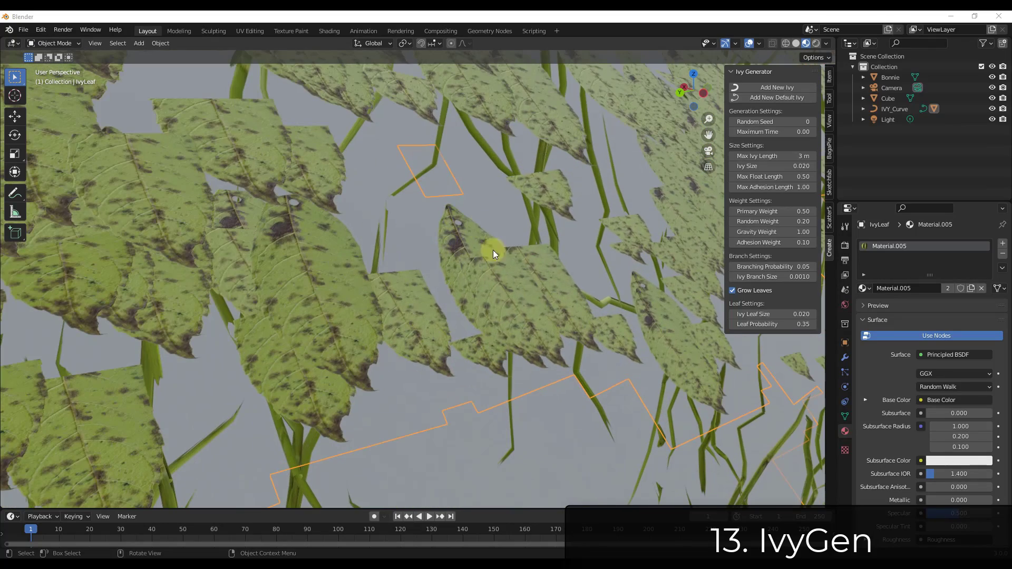
pyautogui.scroll(-6, 529, 319)
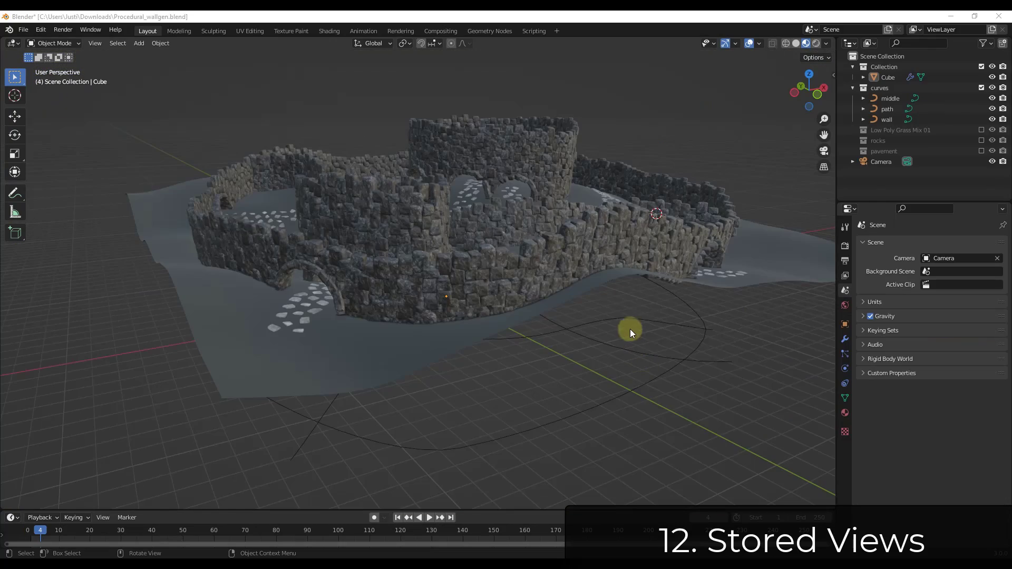
# Save the current angle on the stone castle as a stored view named Front
pyautogui.press('n')
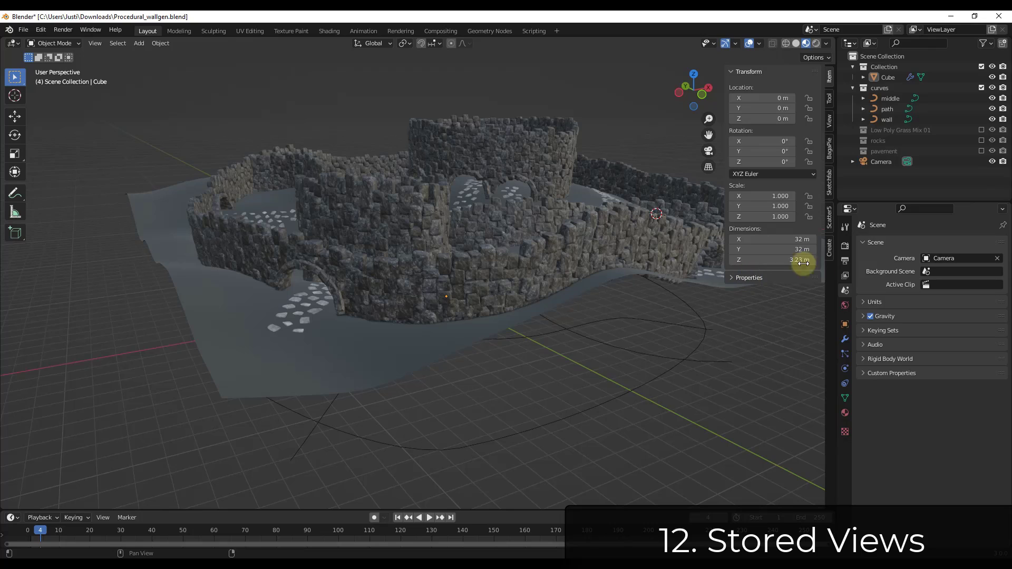
pyautogui.click(829, 121)
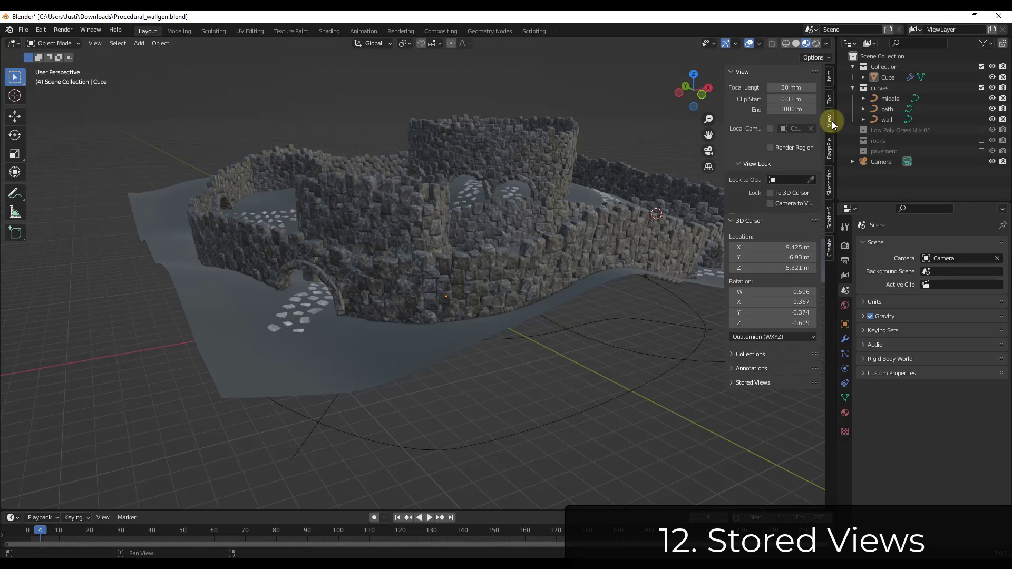
pyautogui.click(752, 384)
pyautogui.click(778, 405)
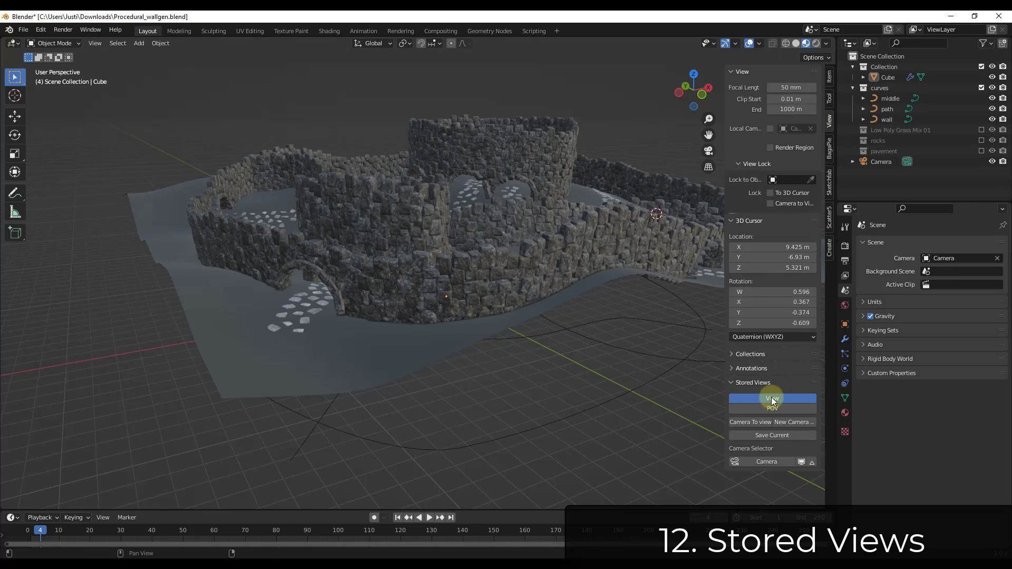
pyautogui.moveTo(539, 274); pyautogui.dragTo(380, 245, button='middle')
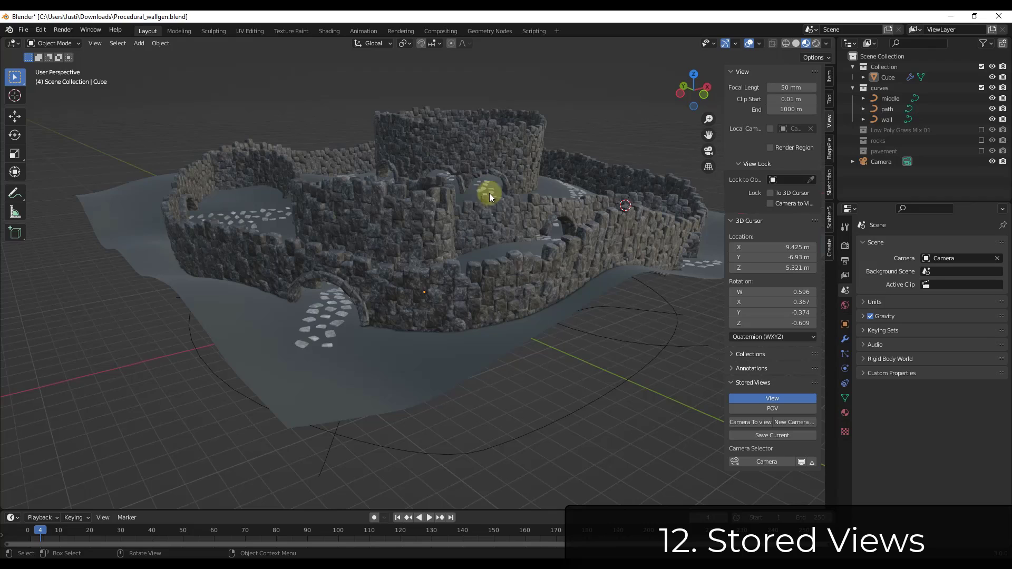
pyautogui.click(769, 436)
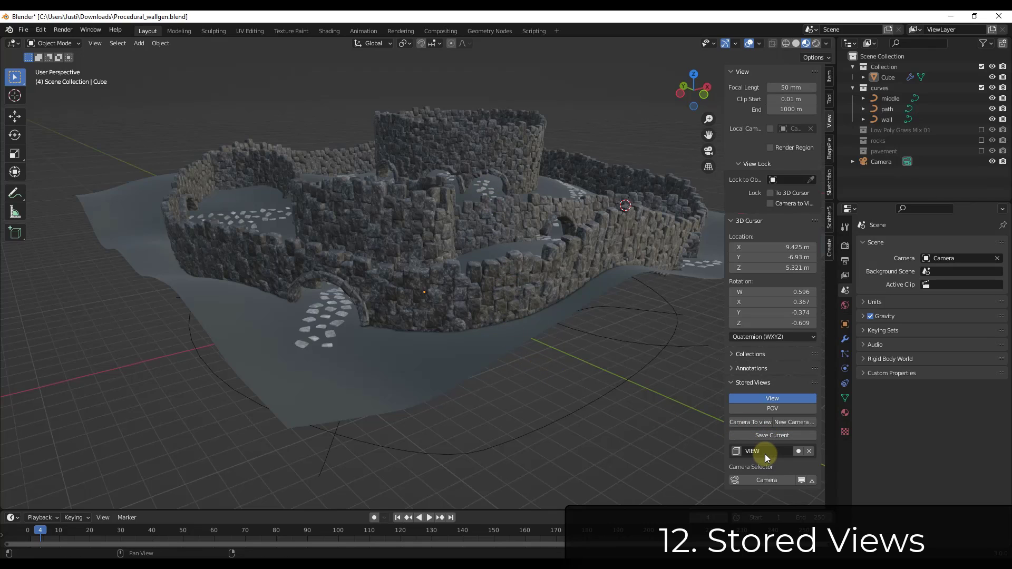
pyautogui.write('Front')
pyautogui.press('Return')
# Save a second stored view named Back from the opposite side of the castle
pyautogui.moveTo(571, 192); pyautogui.dragTo(502, 239, button='middle')
pyautogui.scroll(2, 502, 240)
pyautogui.click(771, 435)
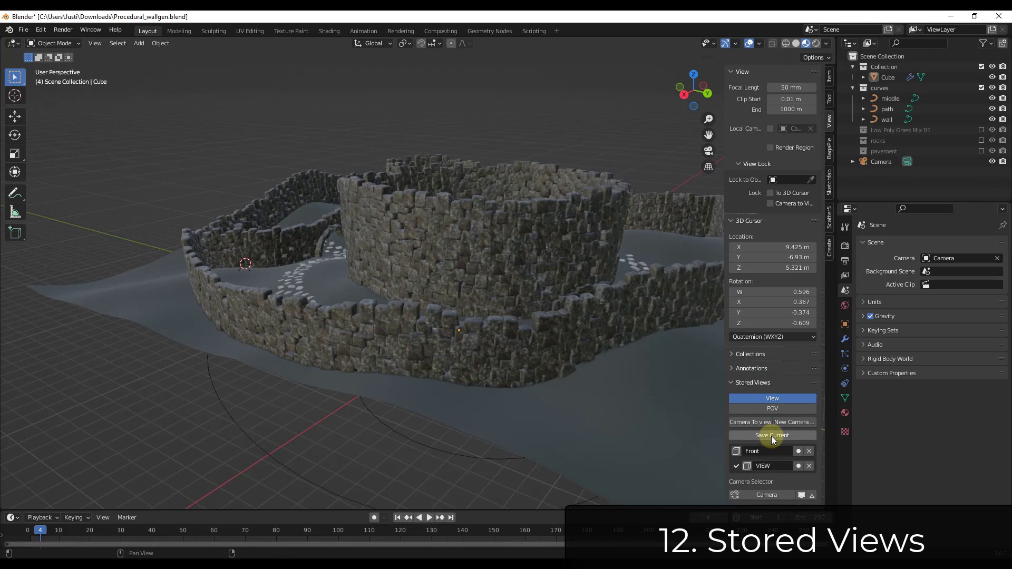
# Switch back and forth between the Front and Back stored views of the castle
pyautogui.click(736, 450)
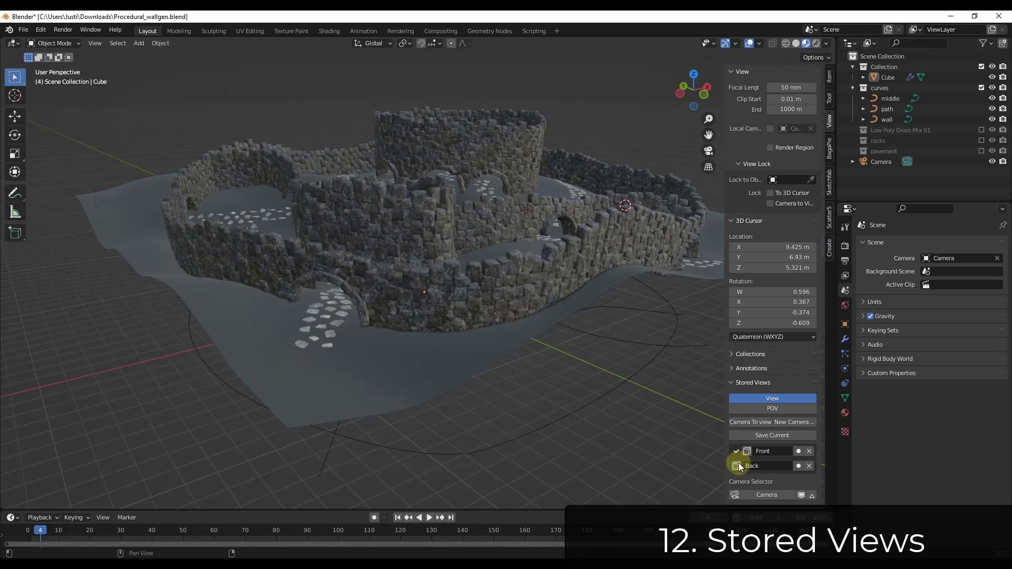
pyautogui.click(737, 466)
pyautogui.click(736, 450)
pyautogui.click(736, 466)
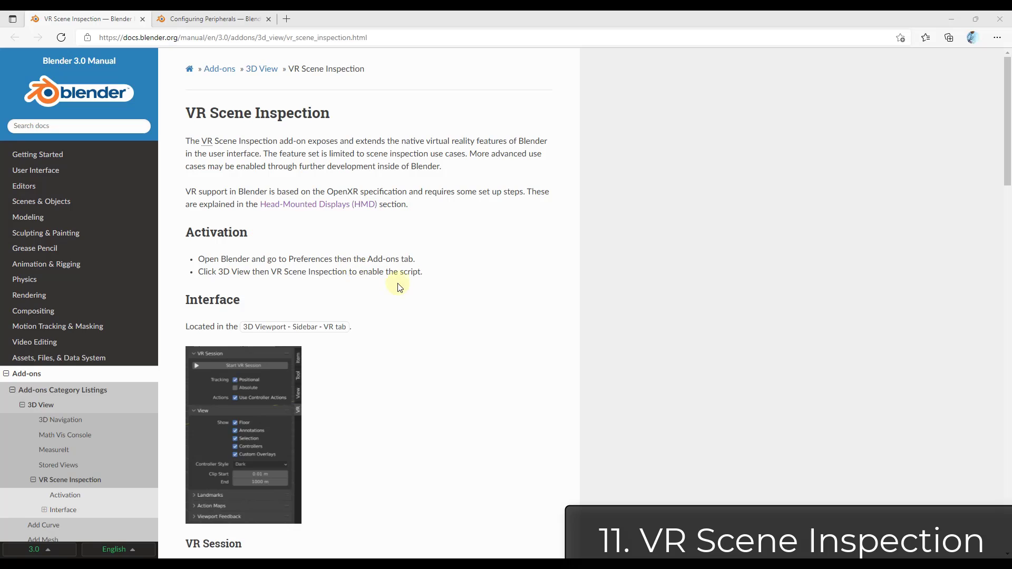
# Read through the VR Scene Inspection manual page in the browser and follow its Head-Mounted Displays (HMD) link
pyautogui.scroll(-3, 395, 278)
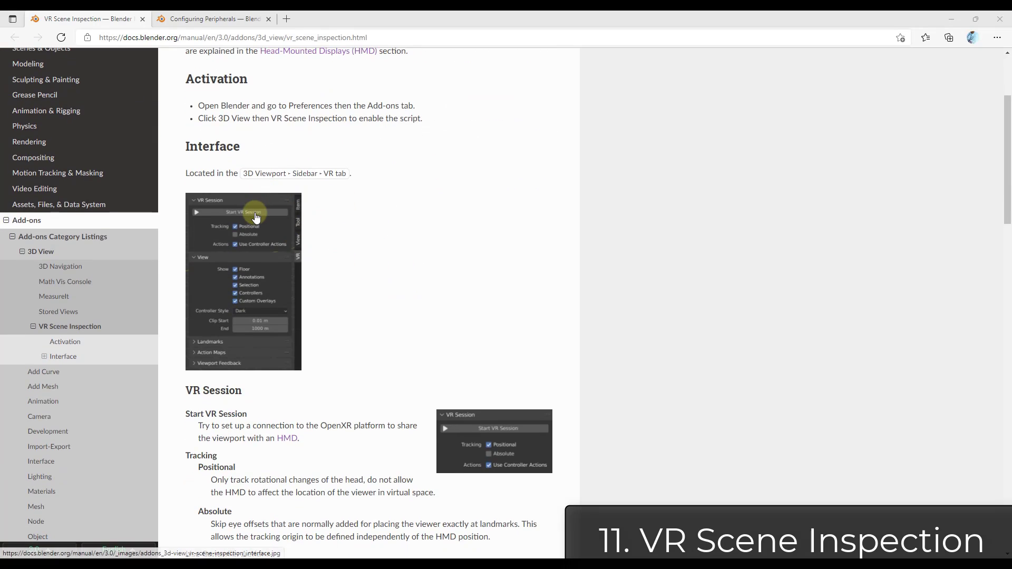
pyautogui.scroll(-4, 348, 242)
pyautogui.scroll(-3, 375, 261)
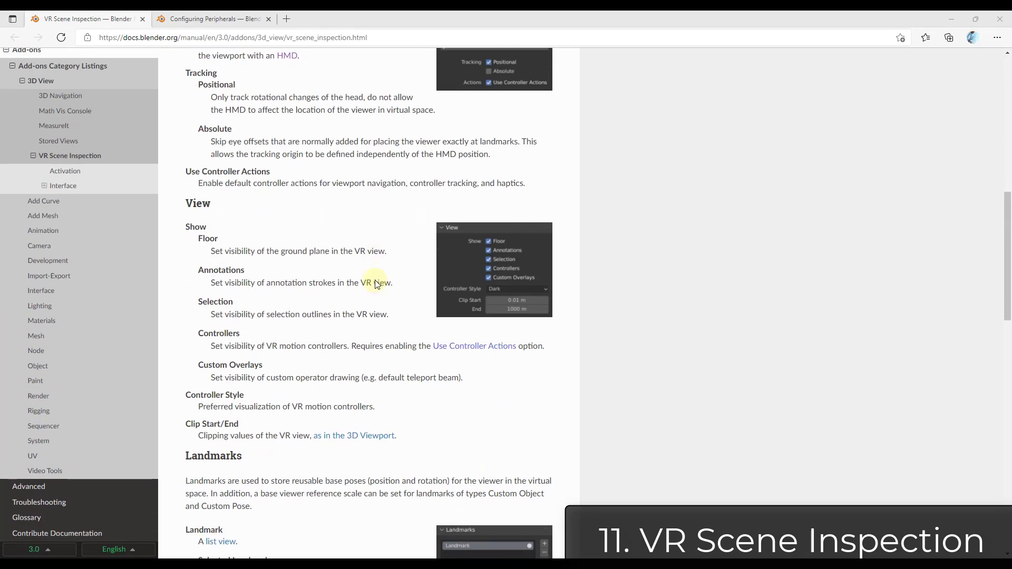
pyautogui.scroll(-6, 407, 275)
pyautogui.scroll(-11, 392, 275)
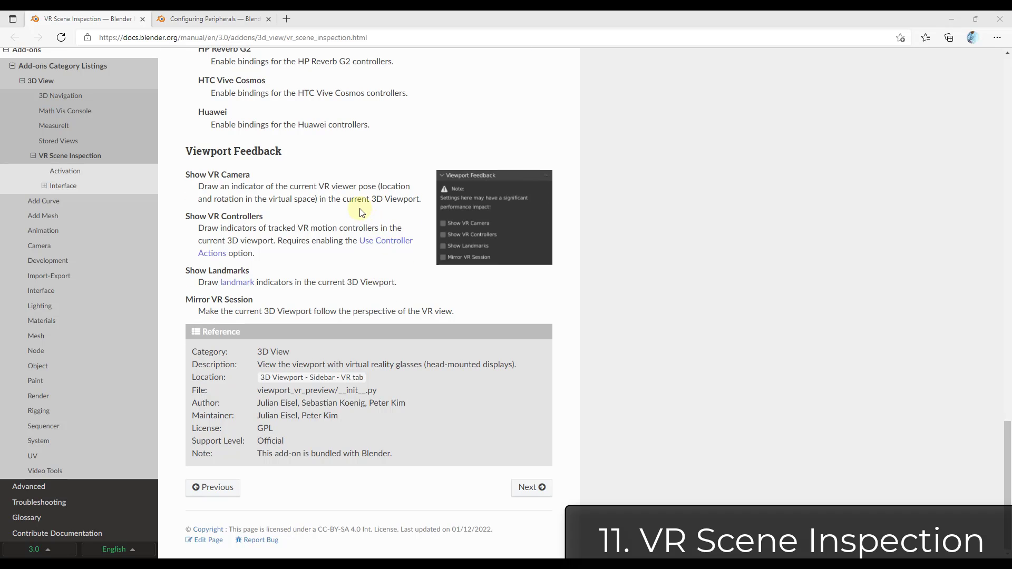
pyautogui.scroll(20, 371, 221)
pyautogui.scroll(5, 380, 221)
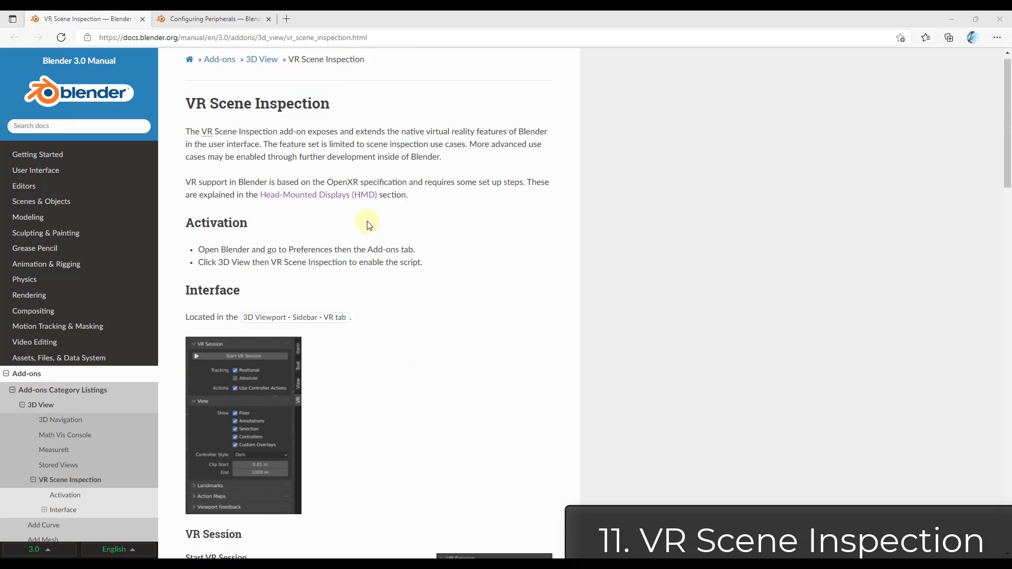
pyautogui.click(320, 210)
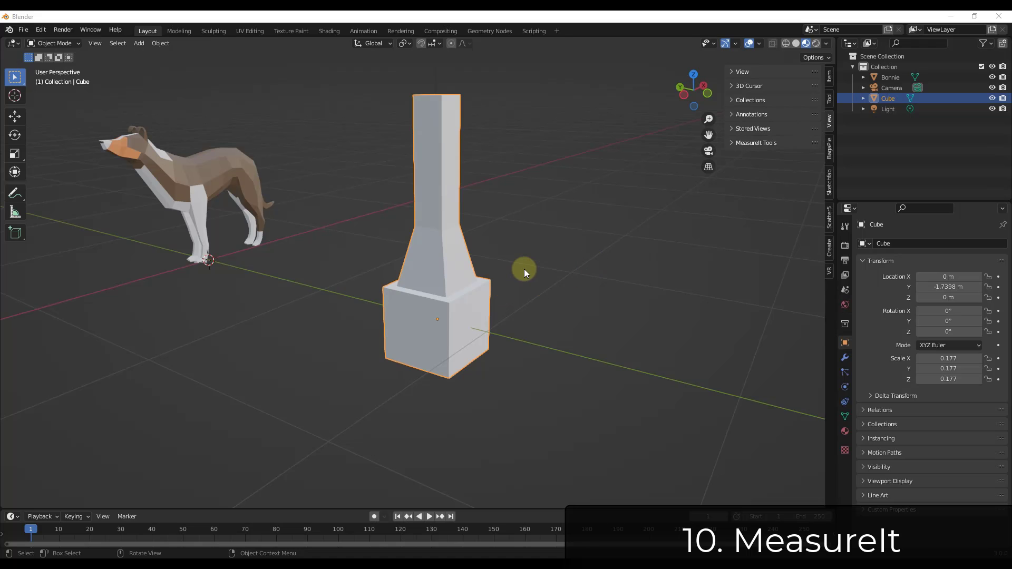
# Put the tower-shaped mesh in Edit Mode with edge selection and turn on the display of MeasureIt measures
pyautogui.click(748, 143)
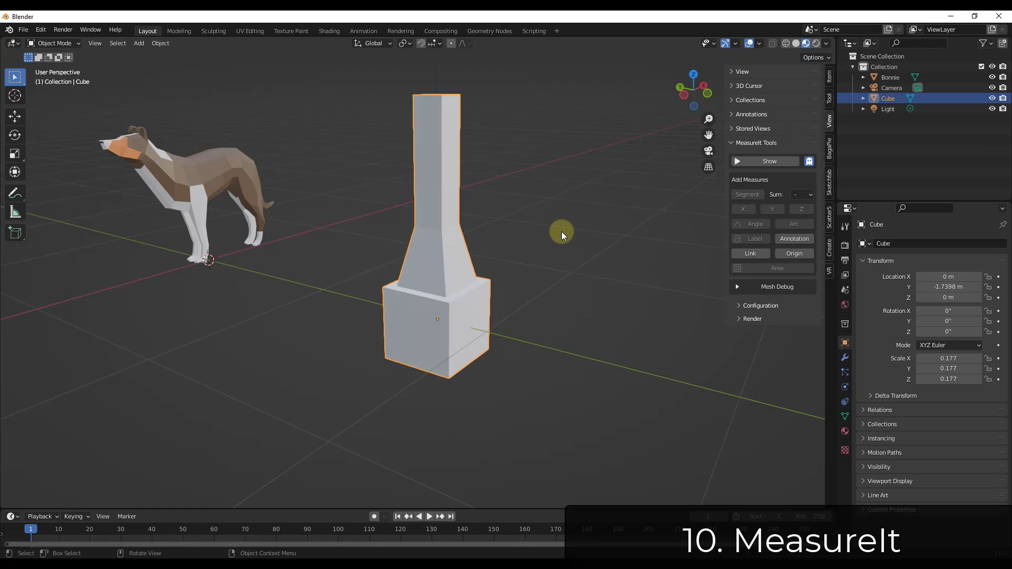
pyautogui.press('Tab')
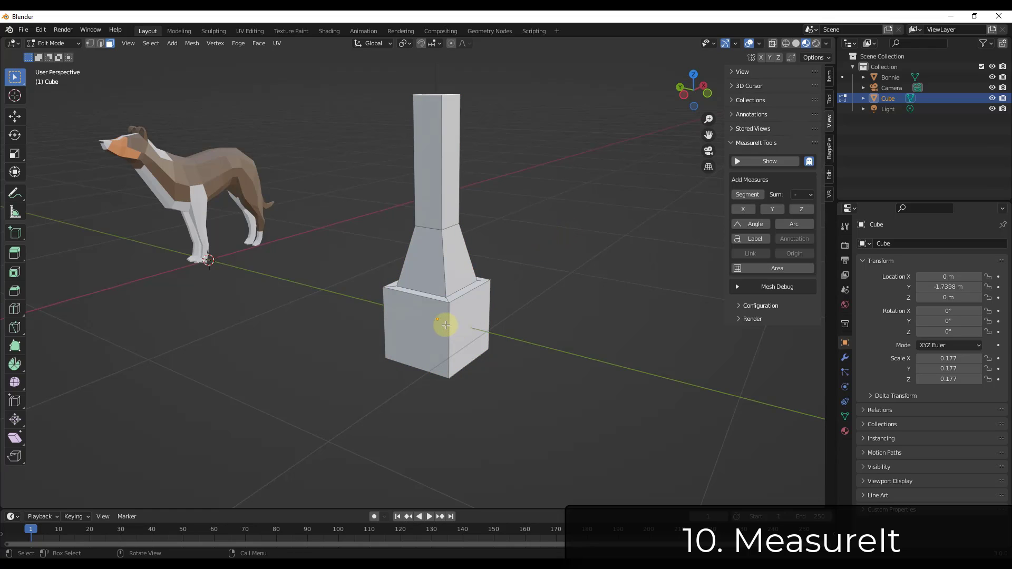
pyautogui.press('2')
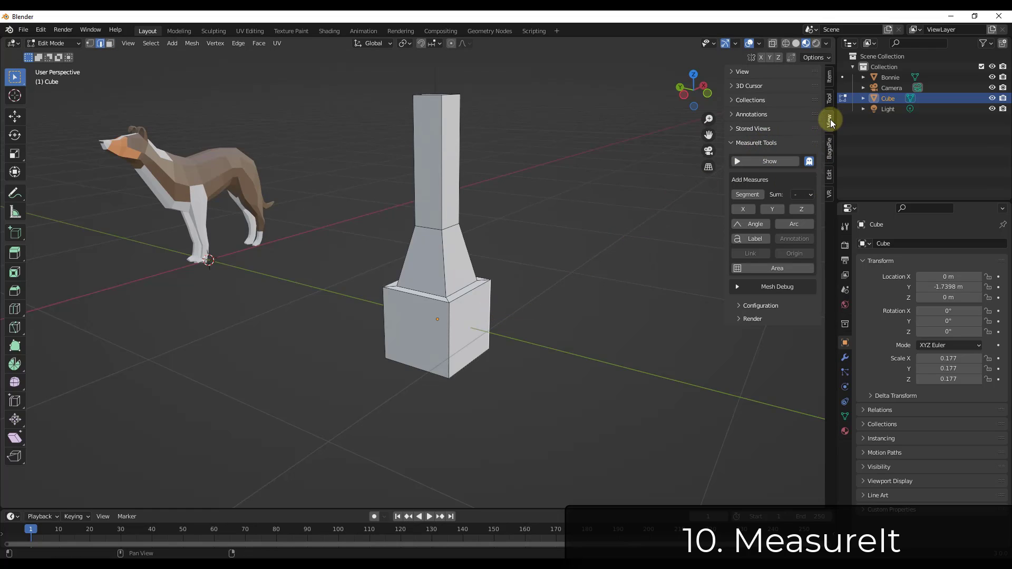
pyautogui.click(766, 161)
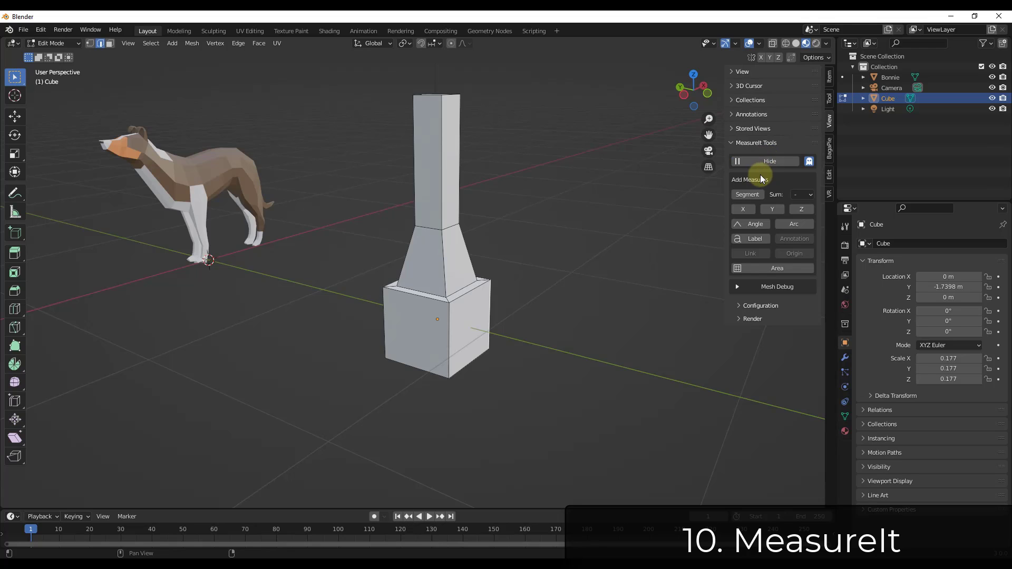
# Add segment measures to both outer vertical edges of the tower's base and to the taper and shaft edges above
pyautogui.scroll(3, 497, 355)
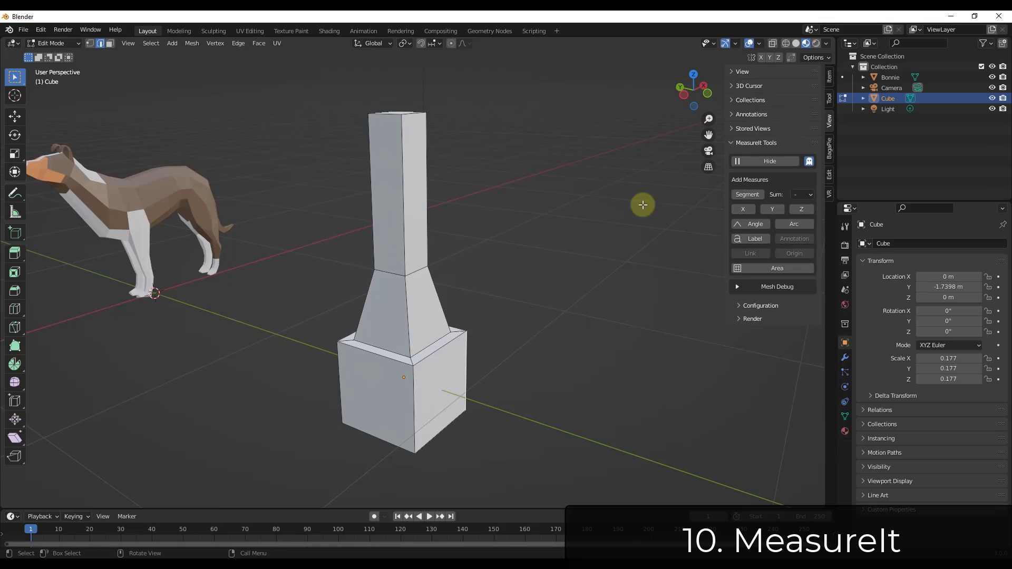
pyautogui.click(751, 194)
pyautogui.scroll(3, 551, 284)
pyautogui.moveTo(547, 334); pyautogui.dragTo(334, 316, button='middle')
pyautogui.keyDown('shift'); pyautogui.click(354, 253); pyautogui.keyUp('shift')
pyautogui.keyDown('shift'); pyautogui.click(359, 169); pyautogui.keyUp('shift')
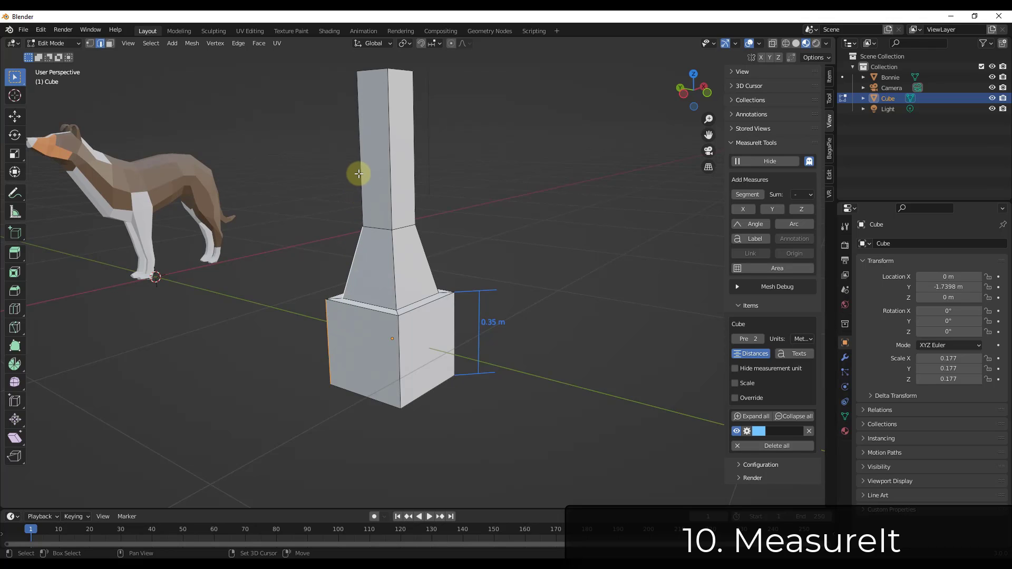
pyautogui.click(748, 194)
pyautogui.moveTo(425, 217)
pyautogui.mouseDown(button='middle')
pyautogui.moveTo(534, 226)
pyautogui.moveTo(428, 220)
pyautogui.mouseUp(button='middle')
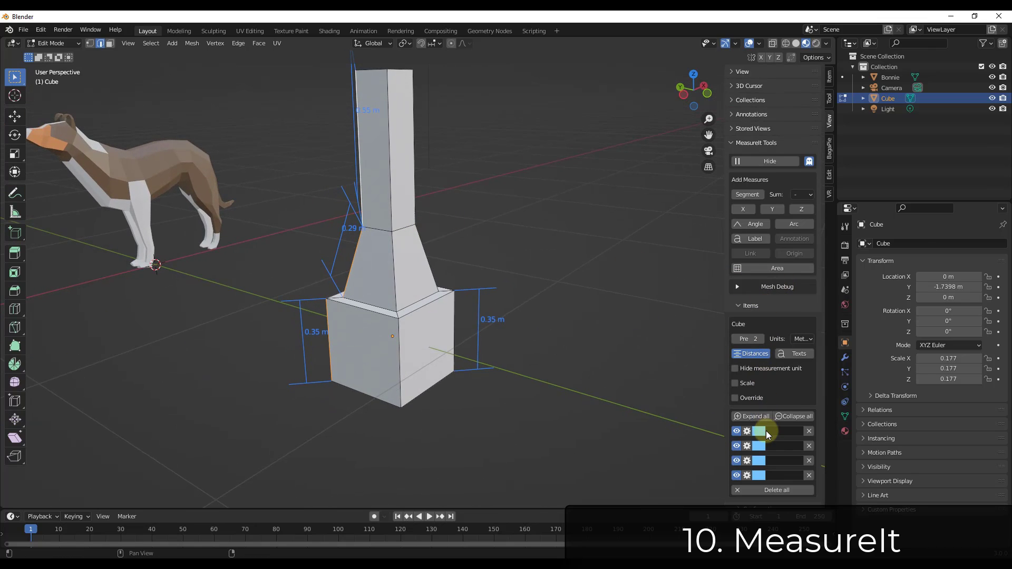
# Toggle the first measure's visibility off and on, and expand the settings of the last measure
pyautogui.scroll(-2, 767, 431)
pyautogui.click(735, 412)
pyautogui.click(736, 411)
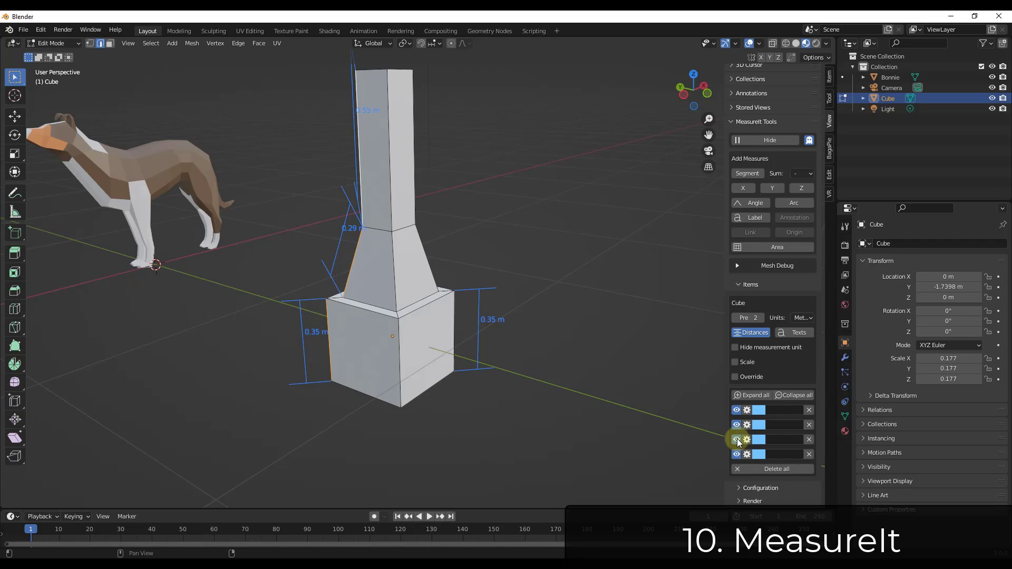
pyautogui.click(747, 454)
pyautogui.scroll(-5, 759, 422)
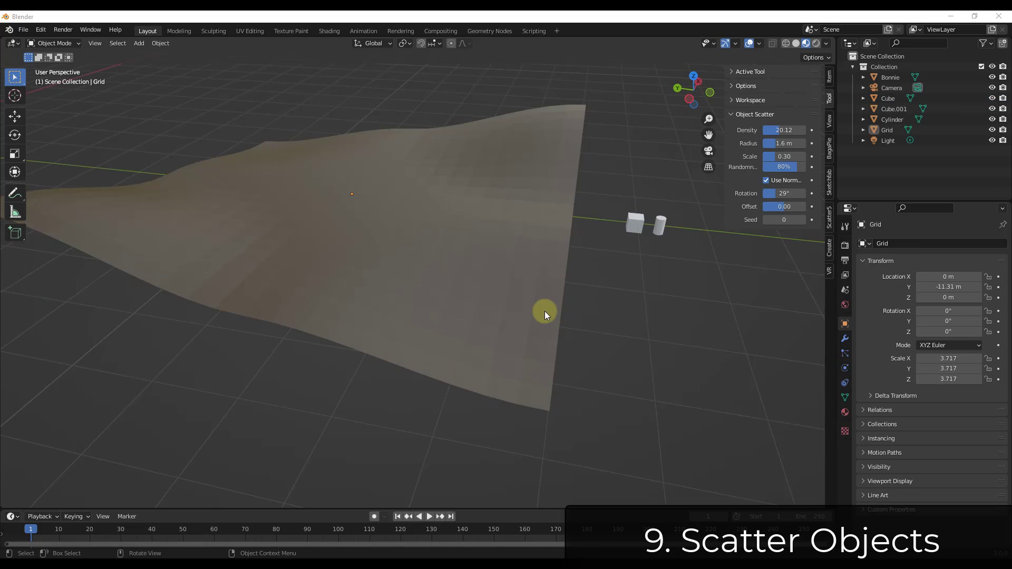
# Set the Object Scatter scale to 0.60
pyautogui.moveTo(545, 311); pyautogui.dragTo(665, 187, button='middle')
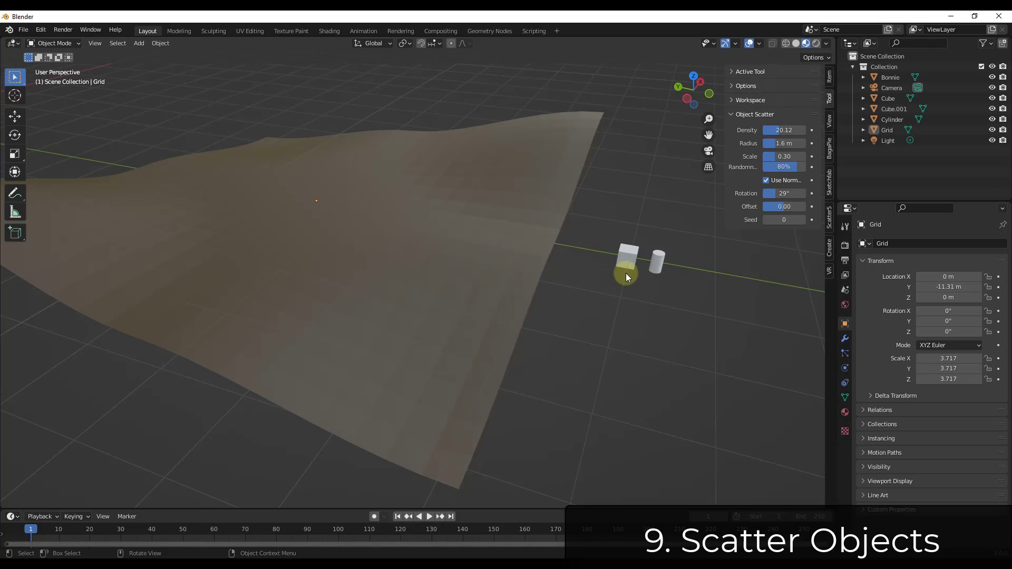
pyautogui.moveTo(581, 323); pyautogui.dragTo(581, 314, button='middle')
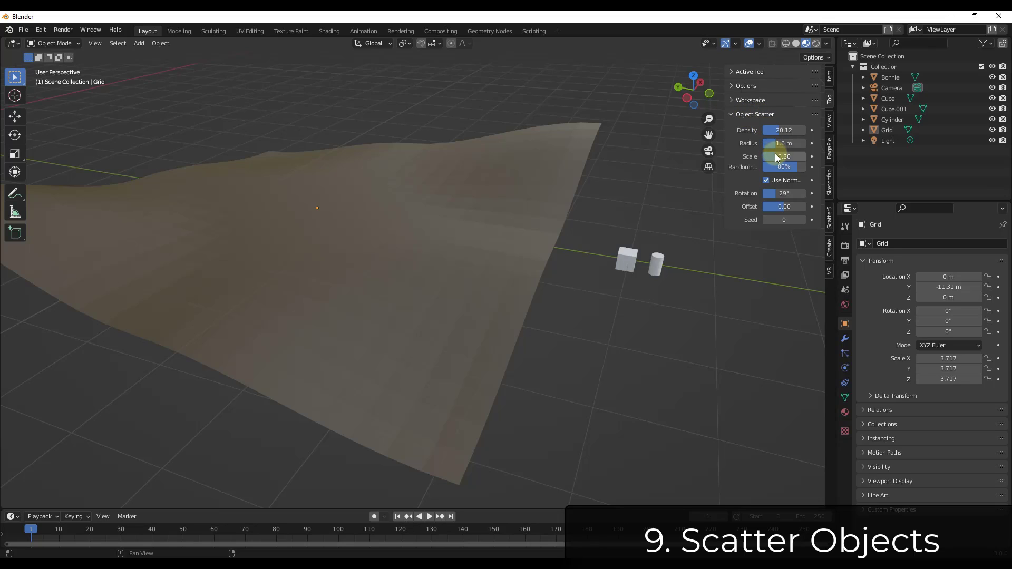
pyautogui.moveTo(777, 154)
pyautogui.mouseDown()
pyautogui.moveTo(810, 155)
pyautogui.moveTo(795, 155)
pyautogui.mouseUp()
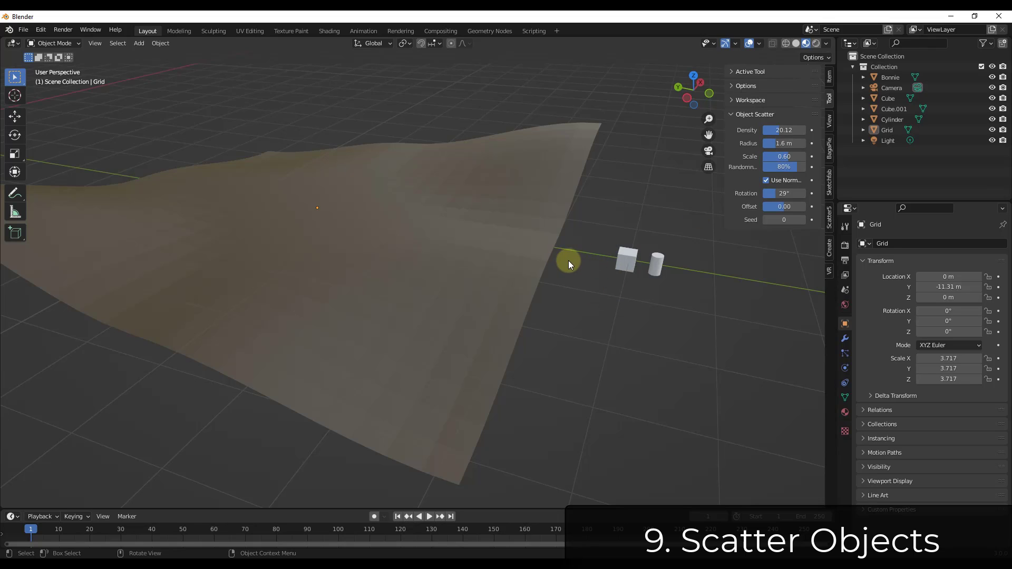
# Scatter copies of the small cube and cylinder over the terrain grid along a winding freehand stroke using Scatter Objects
pyautogui.hotkey('shift', 'r')
pyautogui.moveTo(646, 276); pyautogui.dragTo(699, 304)
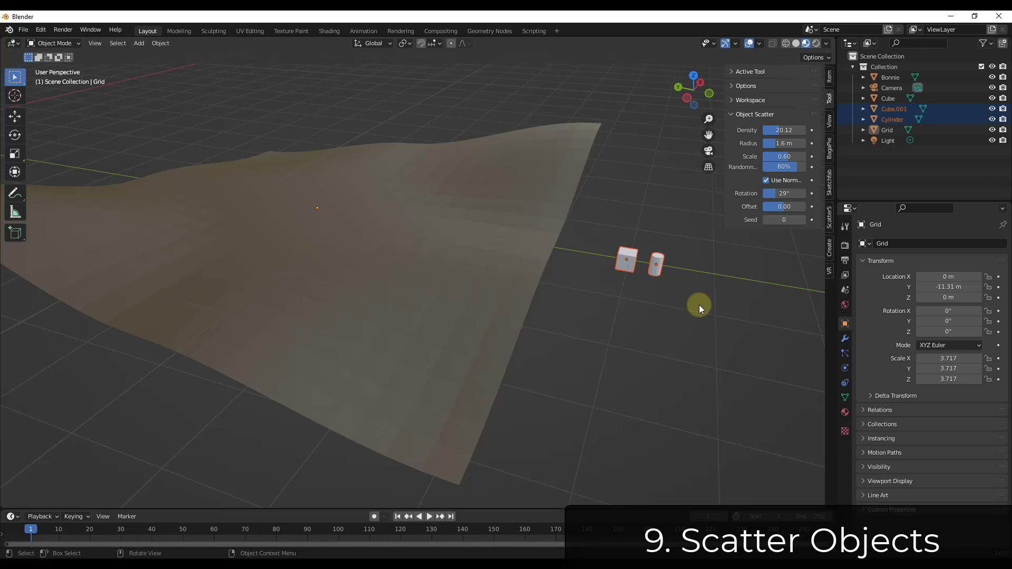
pyautogui.keyDown('shift'); pyautogui.click(519, 236); pyautogui.keyUp('shift')
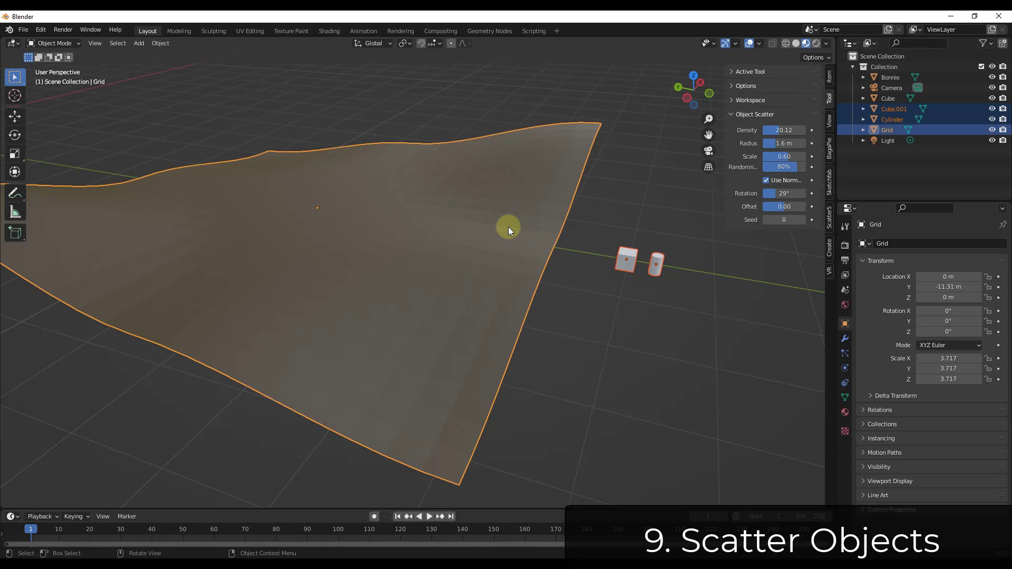
pyautogui.press('F3')
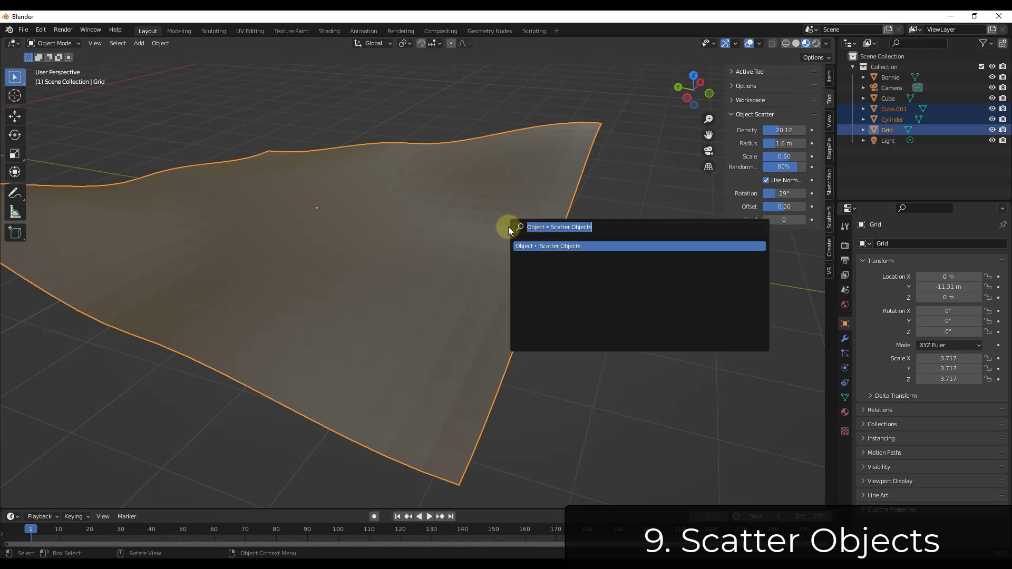
pyautogui.click(544, 246)
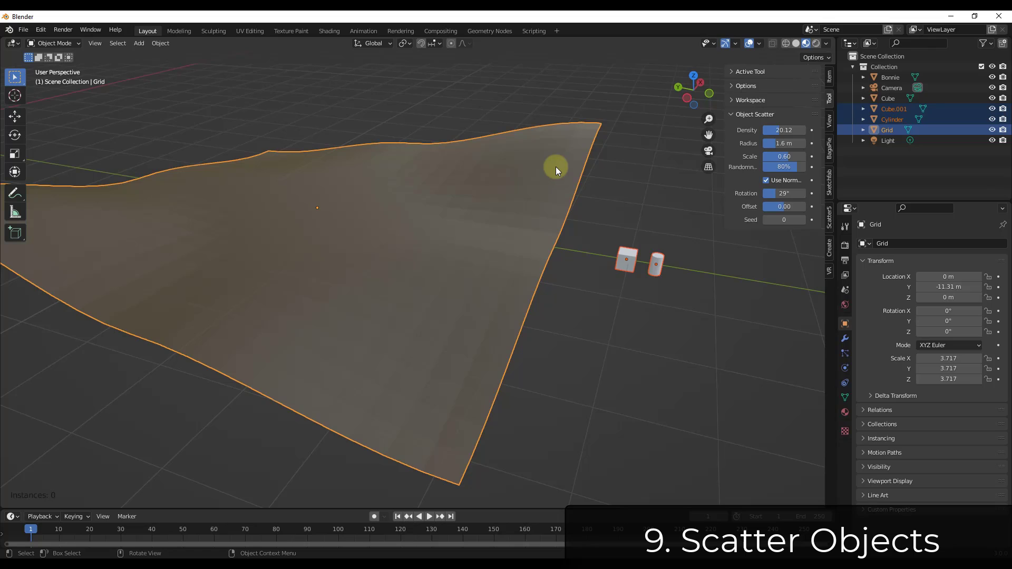
pyautogui.moveTo(555, 168); pyautogui.dragTo(441, 174)
pyautogui.moveTo(349, 172)
pyautogui.mouseDown()
pyautogui.moveTo(265, 176)
pyautogui.moveTo(243, 181)
pyautogui.moveTo(239, 195)
pyautogui.moveTo(479, 243)
pyautogui.moveTo(485, 276)
pyautogui.moveTo(435, 337)
pyautogui.moveTo(335, 346)
pyautogui.moveTo(88, 230)
pyautogui.mouseUp()
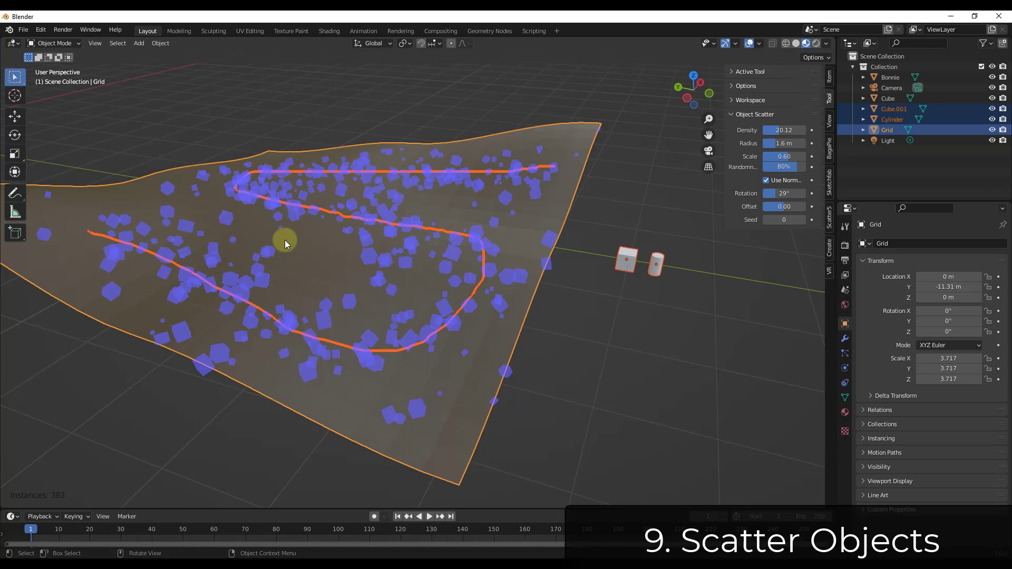
pyautogui.moveTo(285, 241); pyautogui.dragTo(300, 252, button='middle')
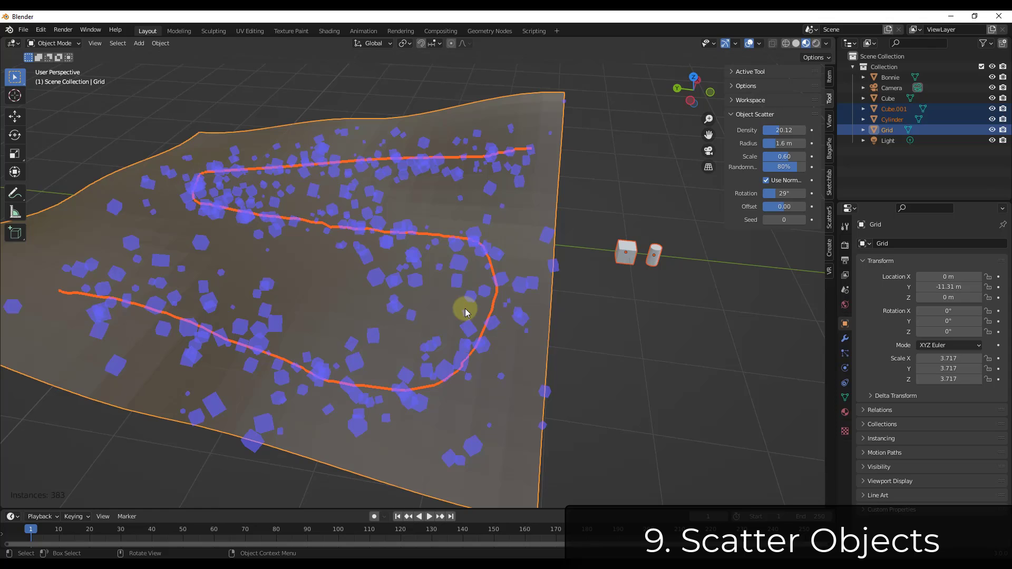
pyautogui.moveTo(416, 330)
pyautogui.mouseDown(button='middle')
pyautogui.moveTo(427, 335)
pyautogui.moveTo(410, 312)
pyautogui.mouseUp(button='middle')
pyautogui.press('Return')
pyautogui.scroll(5, 410, 312)
pyautogui.scroll(-2, 420, 279)
pyautogui.scroll(3, 415, 274)
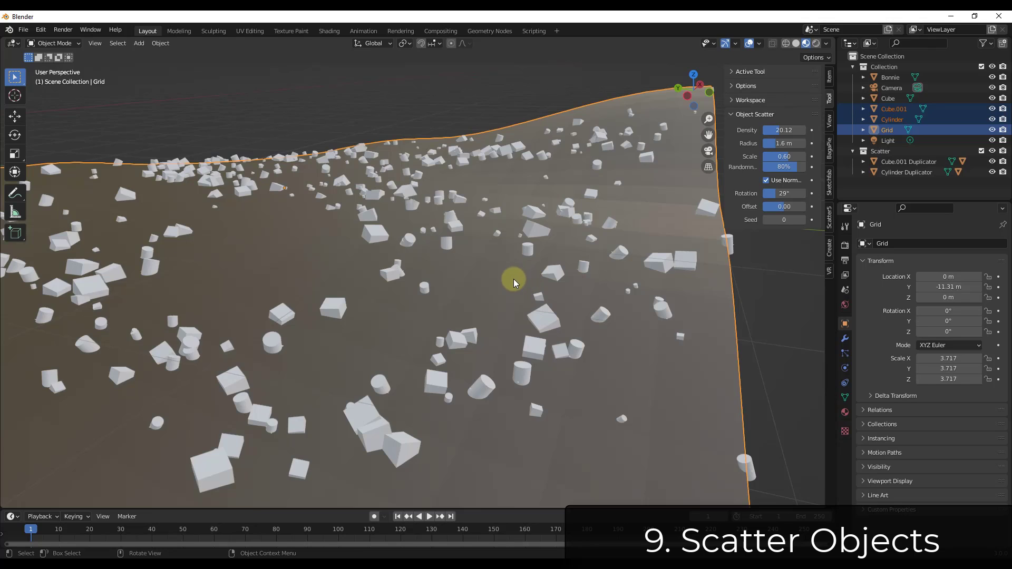
pyautogui.scroll(-4, 517, 278)
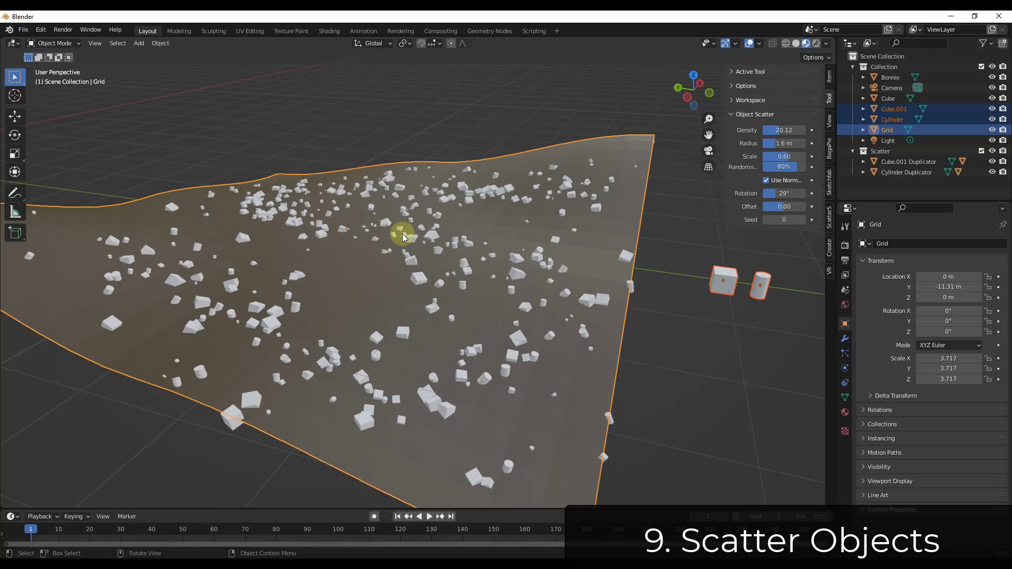
pyautogui.scroll(-3, 460, 266)
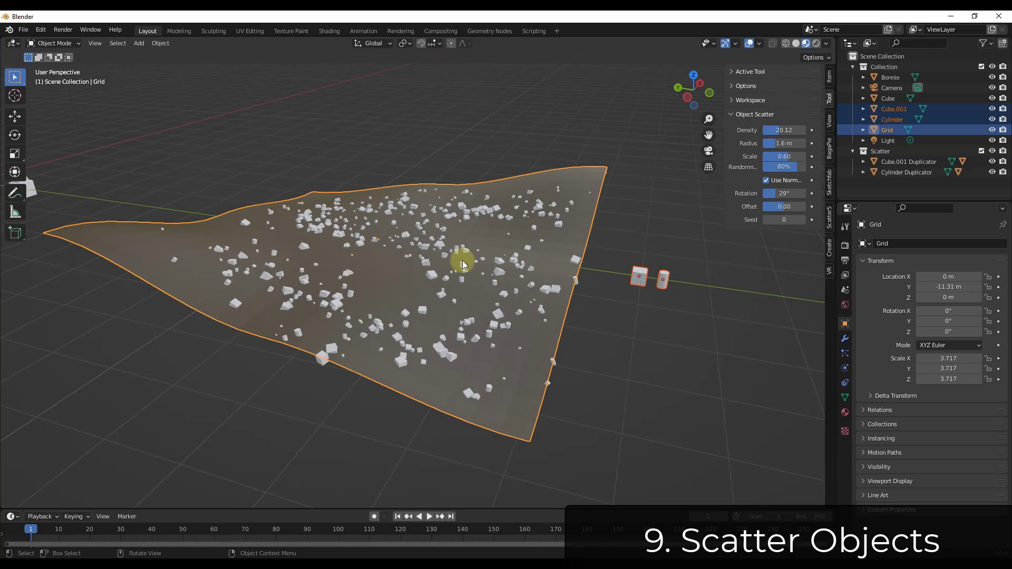
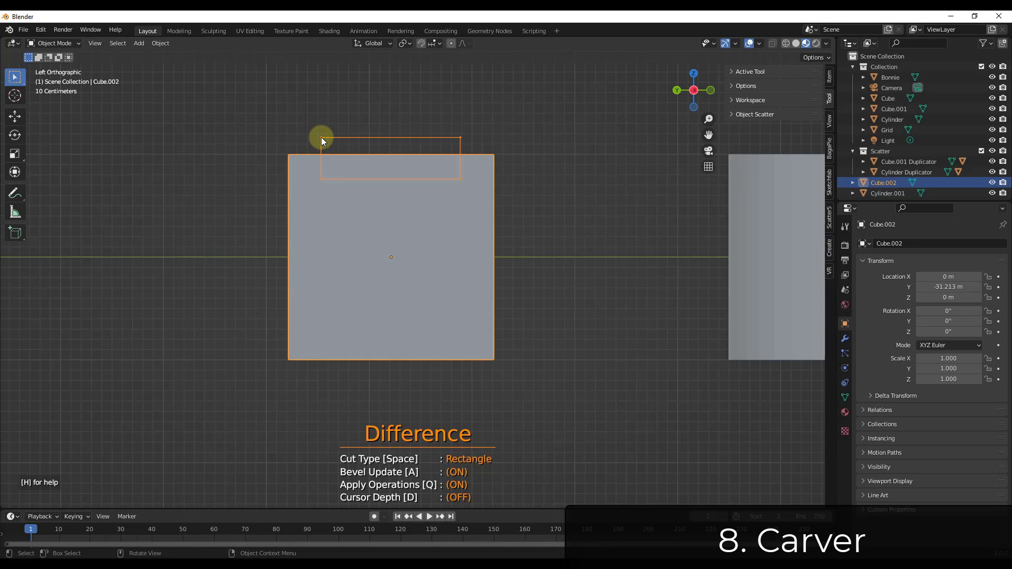
# Cut a wide rectangular notch across the top of the cube with Carver's Rectangle difference cut
pyautogui.moveTo(343, 256); pyautogui.dragTo(359, 176, button='middle')
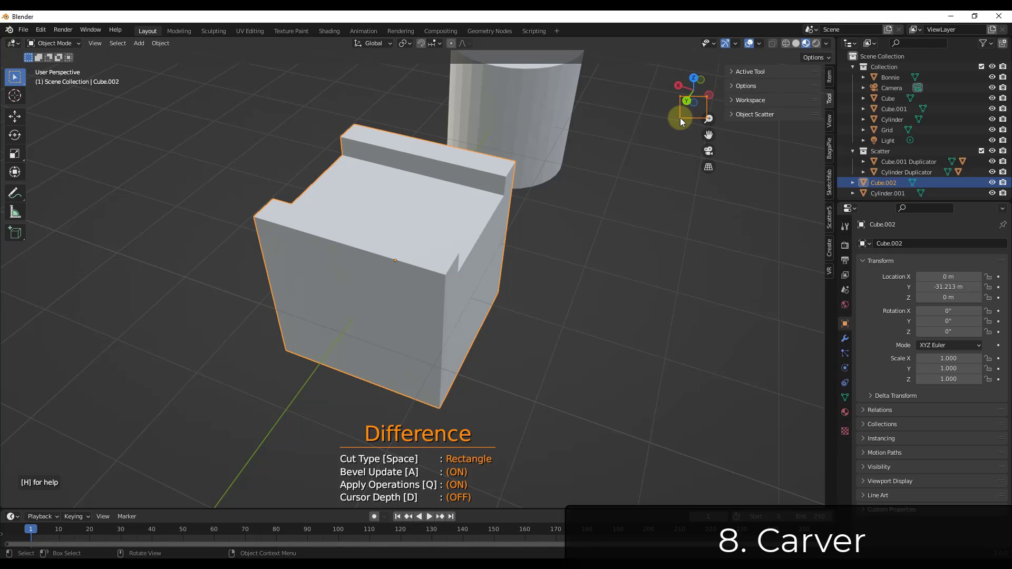
pyautogui.moveTo(680, 118); pyautogui.dragTo(481, 239, button='middle')
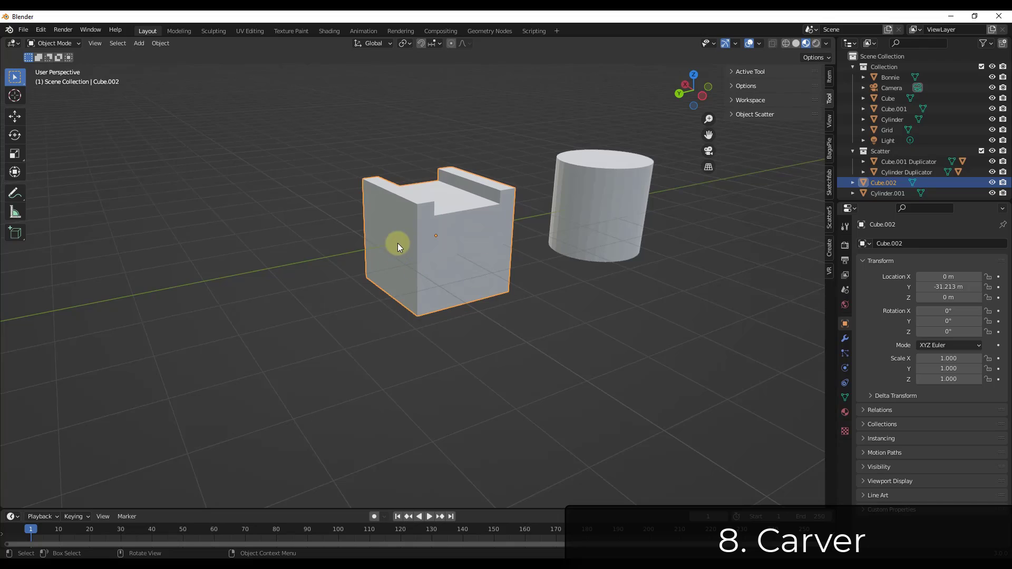
# Try Carver's Rectangle cut on the side face of the notched cube in the perspective view
pyautogui.hotkey('ctrl', 'shift', 'x')
pyautogui.moveTo(397, 241); pyautogui.dragTo(457, 271)
pyautogui.press('Escape')
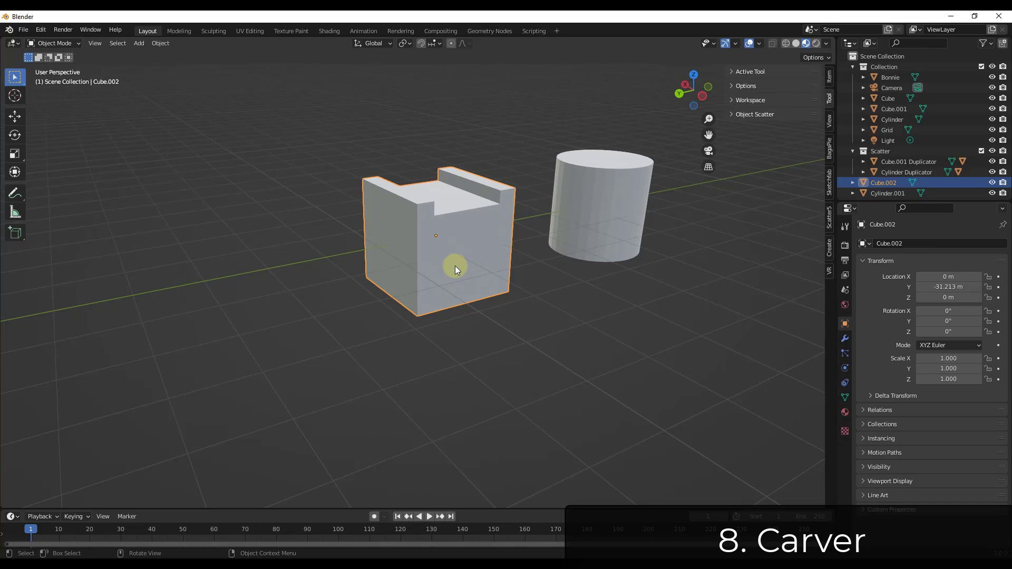
pyautogui.hotkey('ctrl', 'shift', 'x')
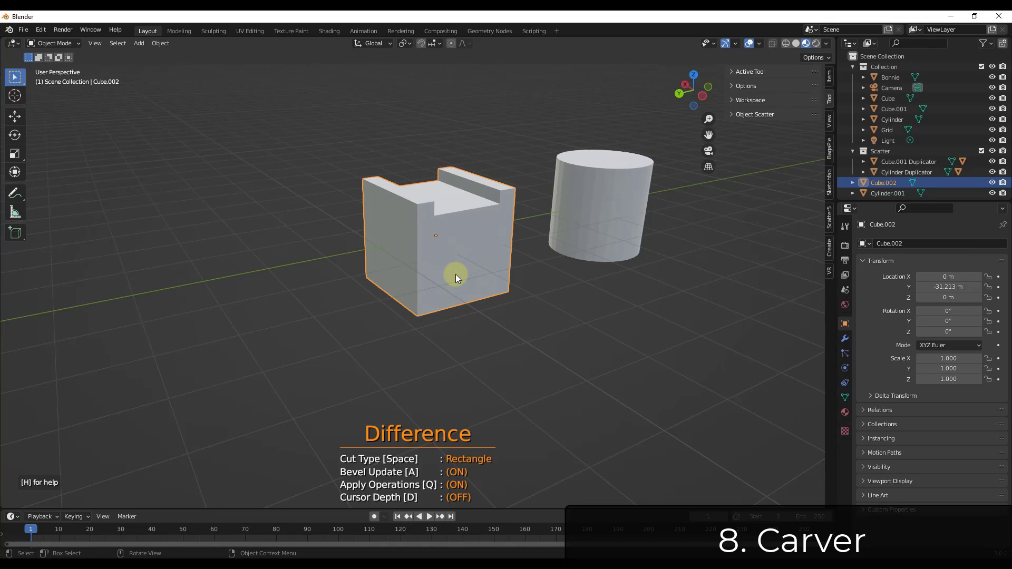
pyautogui.scroll(6, 485, 287)
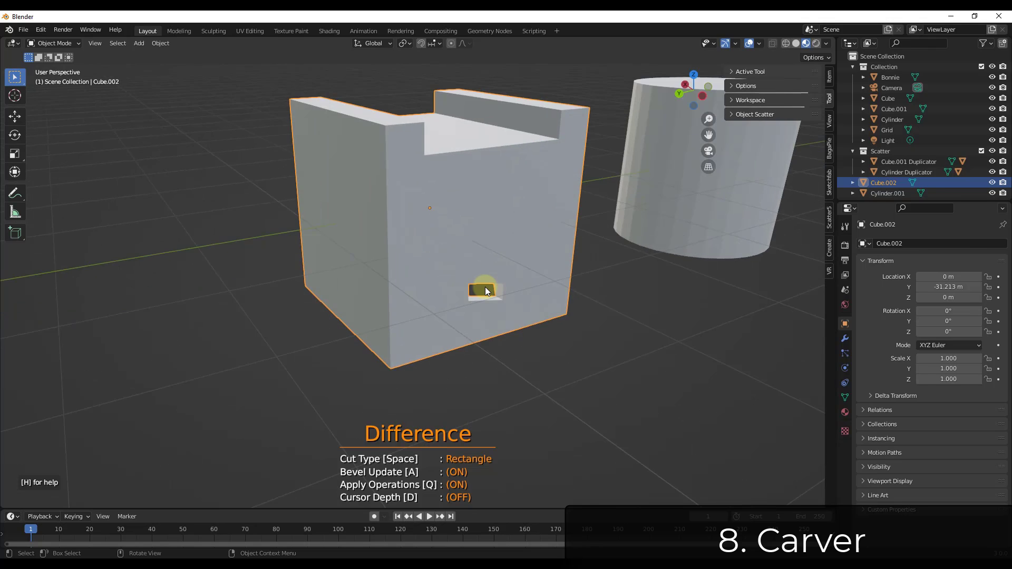
pyautogui.scroll(-5, 499, 293)
pyautogui.moveTo(443, 264); pyautogui.dragTo(492, 265, button='middle')
pyautogui.scroll(-4, 491, 265)
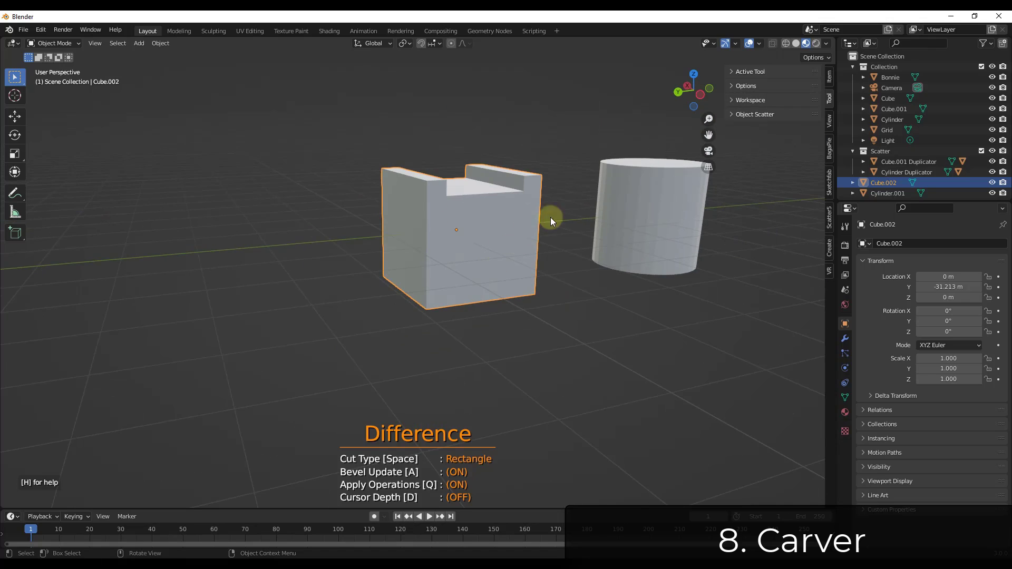
pyautogui.press('Escape')
# In the Left Orthographic view, carve a chamfered slot into the cube's side with Carver's Line cut type
pyautogui.click(700, 96)
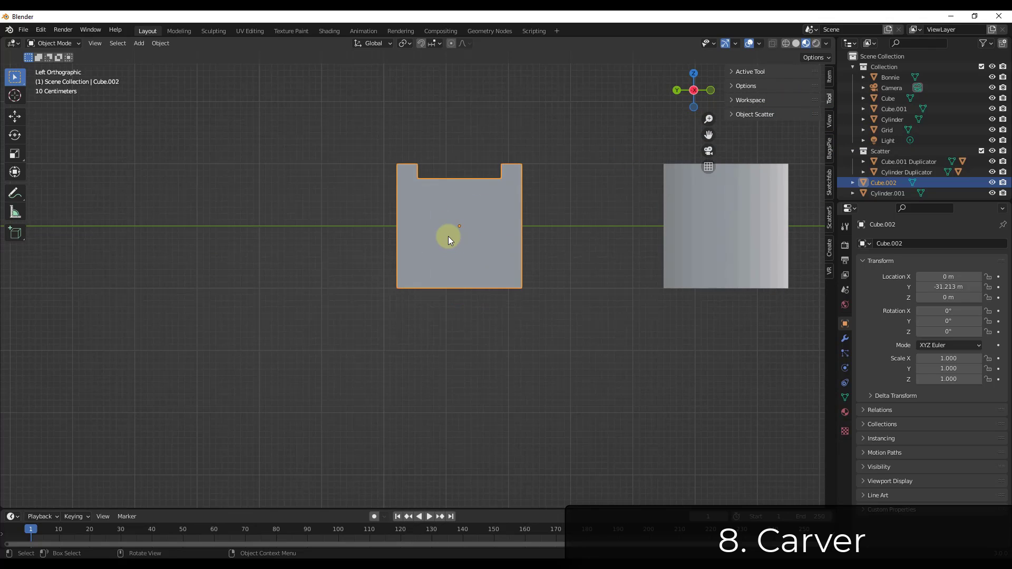
pyautogui.scroll(1, 574, 133)
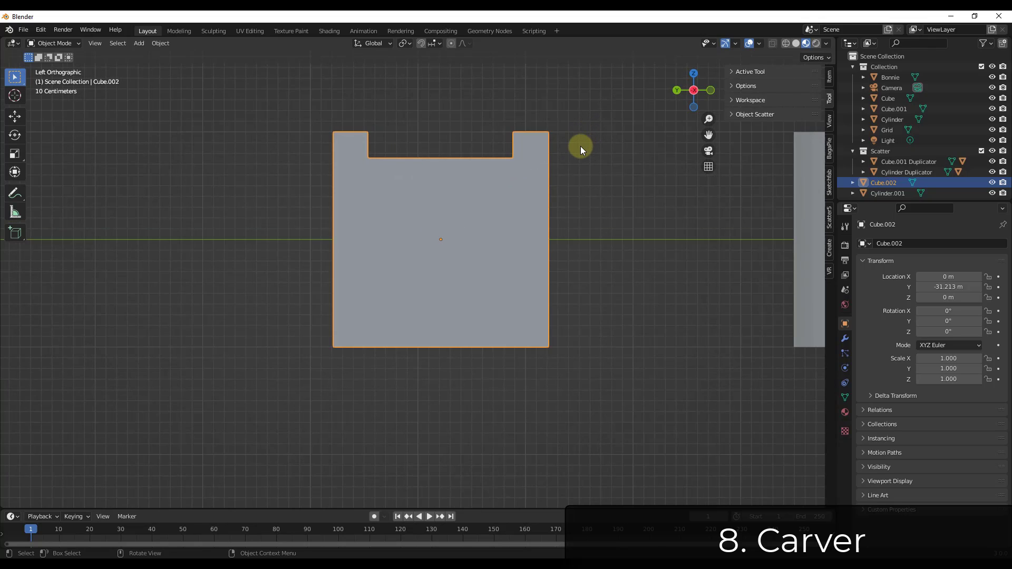
pyautogui.hotkey('ctrl', 'shift', 'x')
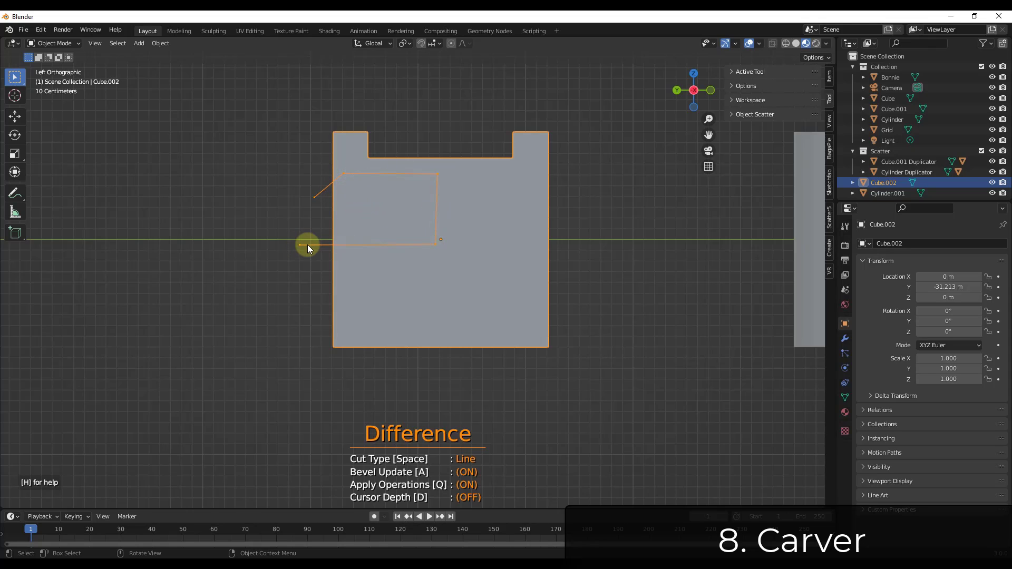
pyautogui.click(314, 200)
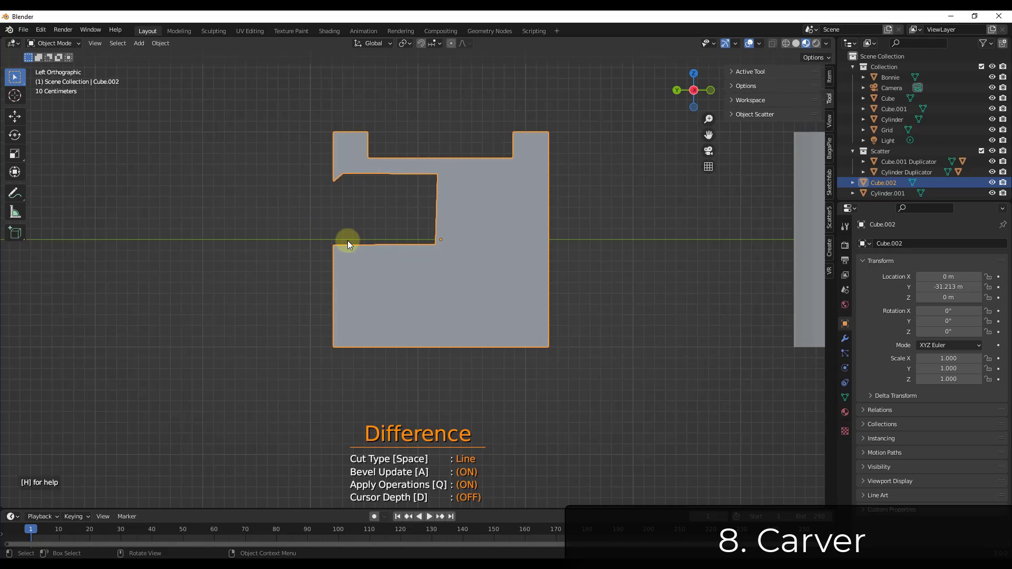
# Cut a round hole through the cube, below and beside the side slot, with Carver's Circle cut type at 40 subdivisions
pyautogui.press('space')
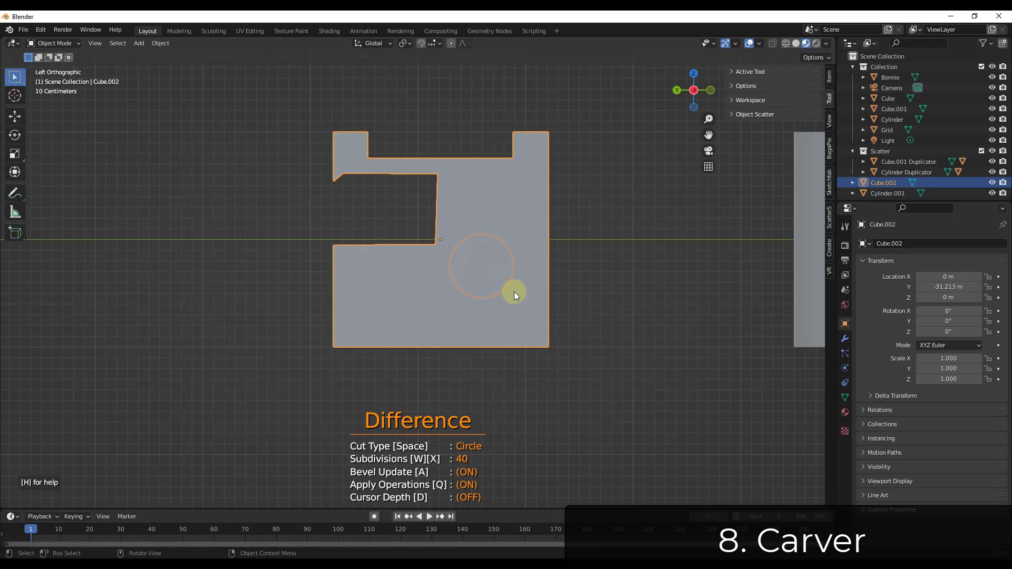
pyautogui.moveTo(519, 287); pyautogui.dragTo(518, 292)
pyautogui.moveTo(517, 292); pyautogui.dragTo(500, 260, button='middle')
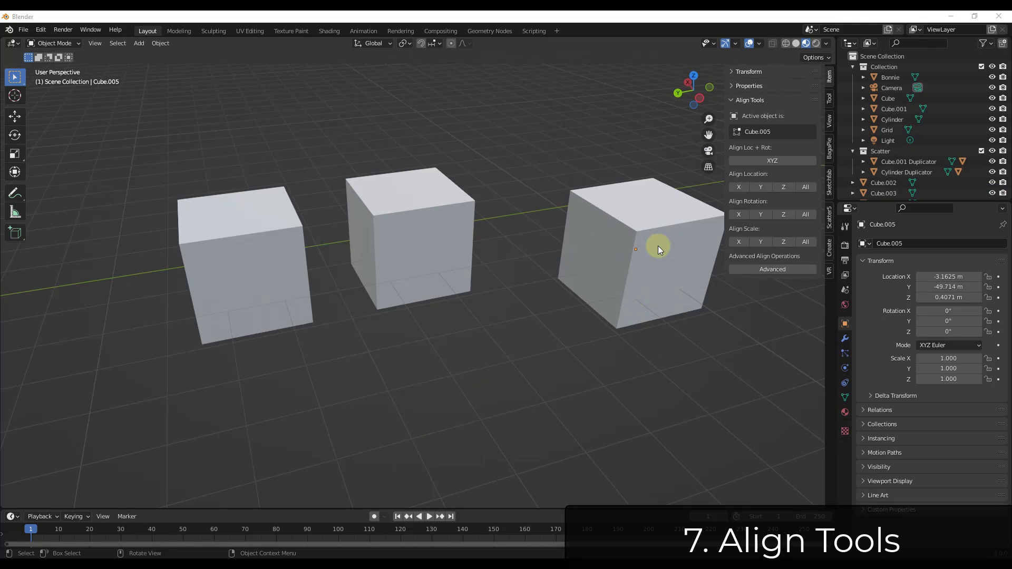
# Align the X location of the other two cubes to Cube.005 with Align Tools
pyautogui.moveTo(636, 245)
pyautogui.mouseDown(button='middle')
pyautogui.moveTo(545, 242)
pyautogui.moveTo(508, 253)
pyautogui.moveTo(625, 248)
pyautogui.mouseUp(button='middle')
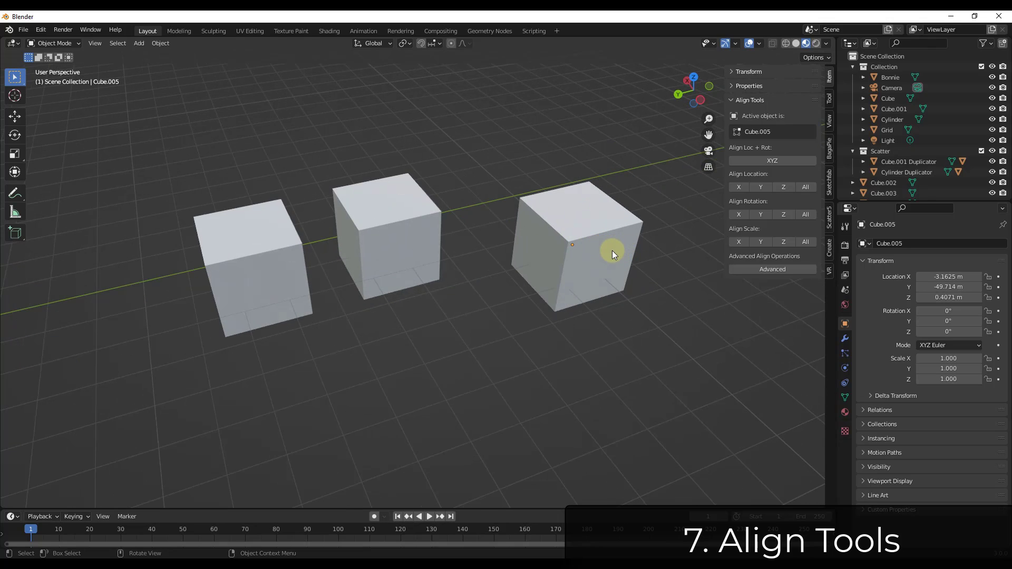
pyautogui.moveTo(517, 239); pyautogui.dragTo(409, 226, button='middle')
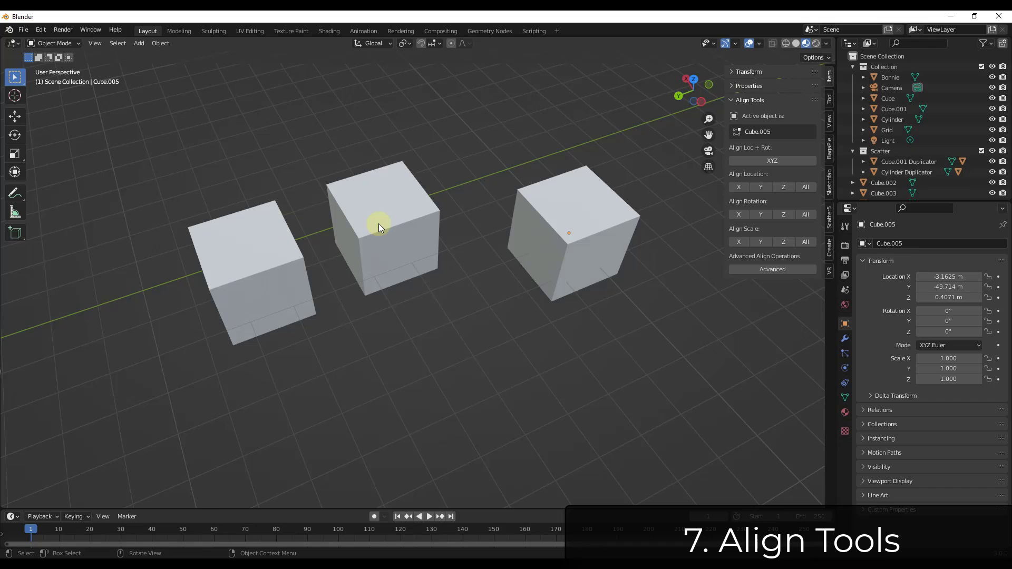
pyautogui.moveTo(577, 217); pyautogui.dragTo(585, 203, button='middle')
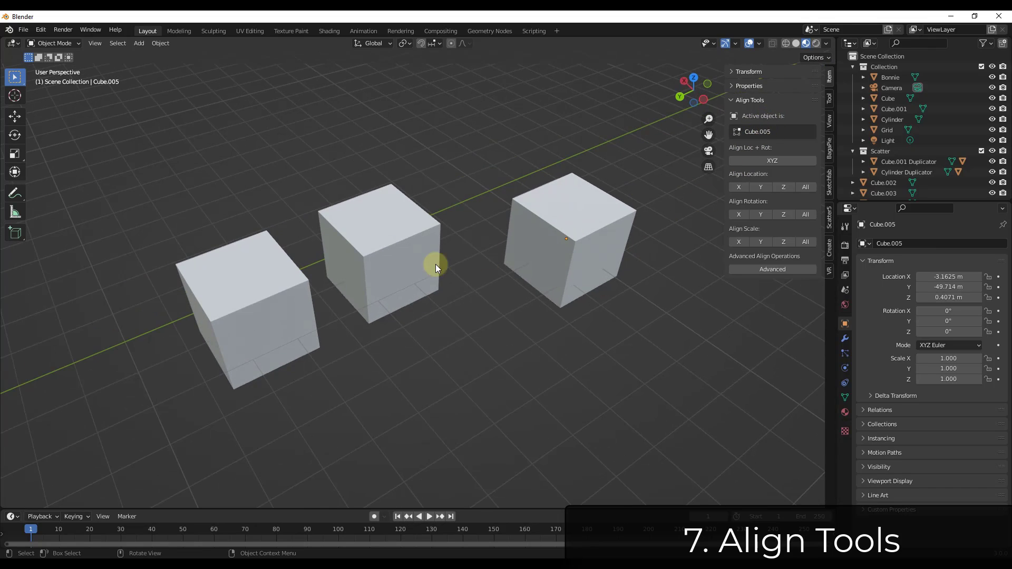
pyautogui.click(239, 263)
pyautogui.keyDown('shift'); pyautogui.click(398, 217); pyautogui.keyUp('shift')
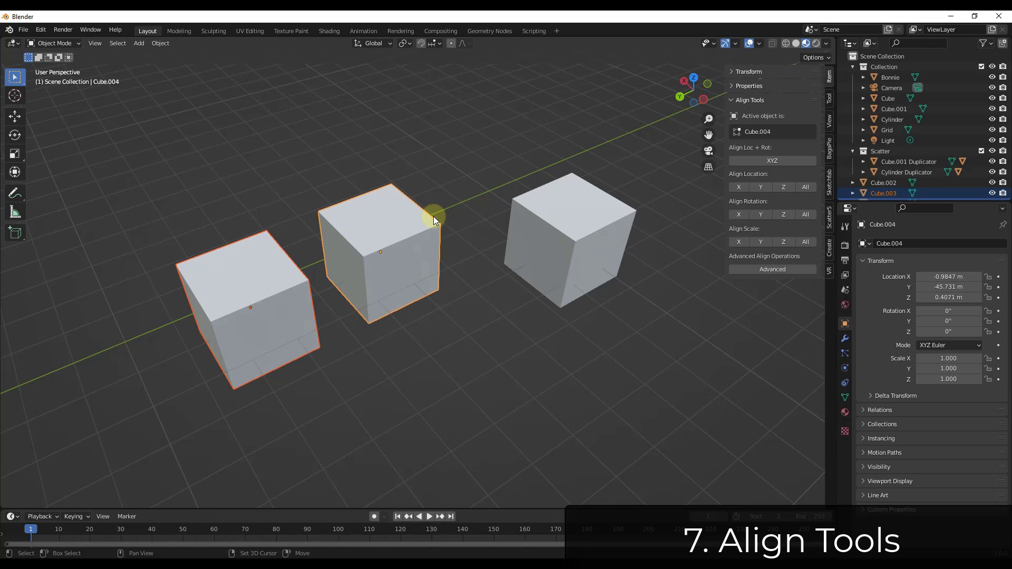
pyautogui.keyDown('shift'); pyautogui.click(583, 218); pyautogui.keyUp('shift')
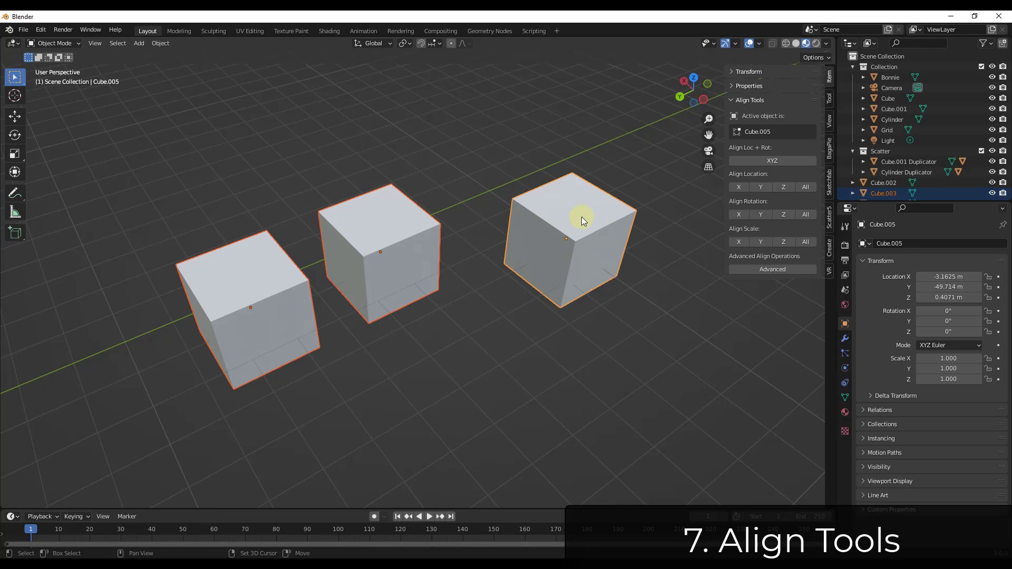
pyautogui.click(744, 189)
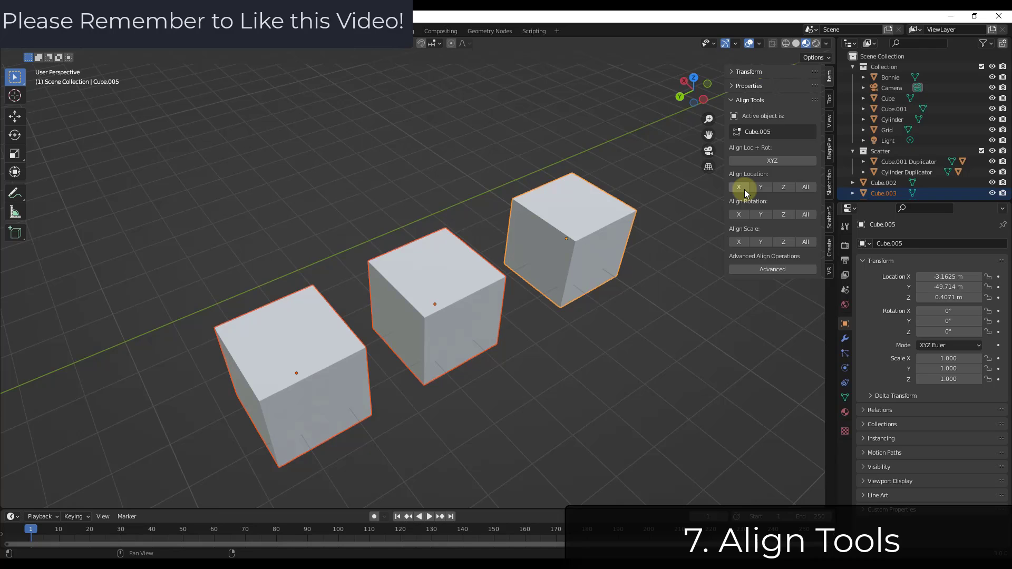
# Undo the X location alignment of the cubes
pyautogui.hotkey('ctrl', 'z')
pyautogui.hotkey('ctrl', 'z')
pyautogui.hotkey('ctrl', 'z')
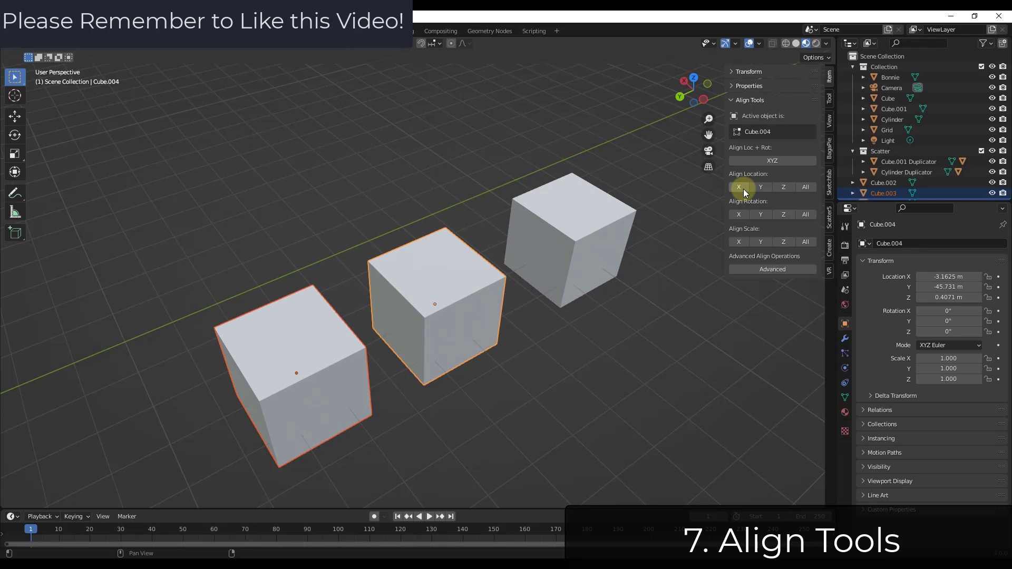
# Align the location of the other two cubes to Cube.005 on all axes
pyautogui.click(248, 250)
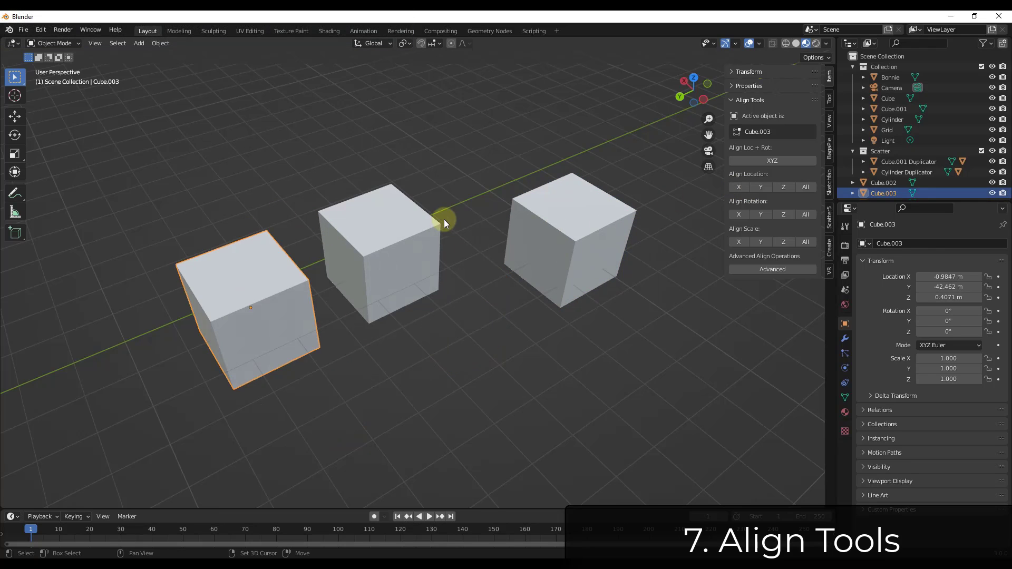
pyautogui.keyDown('shift'); pyautogui.click(422, 224); pyautogui.keyUp('shift')
pyautogui.keyDown('shift'); pyautogui.click(569, 209); pyautogui.keyUp('shift')
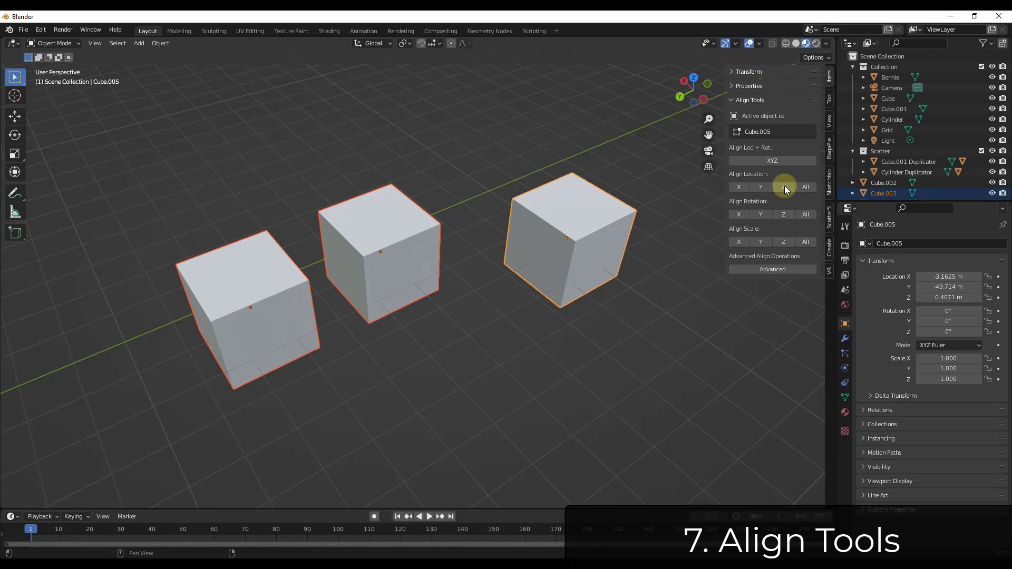
pyautogui.click(804, 187)
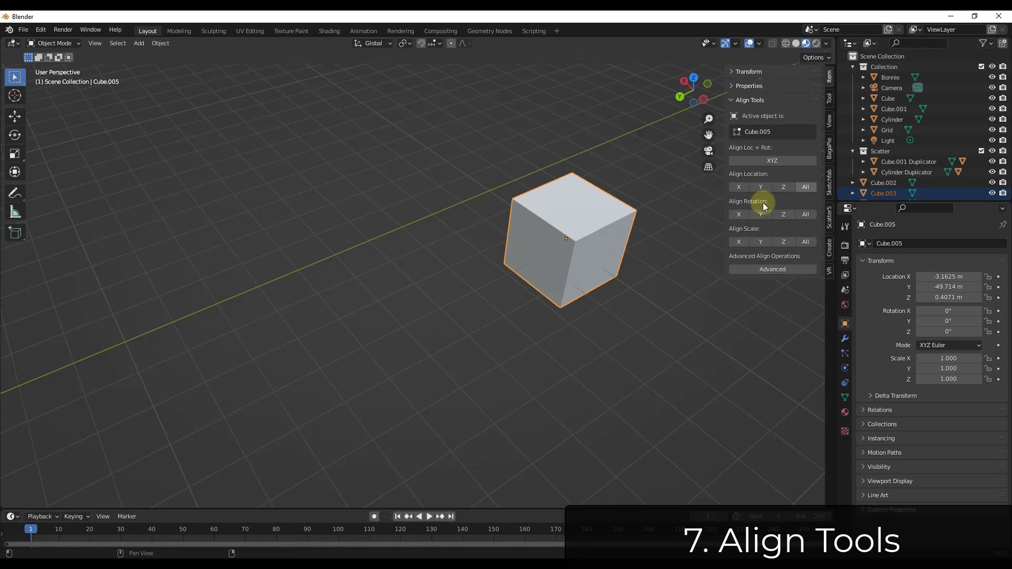
# Undo the all-axes location alignment so the three cubes are separated again
pyautogui.click(574, 238)
pyautogui.hotkey('ctrl', 'z')
pyautogui.hotkey('ctrl', 'z')
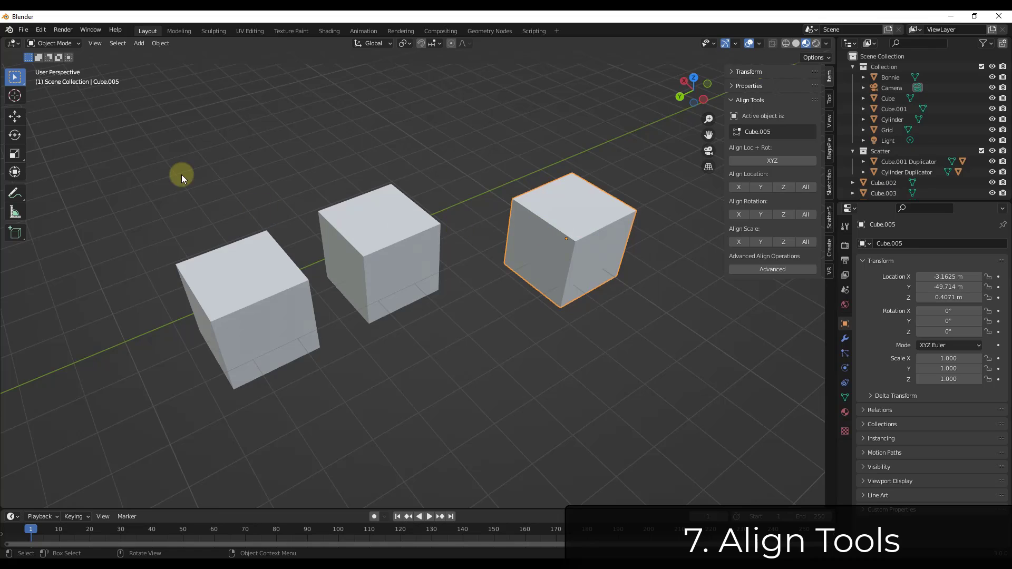
pyautogui.keyDown('shift'); pyautogui.moveTo(179, 160); pyautogui.dragTo(507, 320); pyautogui.keyUp('shift')
pyautogui.moveTo(175, 177); pyautogui.dragTo(442, 289)
pyautogui.keyDown('shift'); pyautogui.click(572, 216); pyautogui.keyUp('shift')
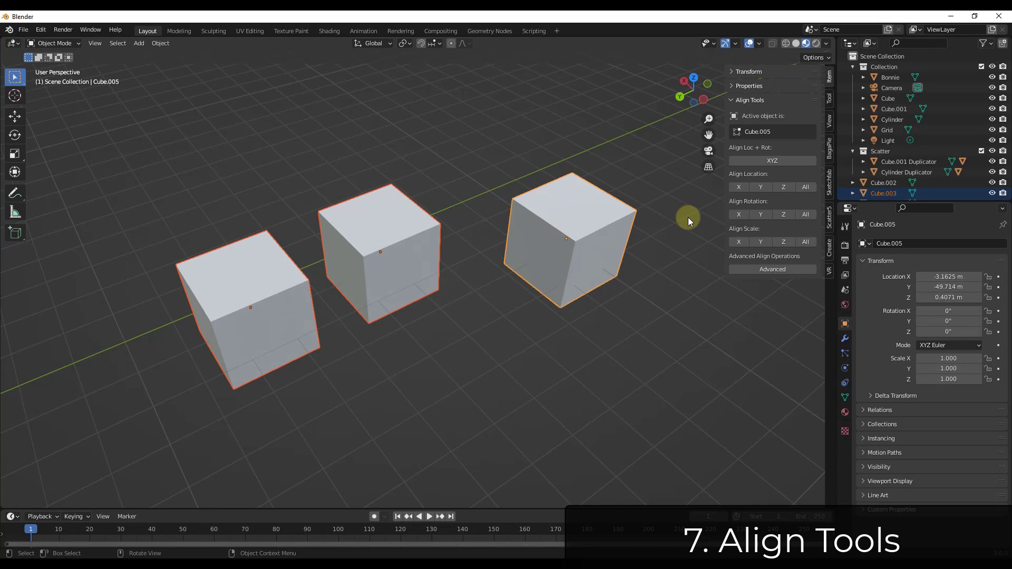
# Rotate Cube.005 by about 21.4° around the global X axis
pyautogui.click(612, 214)
pyautogui.press('r')
pyautogui.press('x')
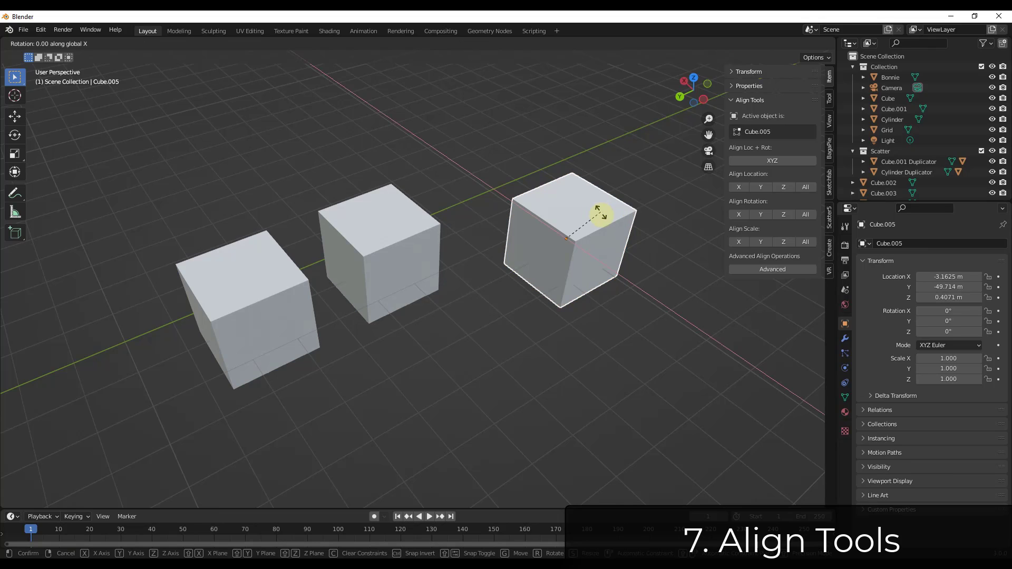
pyautogui.click(567, 241)
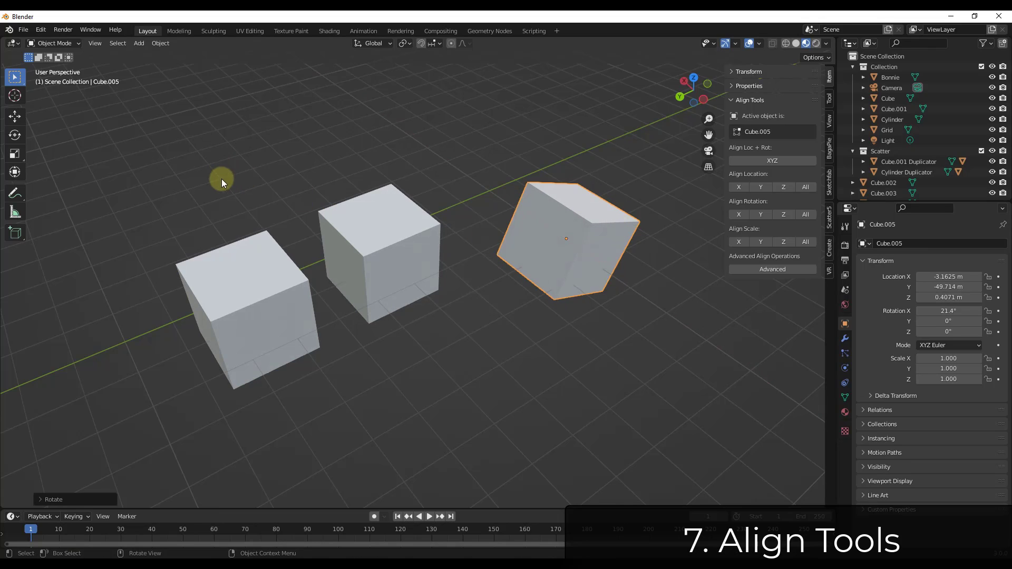
# Align the X rotation and X location of the other two cubes to Cube.005 with Align Tools
pyautogui.keyDown('shift'); pyautogui.moveTo(222, 179); pyautogui.dragTo(424, 343); pyautogui.keyUp('shift')
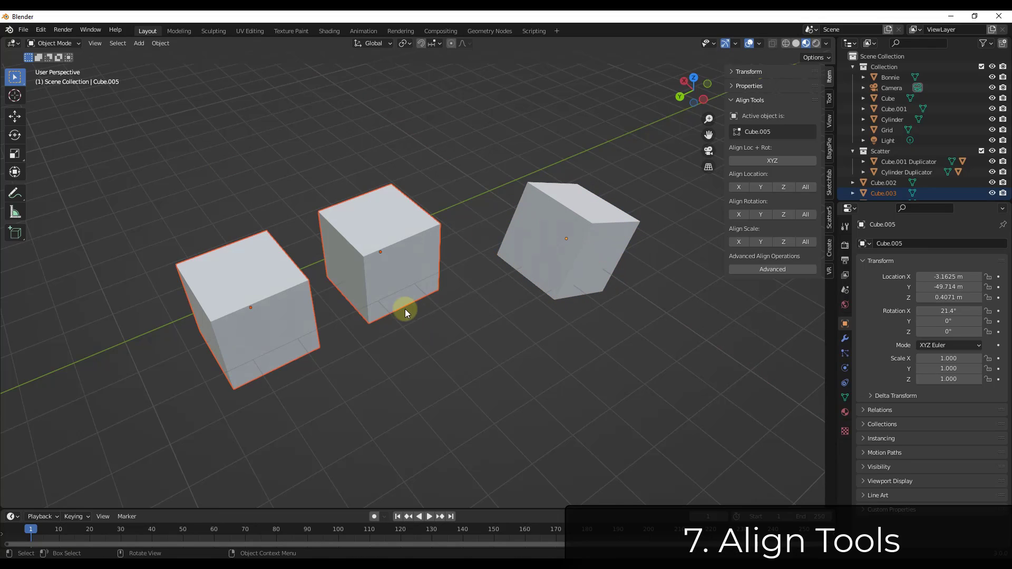
pyautogui.click(739, 214)
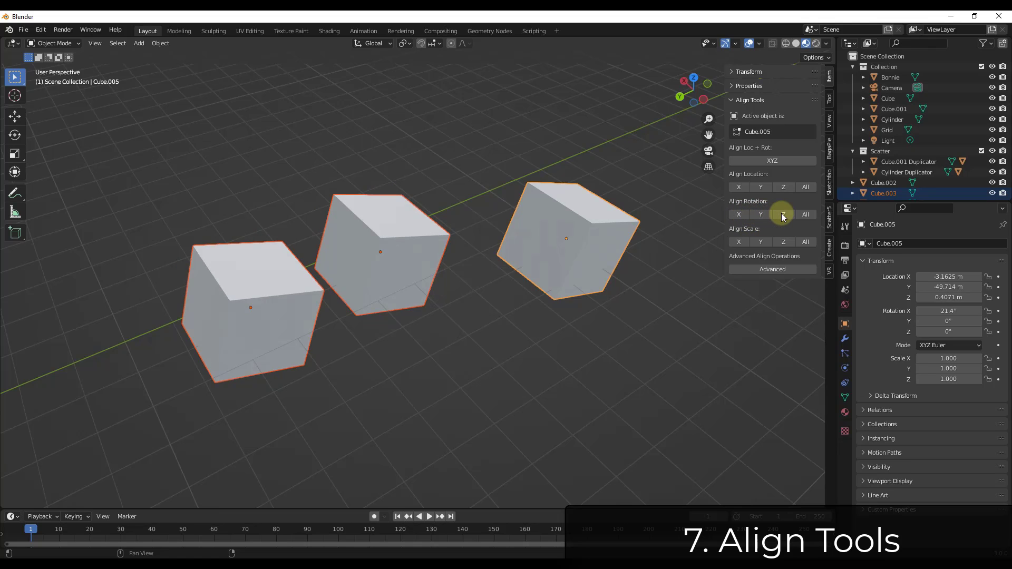
pyautogui.click(739, 187)
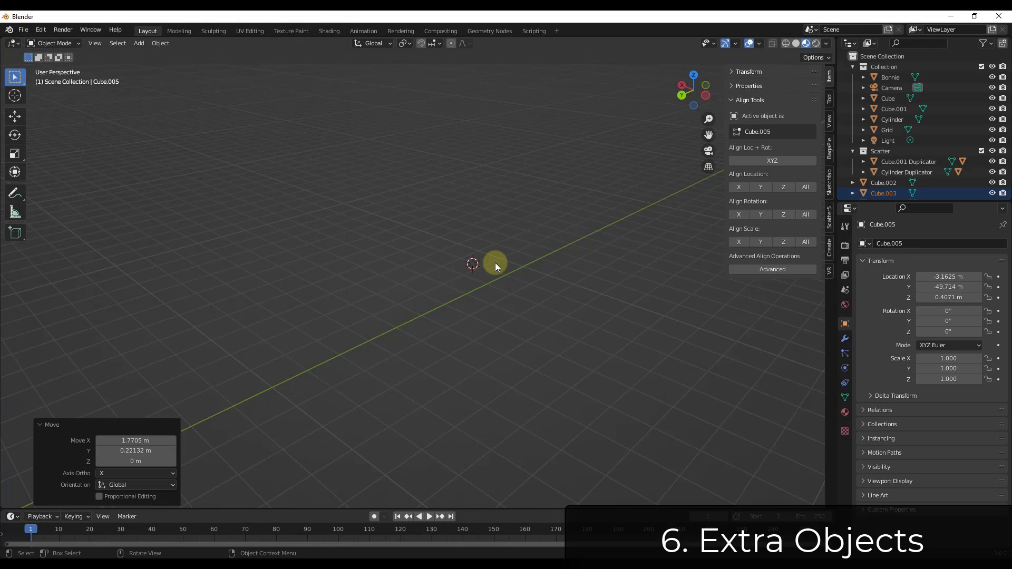
# Add a Rock Generator mesh, trying the number of rocks at 2 and returning it to 1
pyautogui.hotkey('shift', 'a')
pyautogui.moveTo(495, 263)
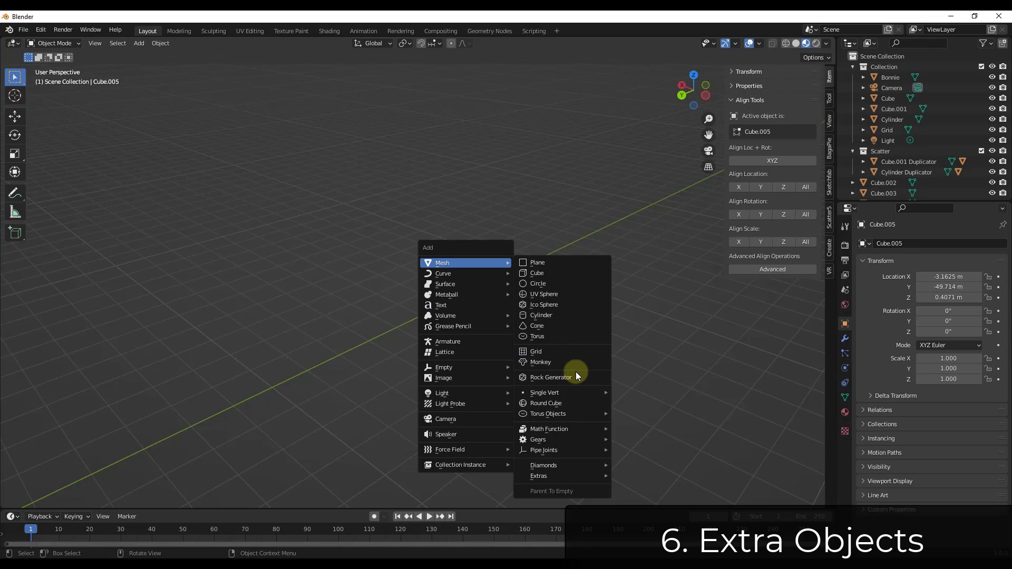
pyautogui.moveTo(578, 391)
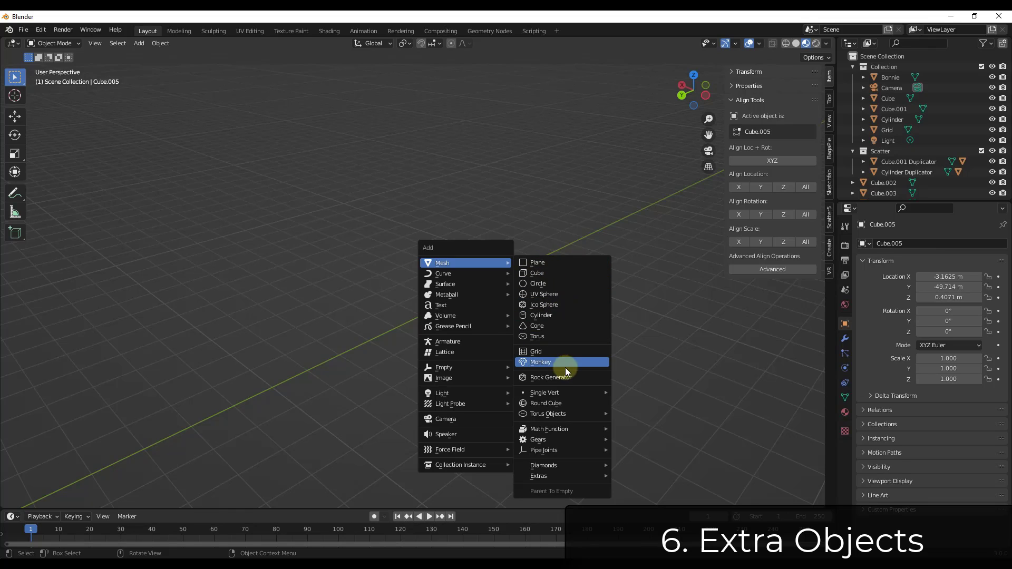
pyautogui.click(567, 377)
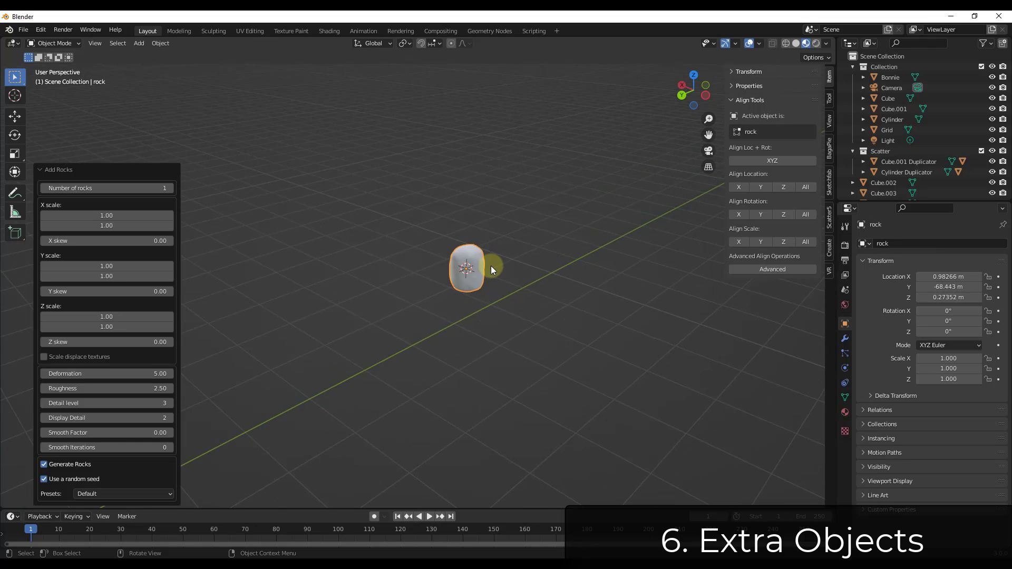
pyautogui.moveTo(131, 190); pyautogui.dragTo(138, 188)
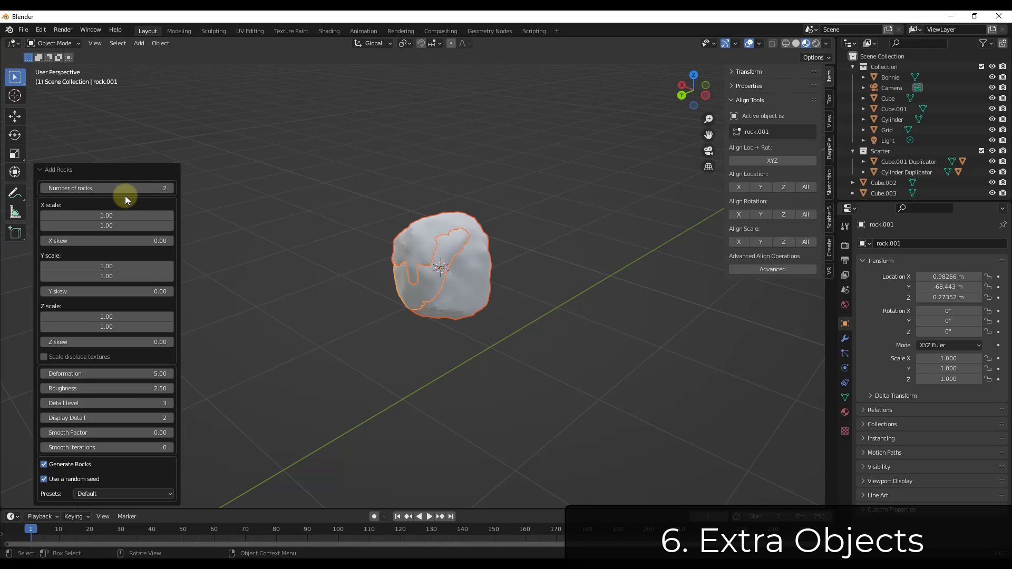
pyautogui.moveTo(130, 189); pyautogui.dragTo(124, 189)
# Place the 3D cursor beside the rock and add a Twisted Torus with a major radius of about 1.06
pyautogui.moveTo(463, 273); pyautogui.dragTo(498, 259)
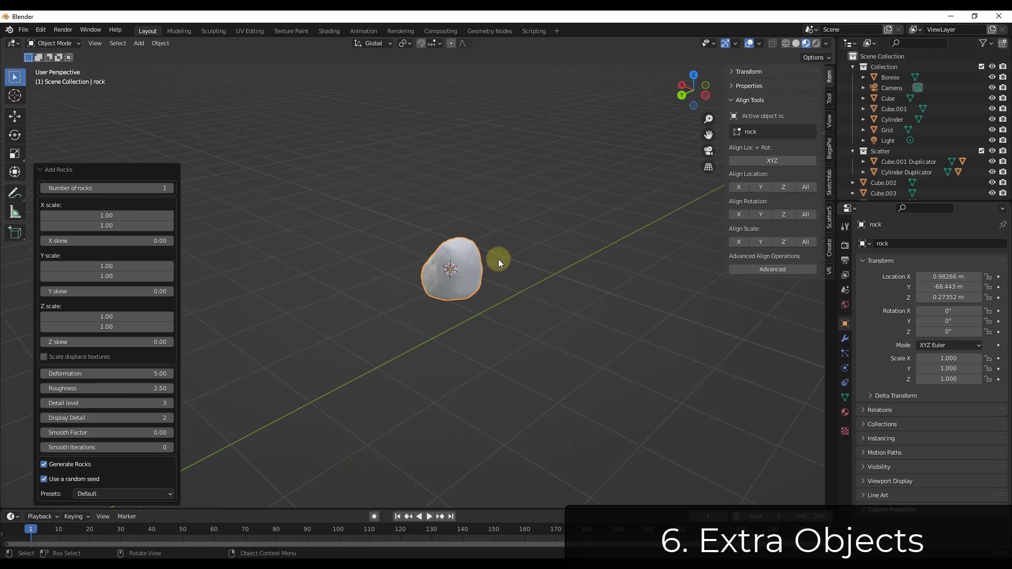
pyautogui.hotkey('shift', 'a')
pyautogui.moveTo(644, 378)
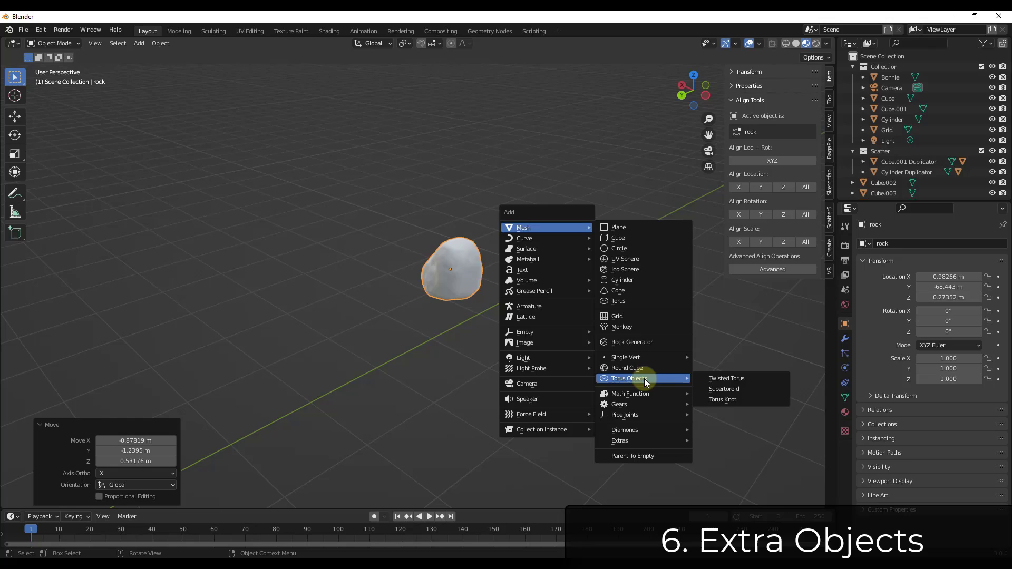
pyautogui.click(737, 379)
pyautogui.press('KP_Decimal')
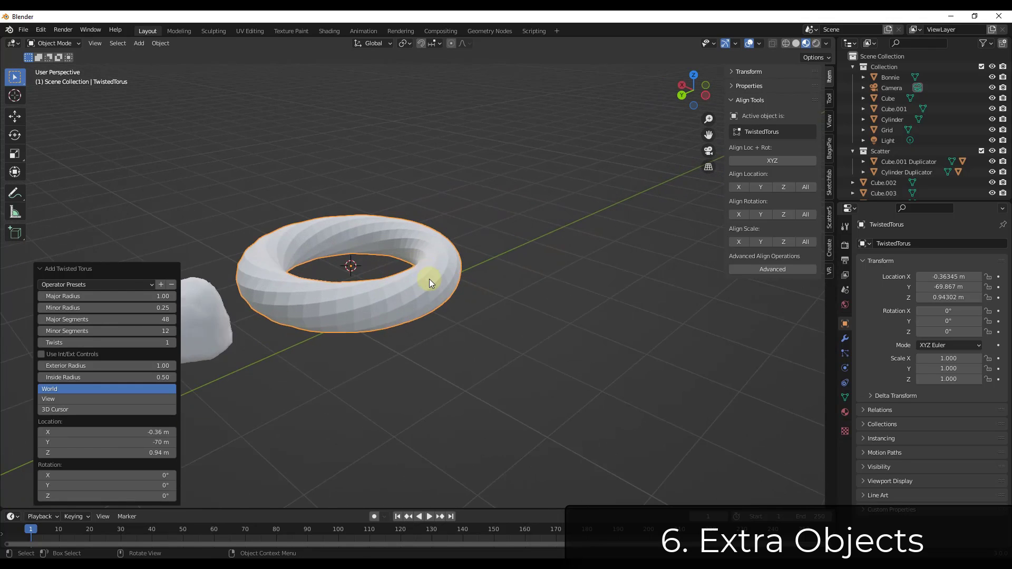
pyautogui.moveTo(91, 297); pyautogui.dragTo(162, 296)
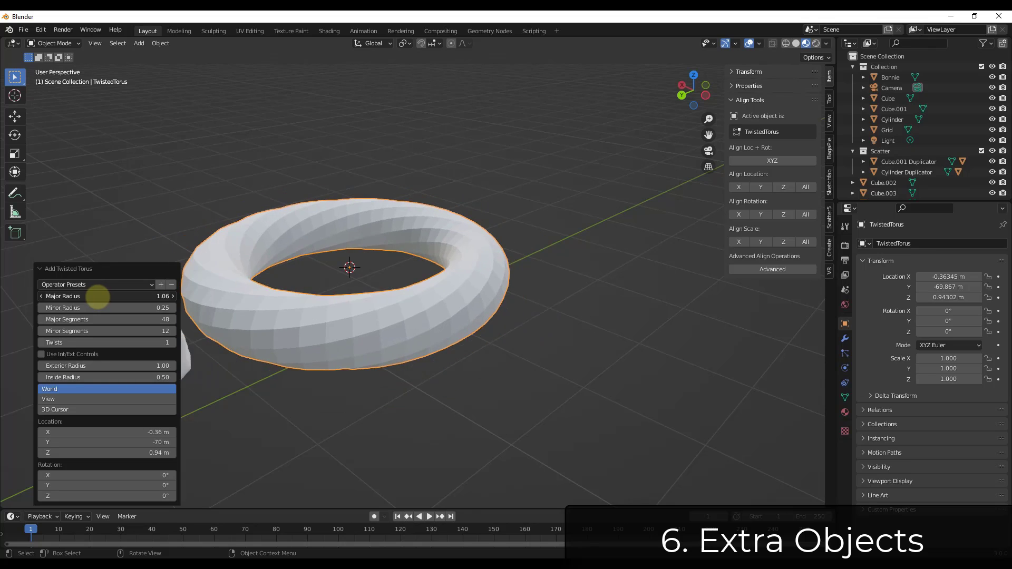
# Place the 3D cursor beyond the torus and add a masonry wall with Wall Factory
pyautogui.scroll(-3, 483, 253)
pyautogui.keyDown('shift'); pyautogui.moveTo(520, 226); pyautogui.dragTo(537, 207, button='right'); pyautogui.keyUp('shift')
pyautogui.hotkey('shift', 'a')
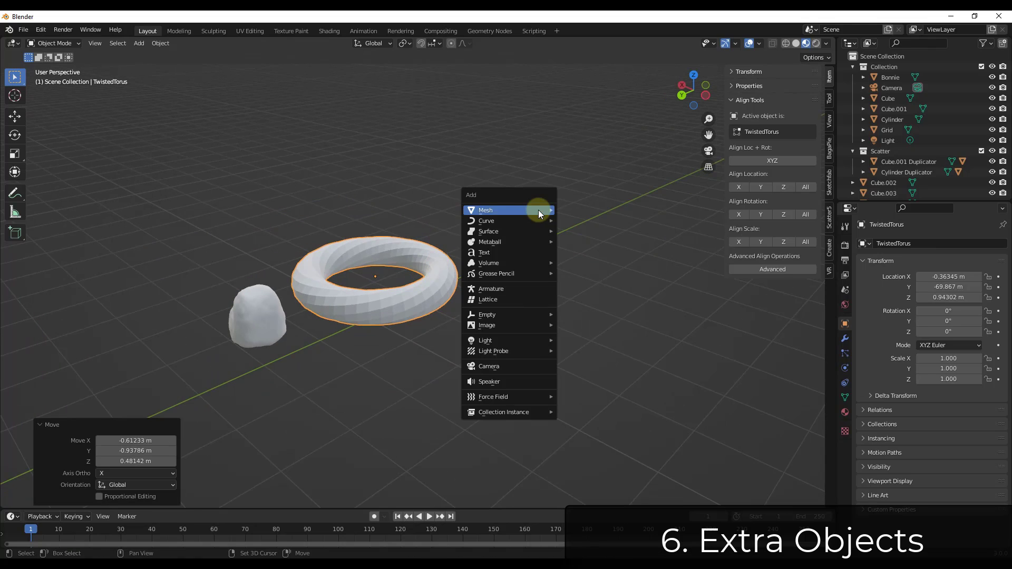
pyautogui.moveTo(592, 420)
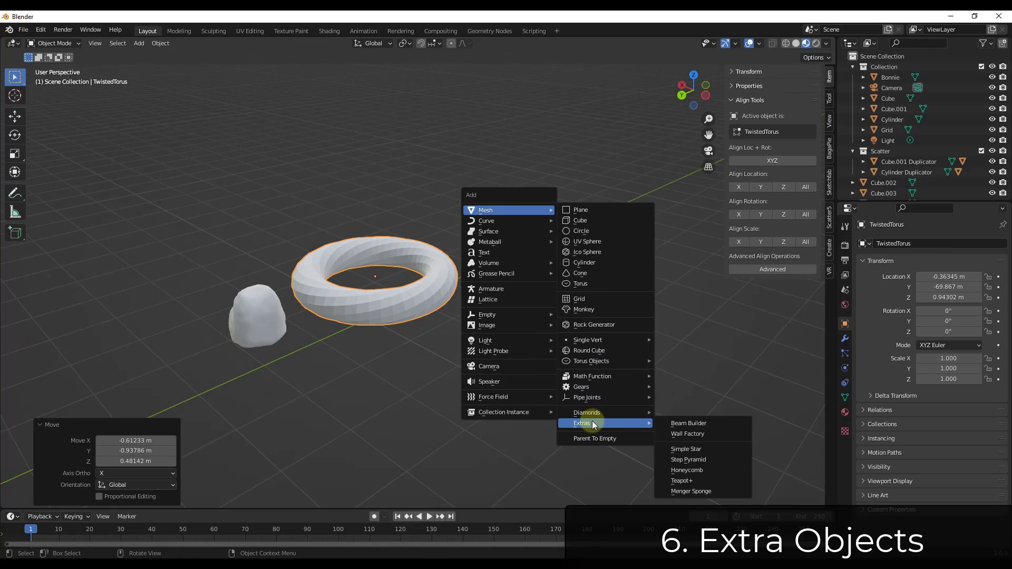
pyautogui.click(700, 432)
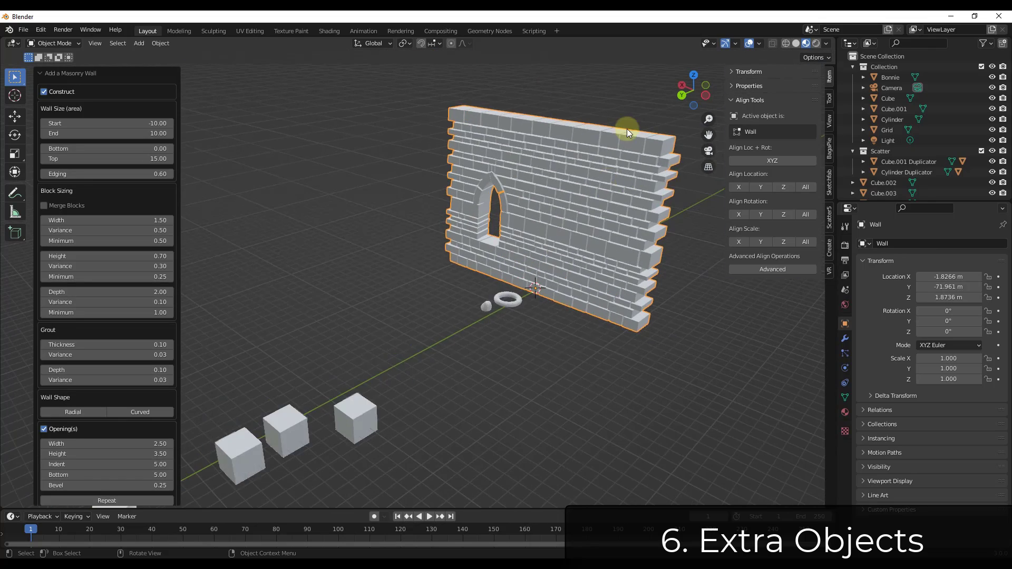
# Adjust the start and end extents of the masonry wall and inspect it from another angle
pyautogui.scroll(3, 628, 128)
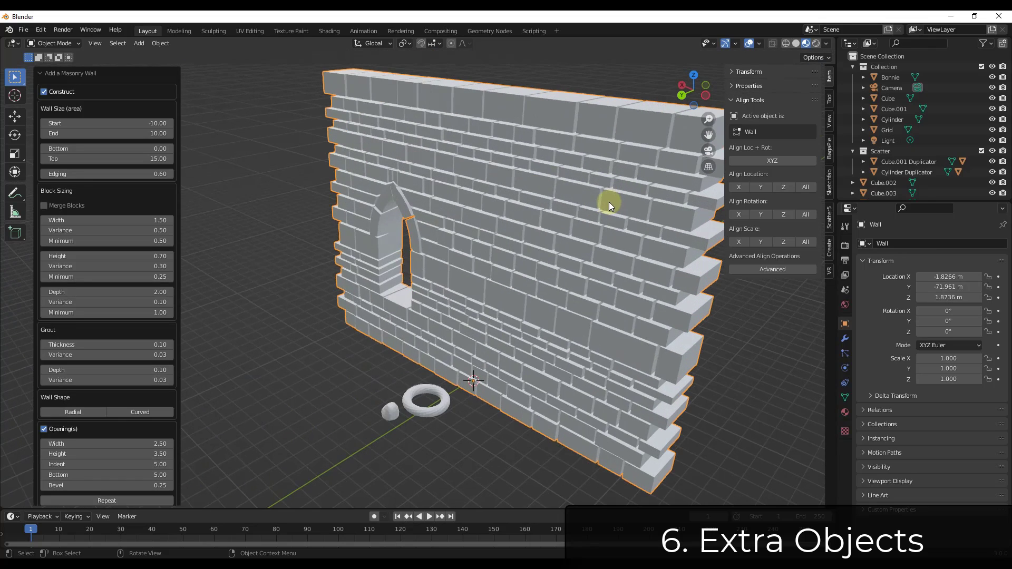
pyautogui.moveTo(120, 122); pyautogui.dragTo(112, 124)
pyautogui.click(120, 138)
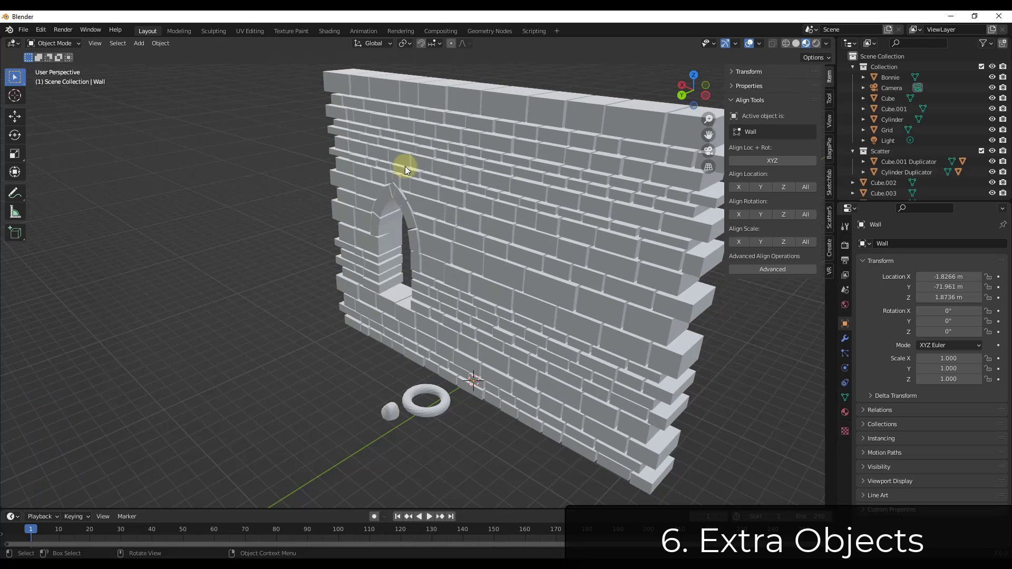
pyautogui.moveTo(481, 208); pyautogui.dragTo(510, 208, button='middle')
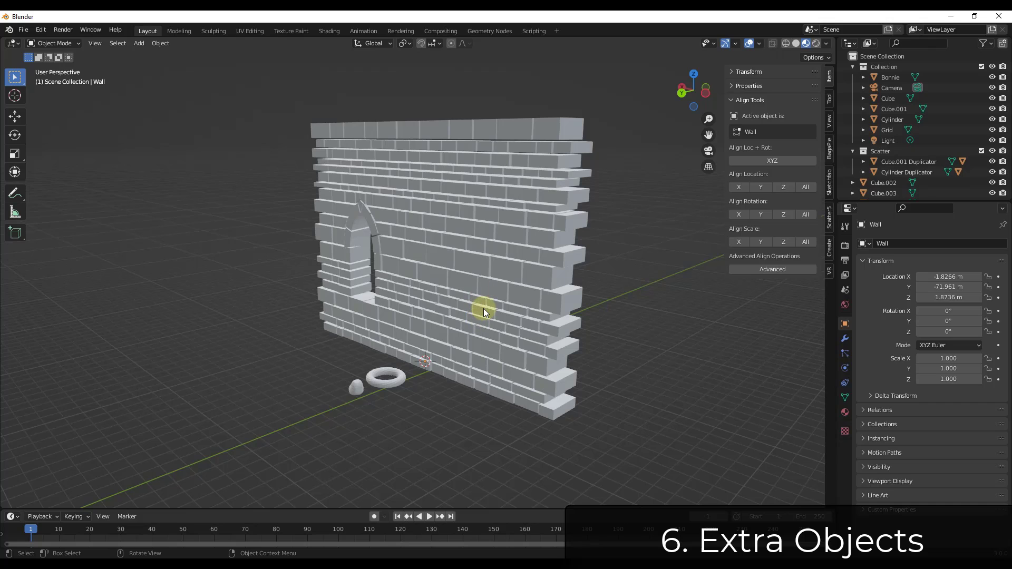
# Import The CG Essentials Example Floor Plan For Download.jpg as an image plane in the empty area beyond the wall
pyautogui.scroll(-3, 482, 308)
pyautogui.moveTo(483, 308)
pyautogui.mouseDown(button='middle')
pyautogui.moveTo(510, 302)
pyautogui.moveTo(485, 298)
pyautogui.moveTo(493, 293)
pyautogui.mouseUp(button='middle')
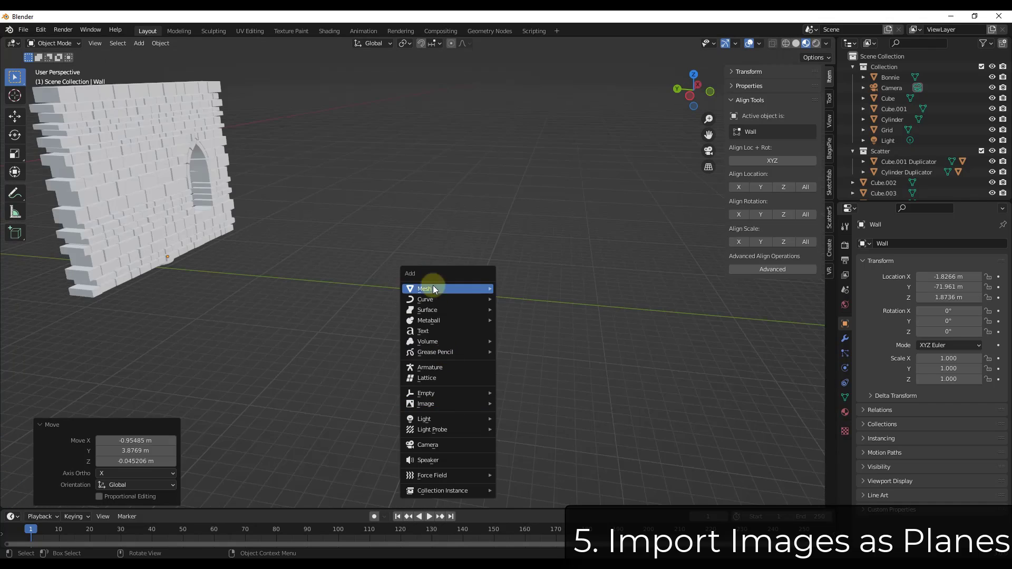
pyautogui.moveTo(437, 403)
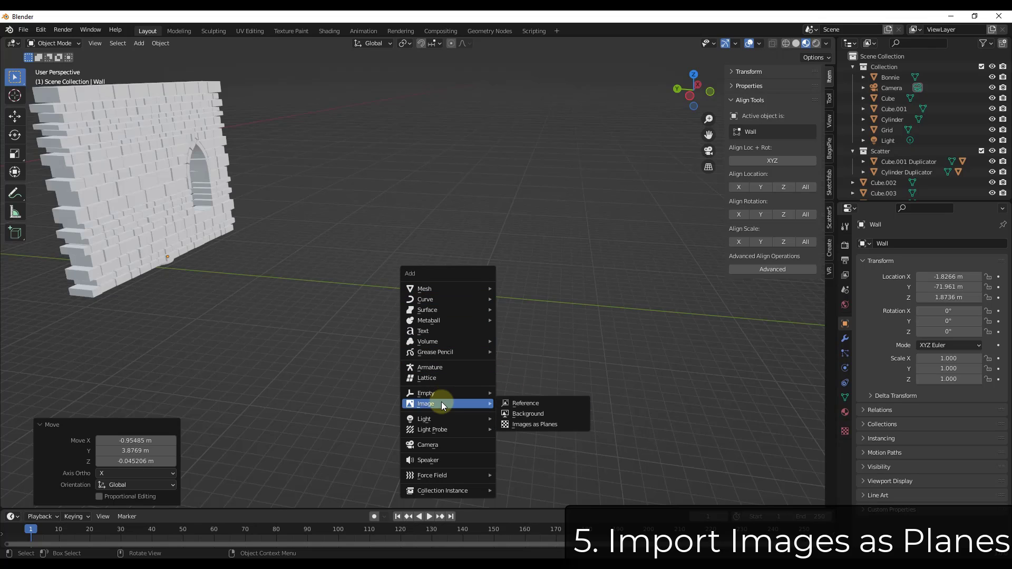
pyautogui.click(530, 425)
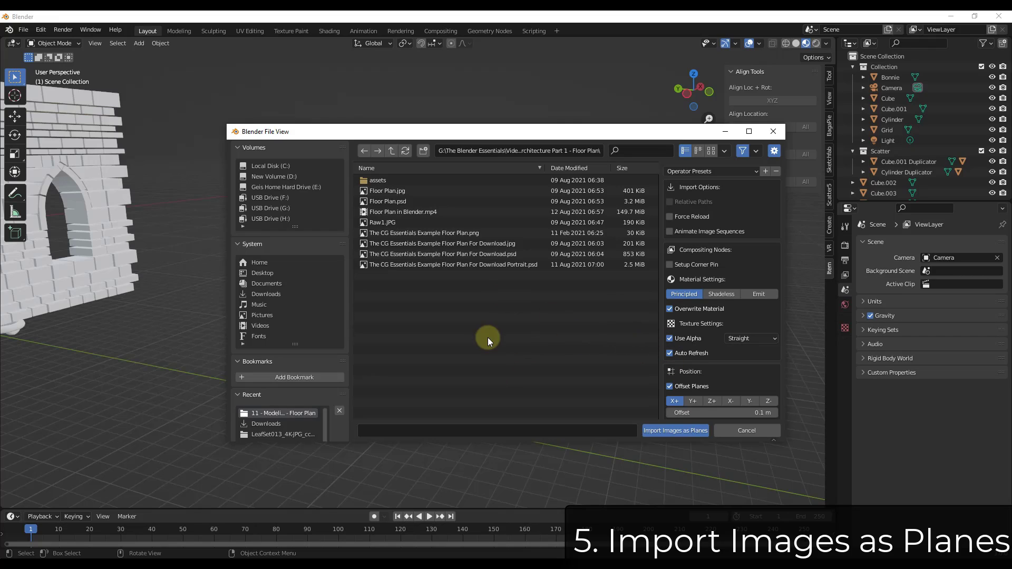
pyautogui.doubleClick(462, 245)
pyautogui.scroll(10, 428, 403)
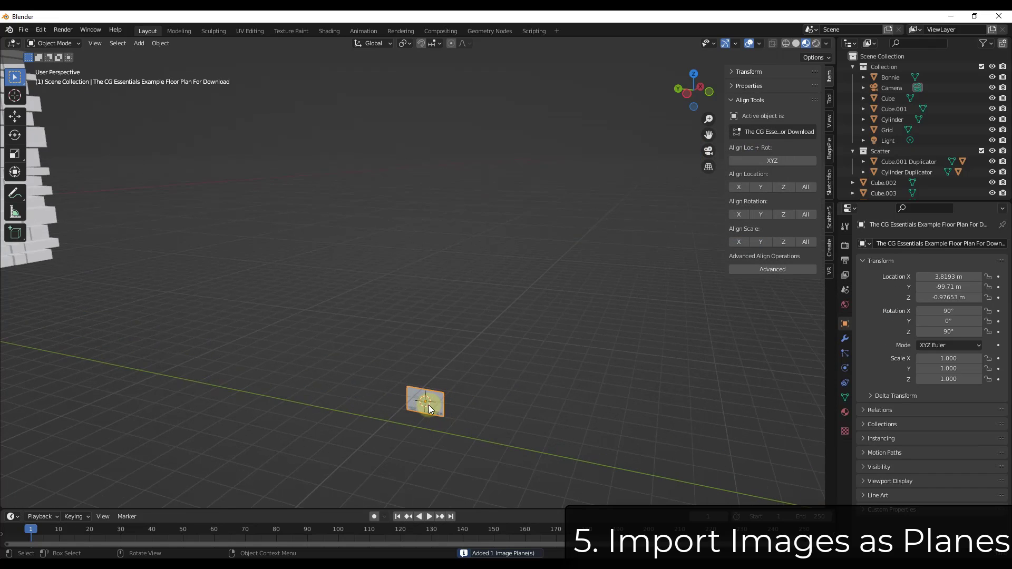
# Move the floor plan image plane about -2.19 m along the X axis
pyautogui.scroll(4, 428, 401)
pyautogui.scroll(-7, 438, 390)
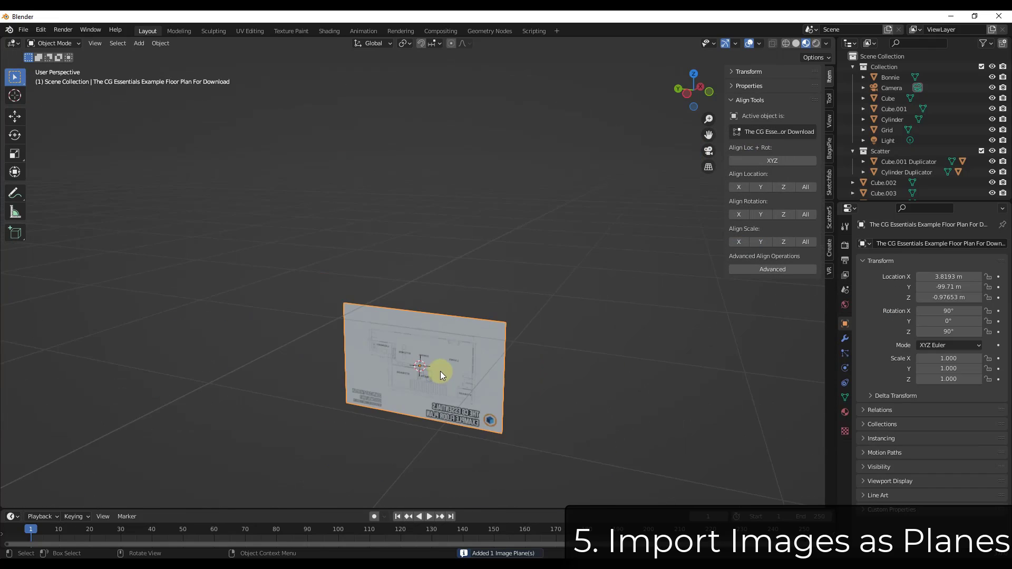
pyautogui.press('g')
pyautogui.press('y')
pyautogui.press('x')
pyautogui.click(368, 375)
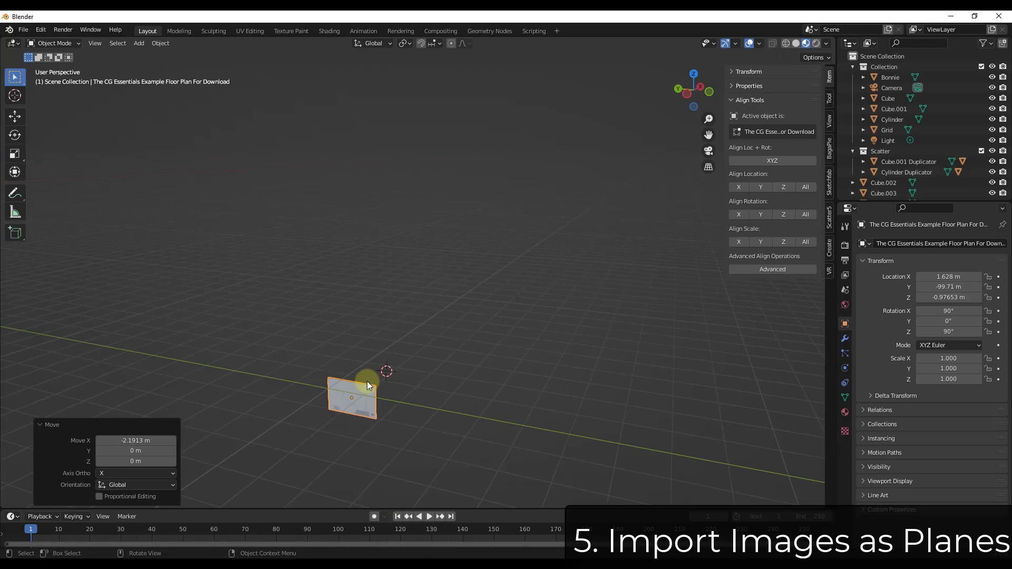
pyautogui.scroll(5, 418, 309)
pyautogui.scroll(-5, 460, 282)
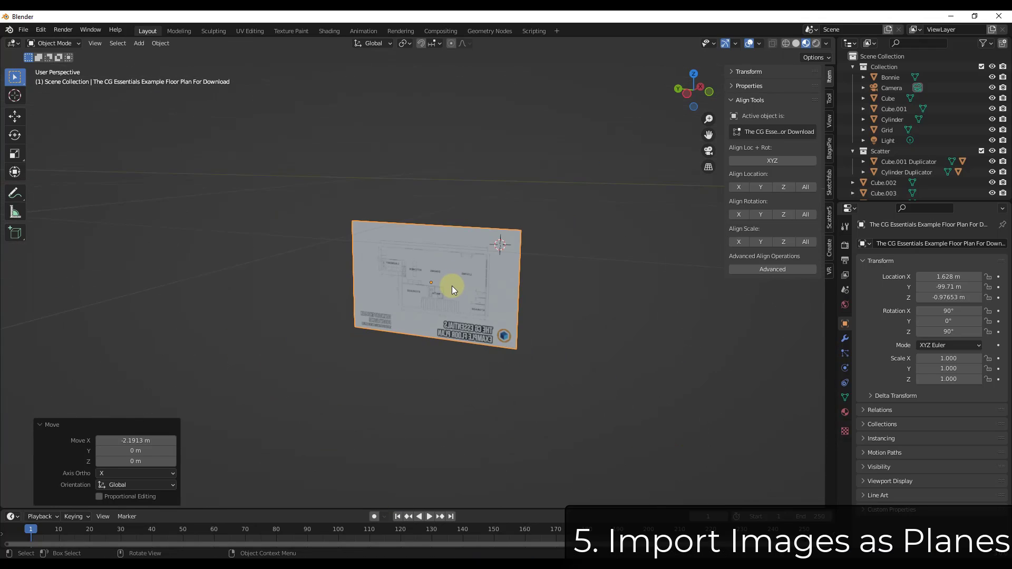
# Lay the floor plan plane flat and face up by rotating it about Z and by 90° about Y
pyautogui.write('rz90')
pyautogui.press('Return')
pyautogui.click(124, 461)
pyautogui.write('8')
pyautogui.press('Escape')
pyautogui.write('ry90')
pyautogui.press('Return')
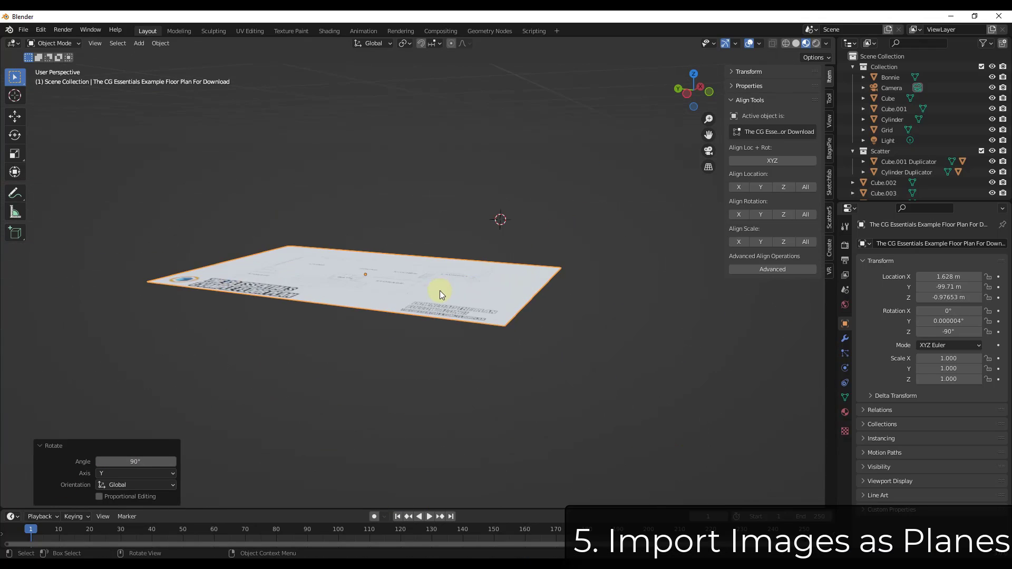
# Scale the floor plan plane up uniformly to about 4.697 times its size
pyautogui.press('s')
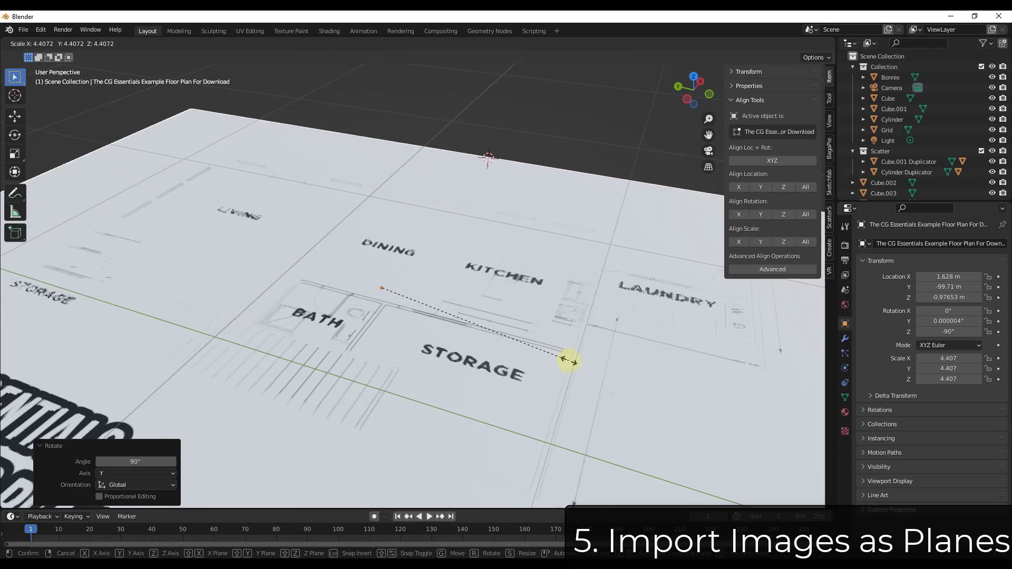
pyautogui.click(571, 322)
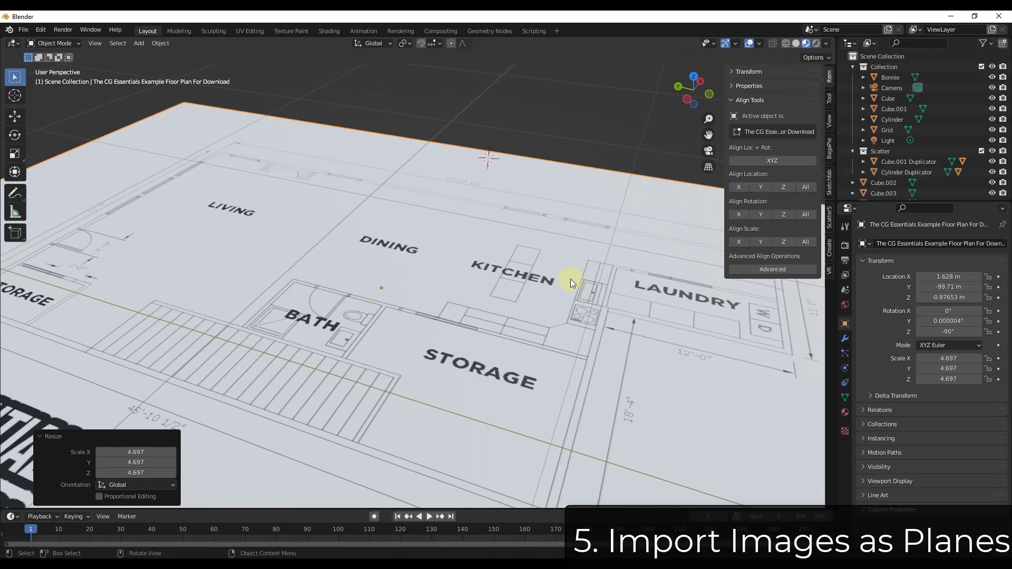
pyautogui.scroll(-2, 585, 306)
pyautogui.scroll(2, 596, 343)
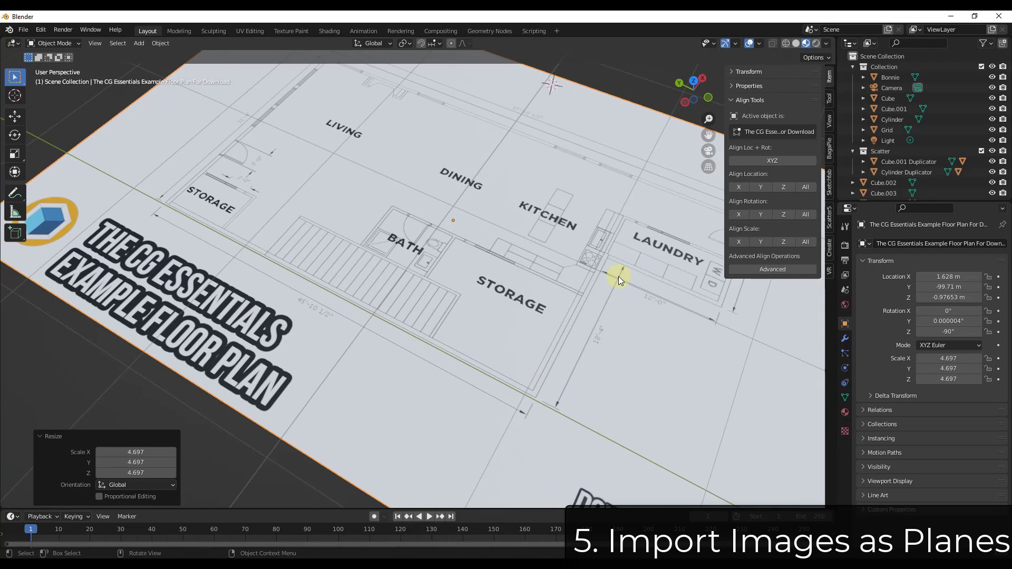
# Raise the floor plan plane about 2.04 m along the Z axis
pyautogui.scroll(-2, 523, 315)
pyautogui.press('g')
pyautogui.press('z')
pyautogui.click(479, 384)
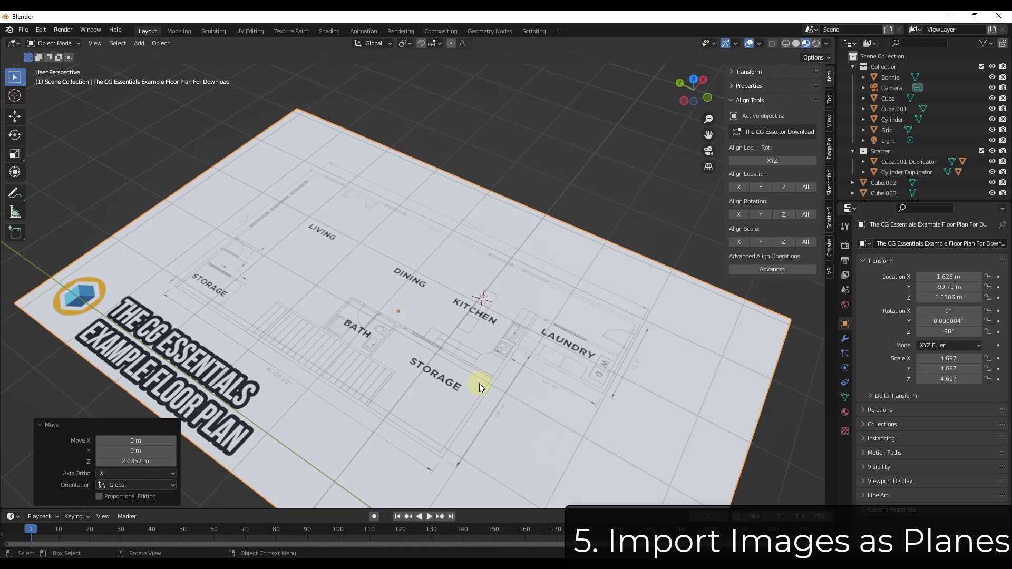
pyautogui.scroll(-2, 479, 383)
pyautogui.scroll(3, 488, 350)
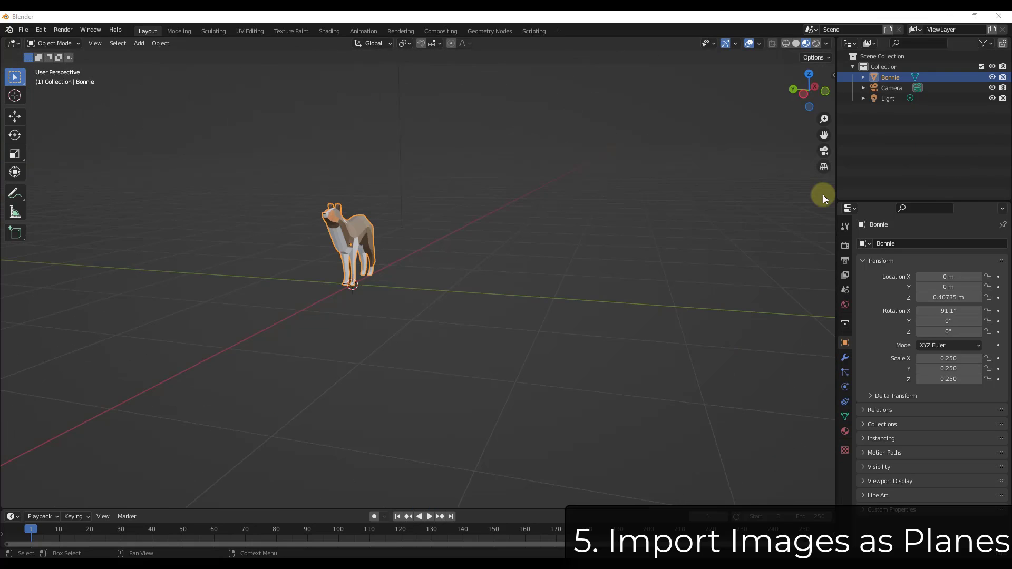
# Add an ANT Landscape mesh at the origin of the scene with the Bonnie figure
pyautogui.click(39, 30)
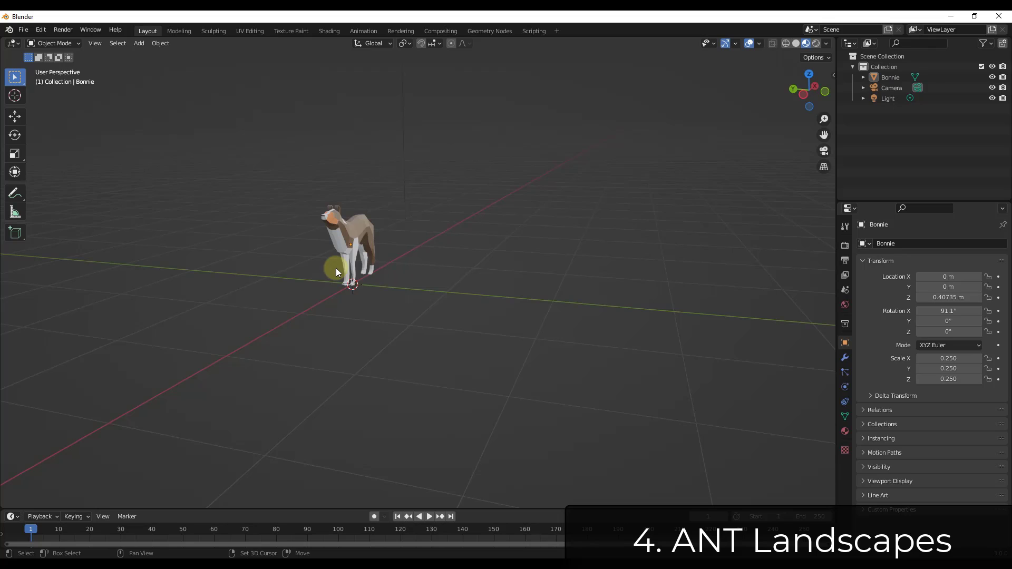
pyautogui.hotkey('shift', 'a')
pyautogui.moveTo(321, 154)
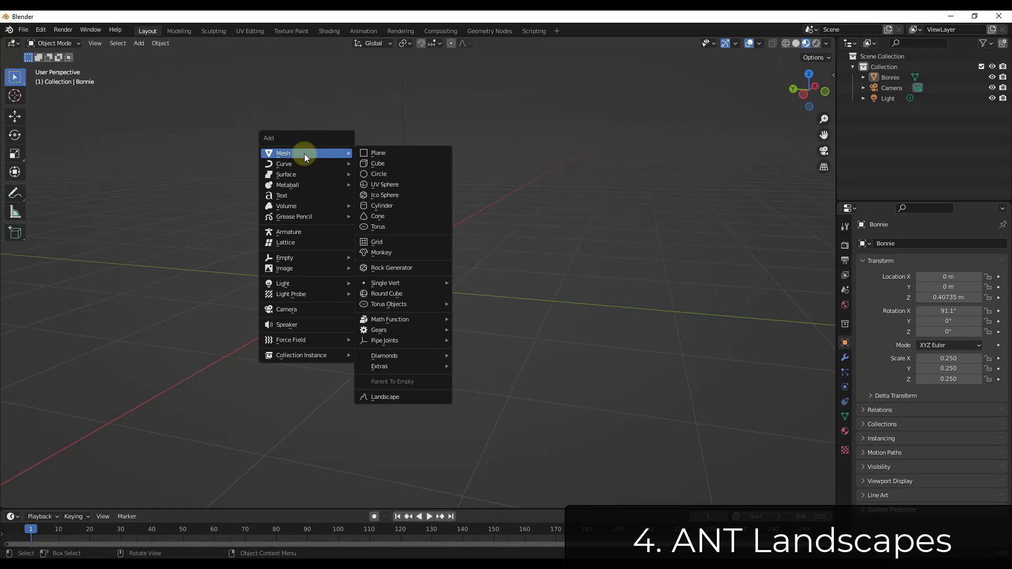
pyautogui.click(389, 396)
pyautogui.scroll(5, 303, 274)
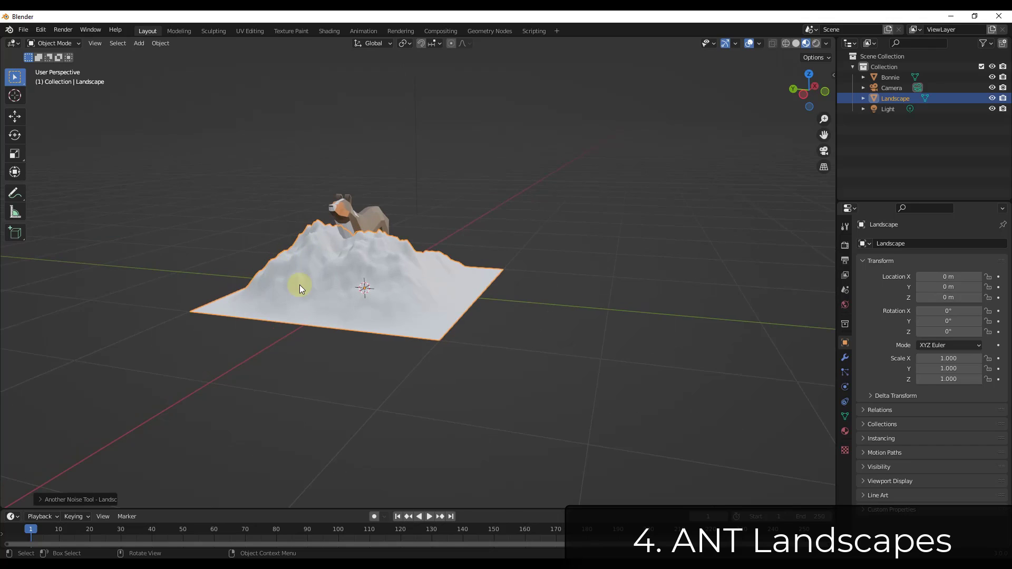
# Expand the settings of the new landscape and apply the canyon preset to it
pyautogui.scroll(-1, 338, 259)
pyautogui.scroll(-3, 311, 258)
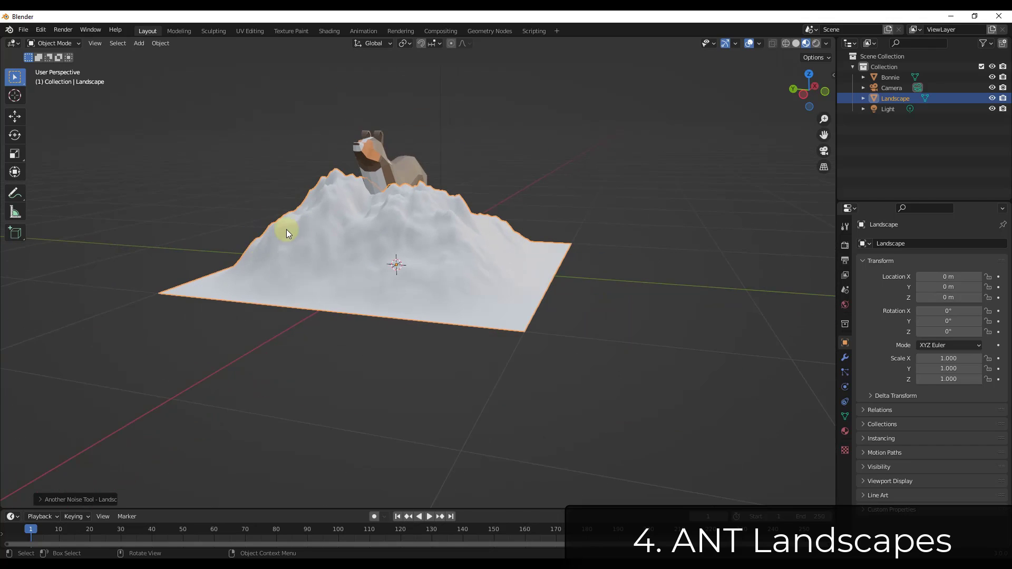
pyautogui.click(74, 499)
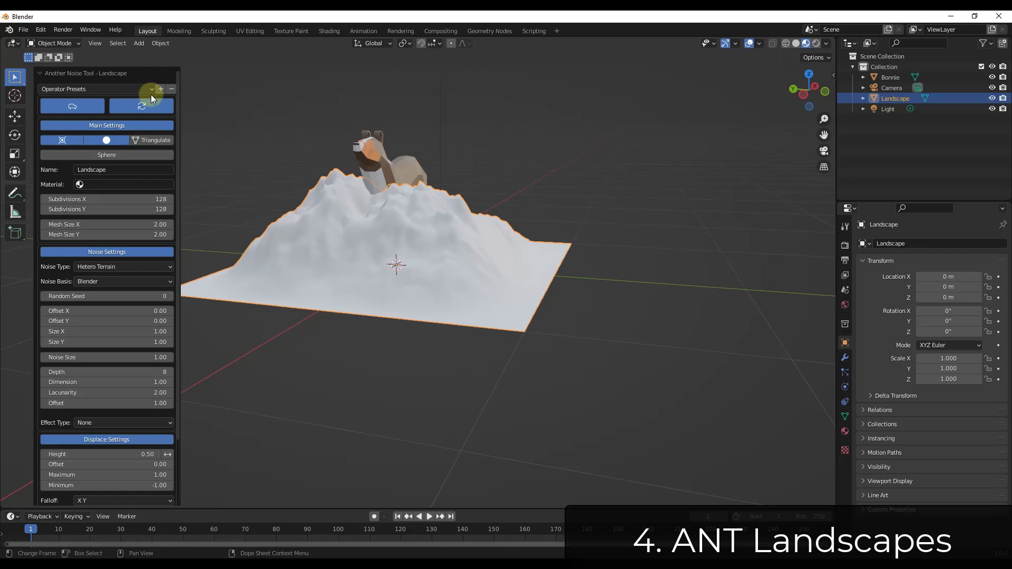
pyautogui.click(102, 87)
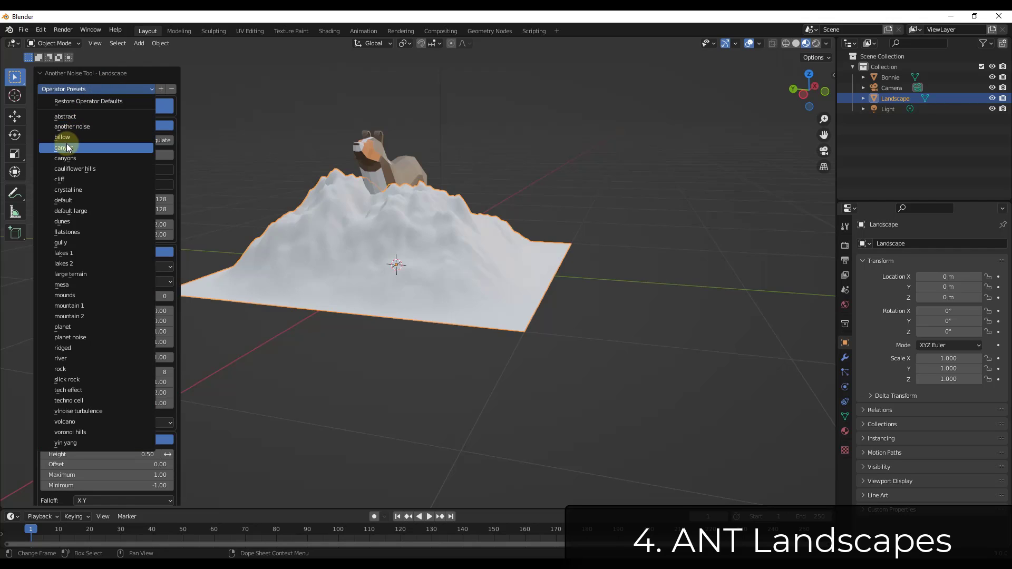
pyautogui.press('Return')
pyautogui.moveTo(509, 228); pyautogui.dragTo(473, 231, button='middle')
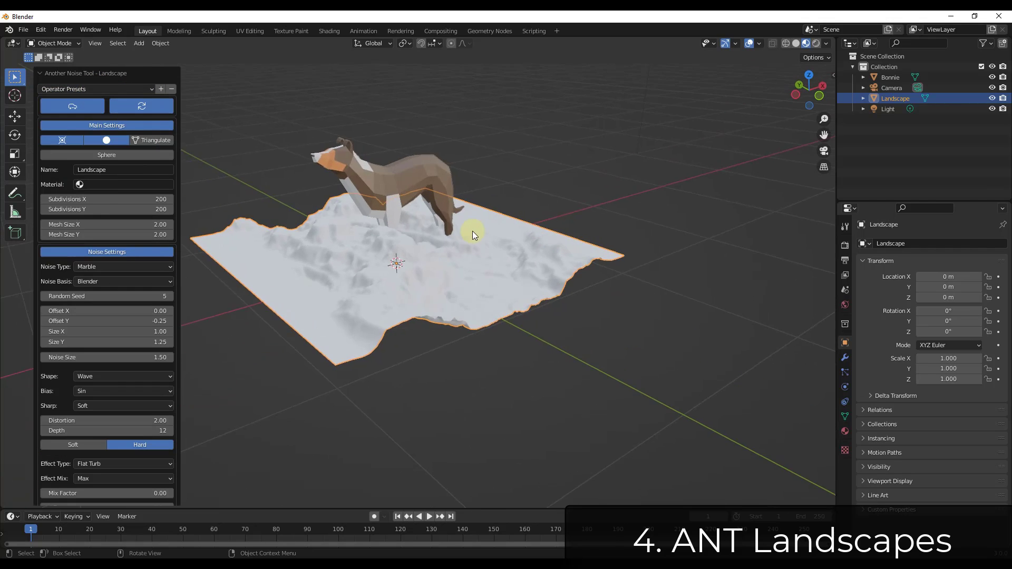
pyautogui.scroll(4, 472, 231)
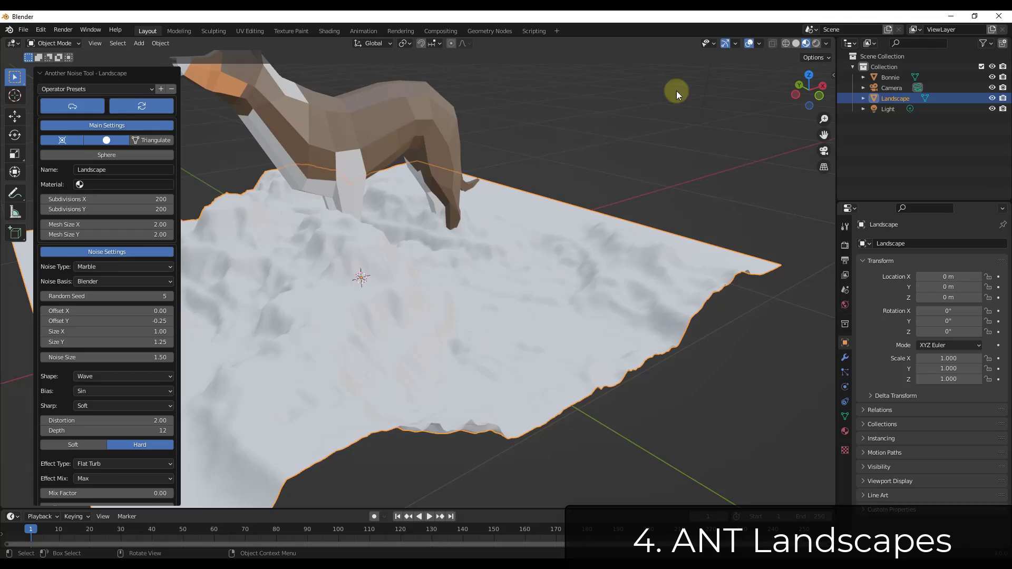
# Turn on the wireframe overlay to show the mesh edges of the landscape and the Bonnie figure
pyautogui.click(758, 43)
pyautogui.click(694, 235)
pyautogui.scroll(-4, 473, 264)
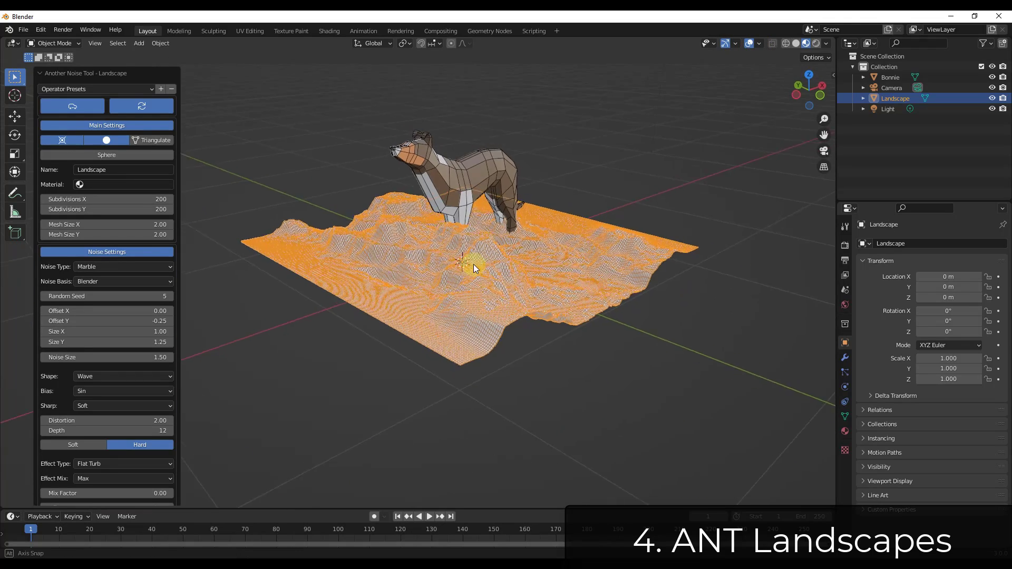
pyautogui.moveTo(473, 264); pyautogui.dragTo(514, 232, button='middle')
pyautogui.scroll(-3, 515, 232)
# Try the dunes preset on the landscape and replace it with the lakes 2 preset
pyautogui.click(81, 89)
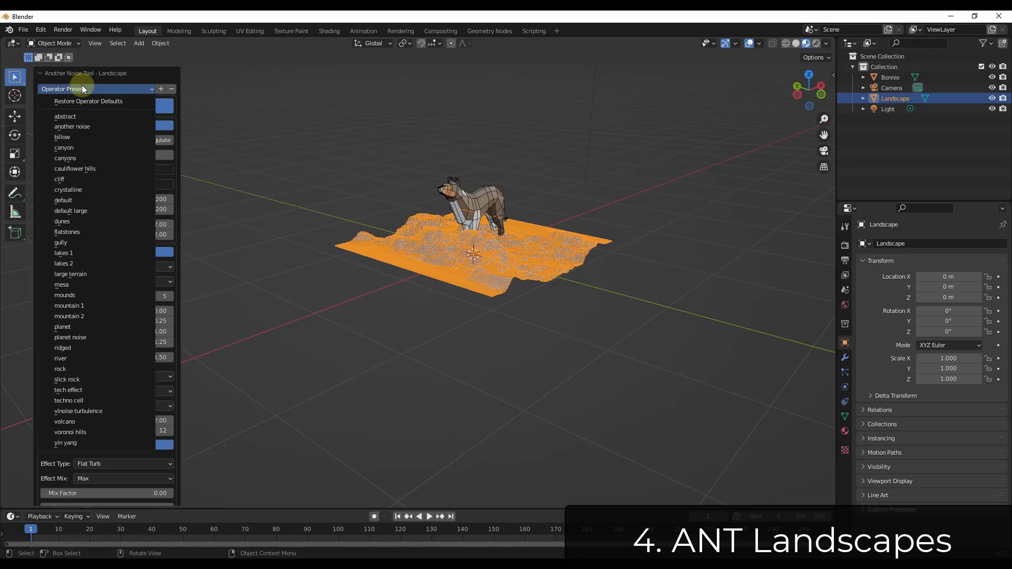
pyautogui.click(71, 222)
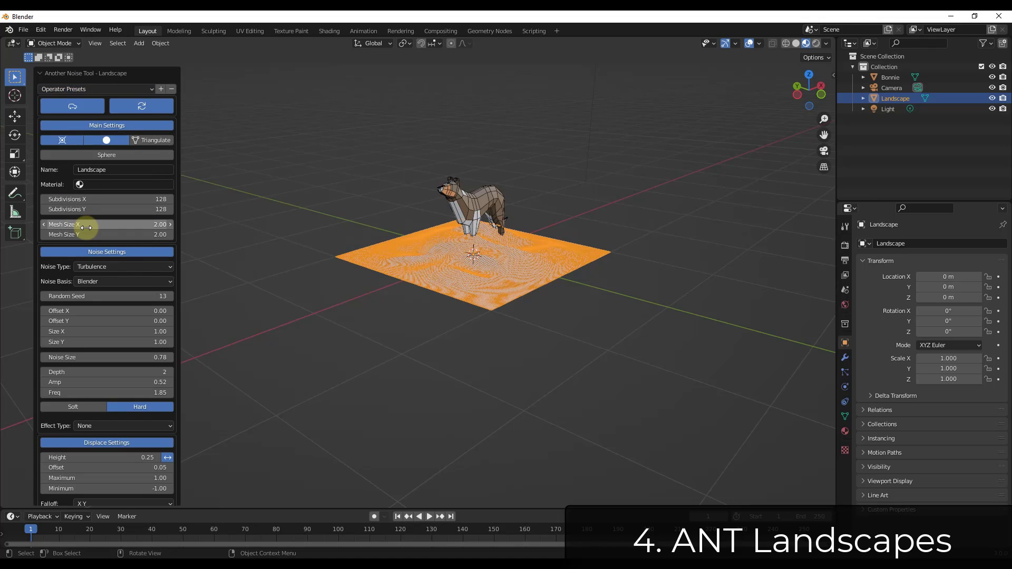
pyautogui.click(82, 89)
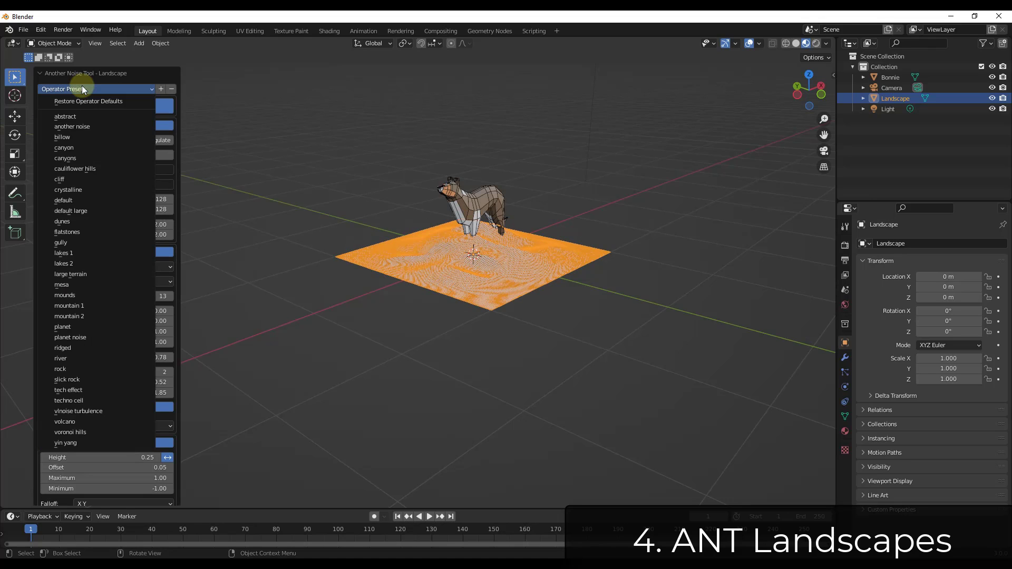
pyautogui.click(81, 262)
pyautogui.scroll(5, 511, 253)
pyautogui.scroll(-5, 508, 255)
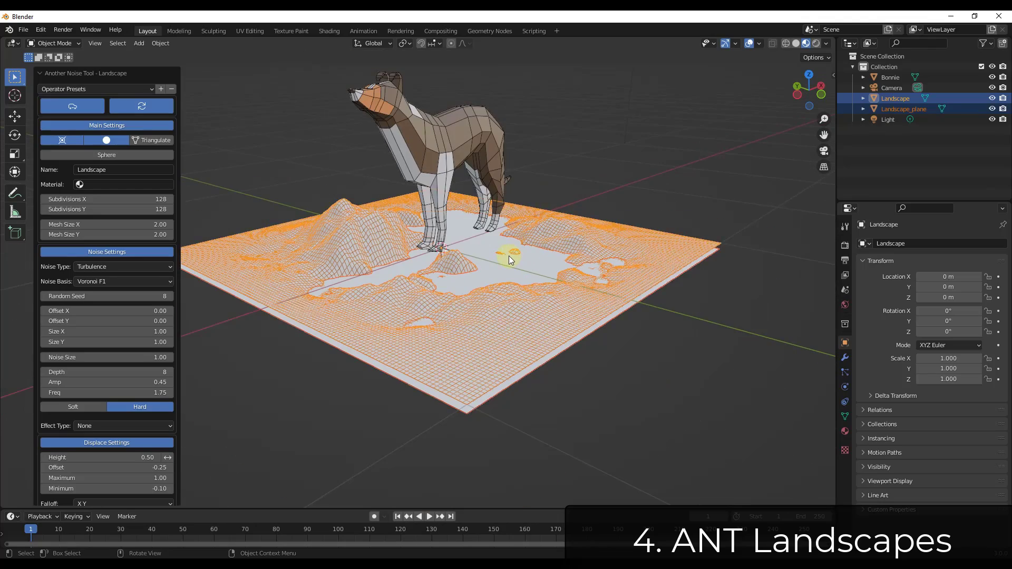
pyautogui.moveTo(508, 256); pyautogui.dragTo(451, 264, button='middle')
pyautogui.scroll(5, 501, 265)
pyautogui.scroll(1, 548, 265)
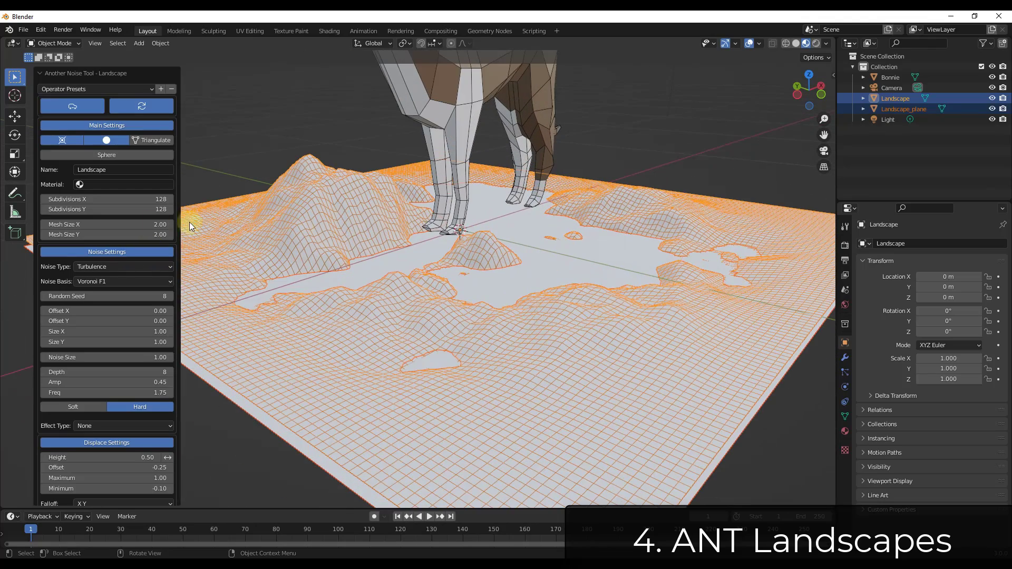
# Set the landscape's mesh size to 10 in X and Y, its noise size to 1.93 and its height to 0.41
pyautogui.click(120, 227)
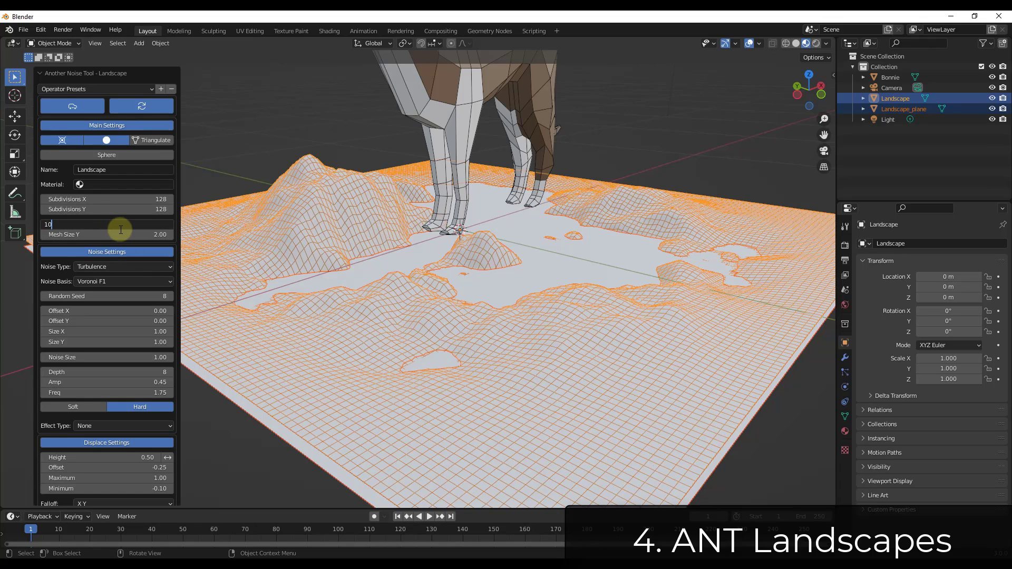
pyautogui.write('10')
pyautogui.press('Tab')
pyautogui.press('Return')
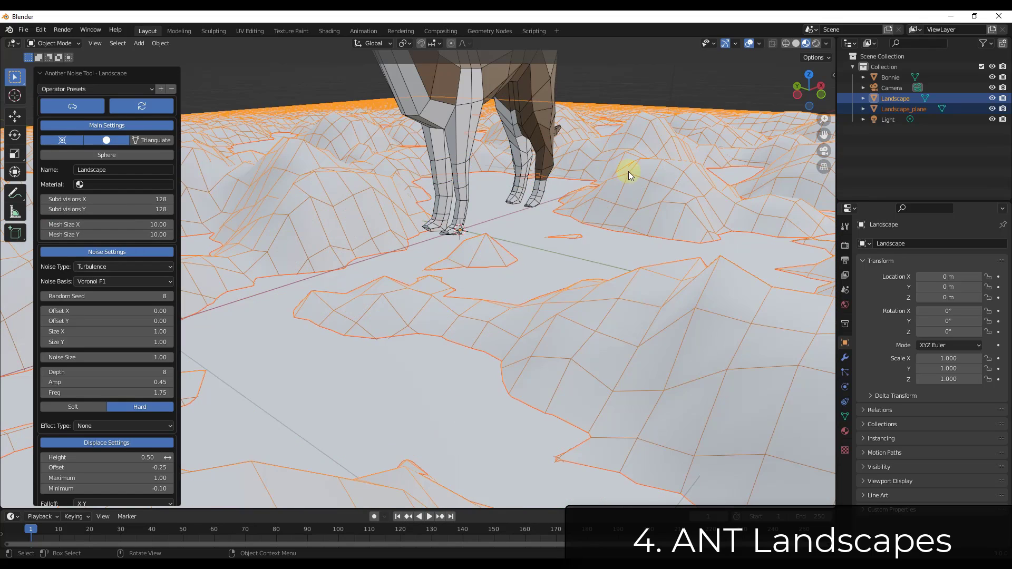
pyautogui.scroll(-6, 535, 214)
pyautogui.moveTo(616, 213); pyautogui.dragTo(564, 219, button='middle')
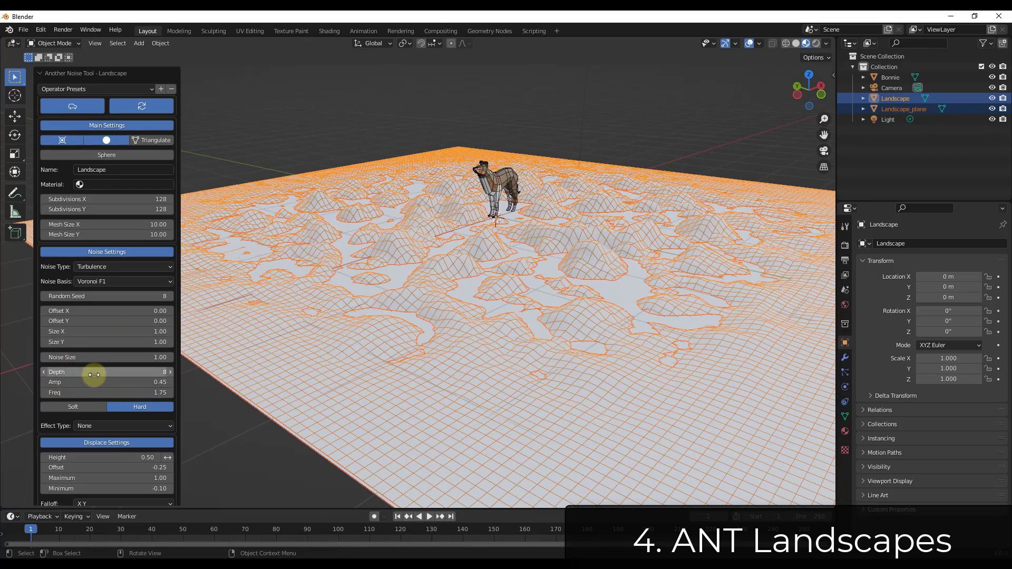
pyautogui.moveTo(91, 357); pyautogui.dragTo(105, 361)
pyautogui.moveTo(106, 458)
pyautogui.mouseDown()
pyautogui.moveTo(129, 458)
pyautogui.moveTo(95, 460)
pyautogui.mouseUp()
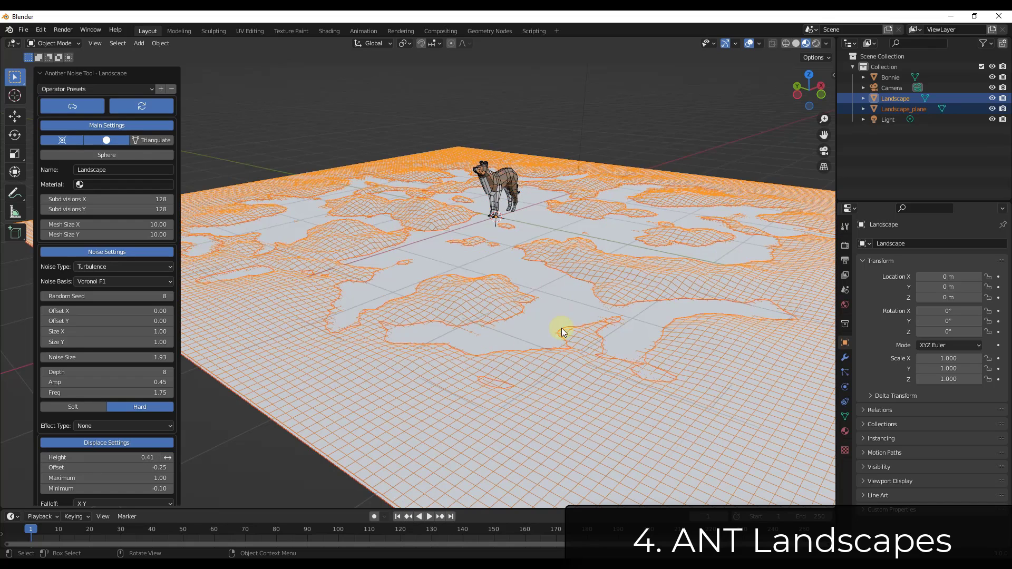
# Switch the landscape to the mountain 1 preset
pyautogui.click(74, 89)
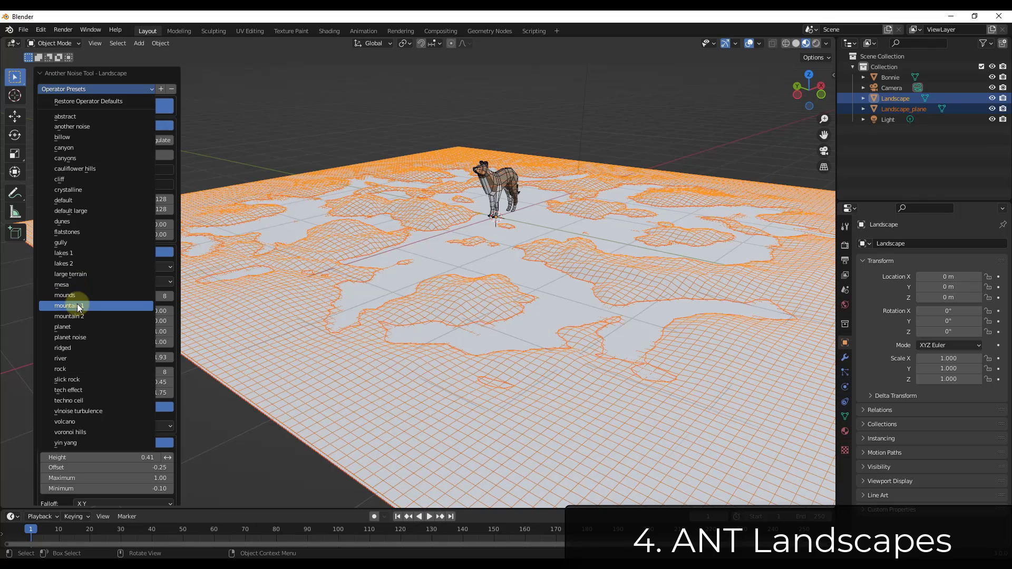
pyautogui.press('Return')
pyautogui.scroll(5, 507, 197)
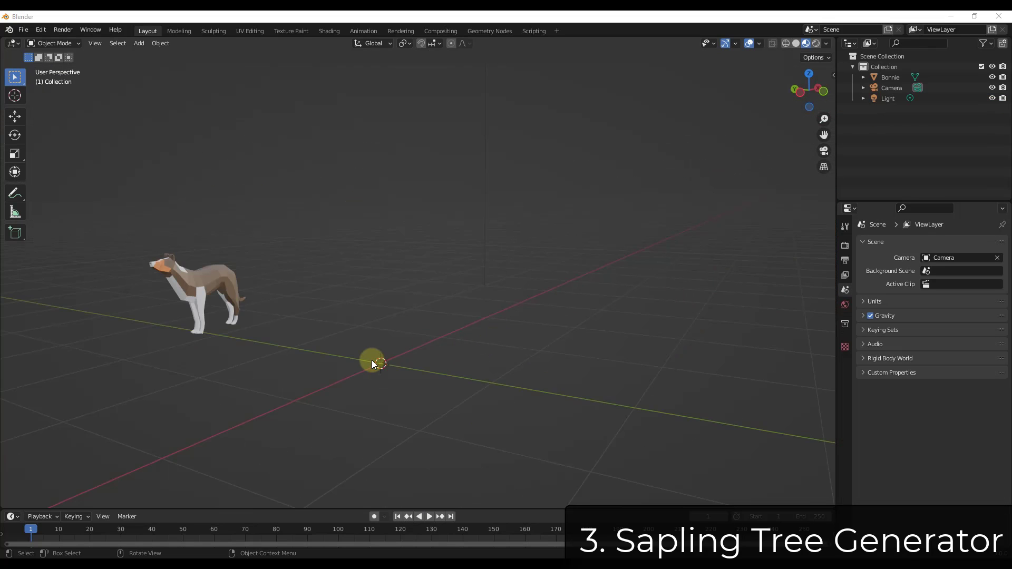
# Add a Sapling Tree Gen curve at the origin of the scene with the Bonnie figure
pyautogui.hotkey('shift', 'a')
pyautogui.moveTo(356, 342)
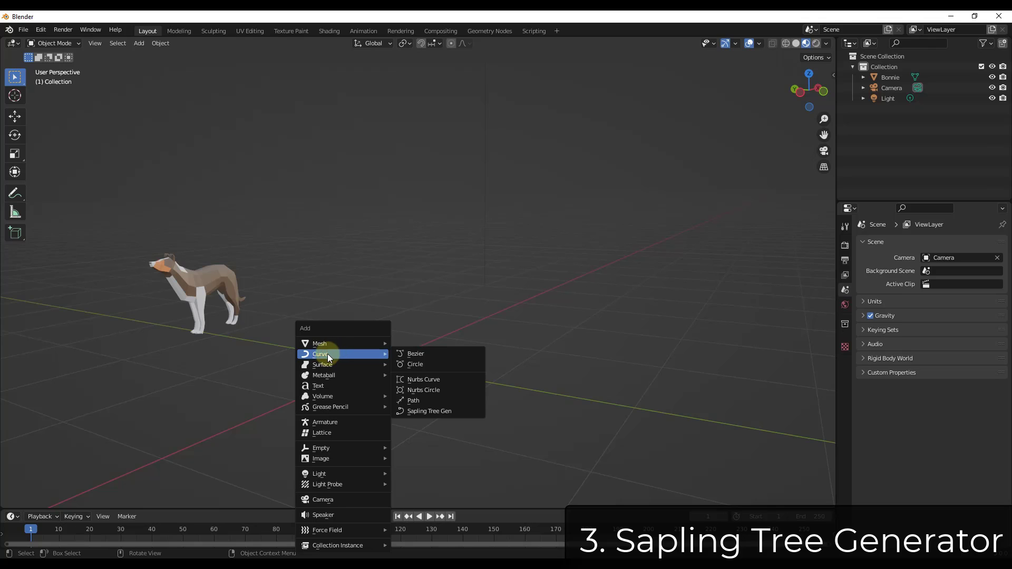
pyautogui.click(426, 410)
pyautogui.scroll(-5, 422, 357)
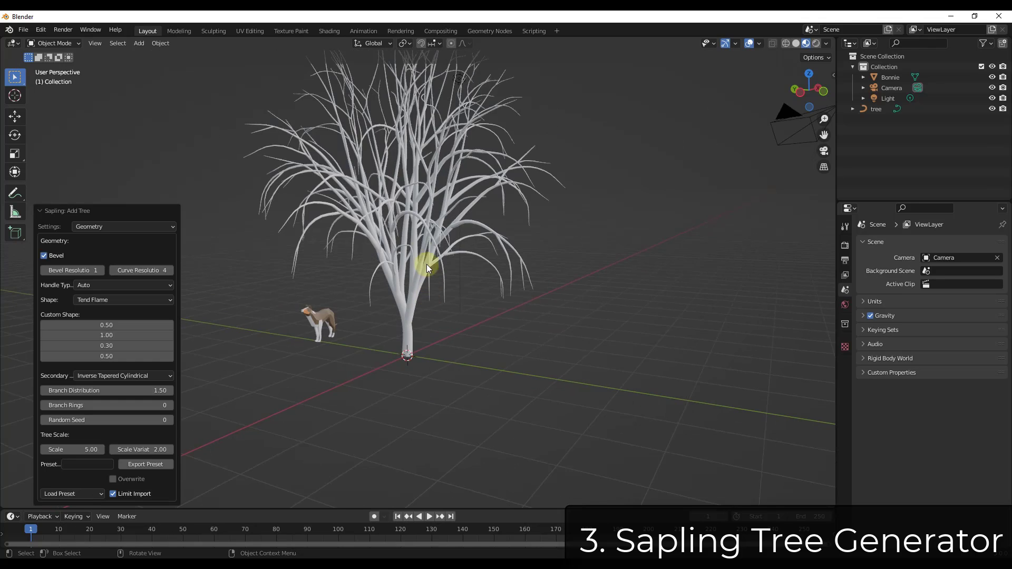
pyautogui.moveTo(426, 264); pyautogui.dragTo(405, 117, button='middle')
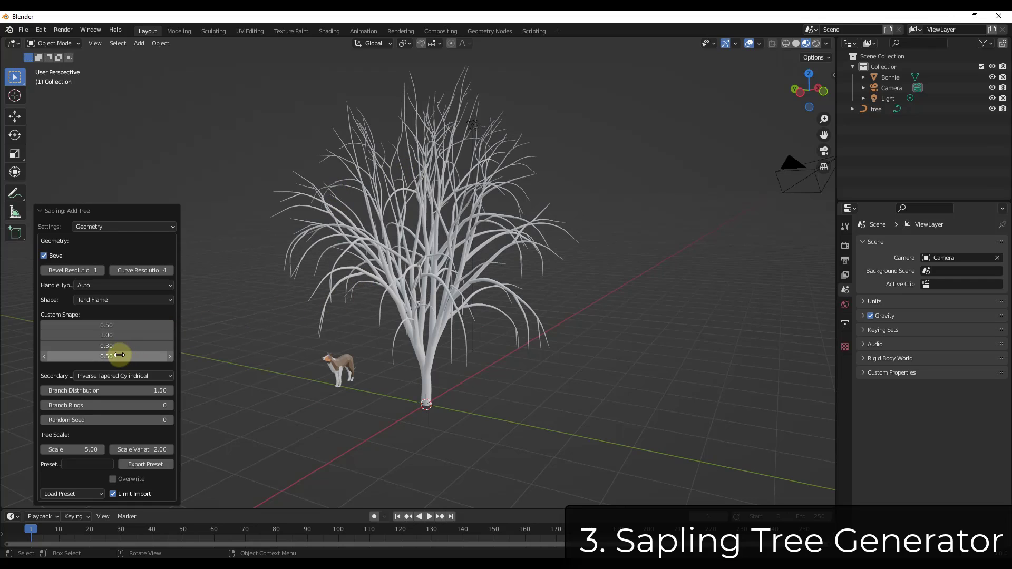
# Preview the sapling tree's hexagonal leaves by showing them and hiding them again
pyautogui.click(107, 226)
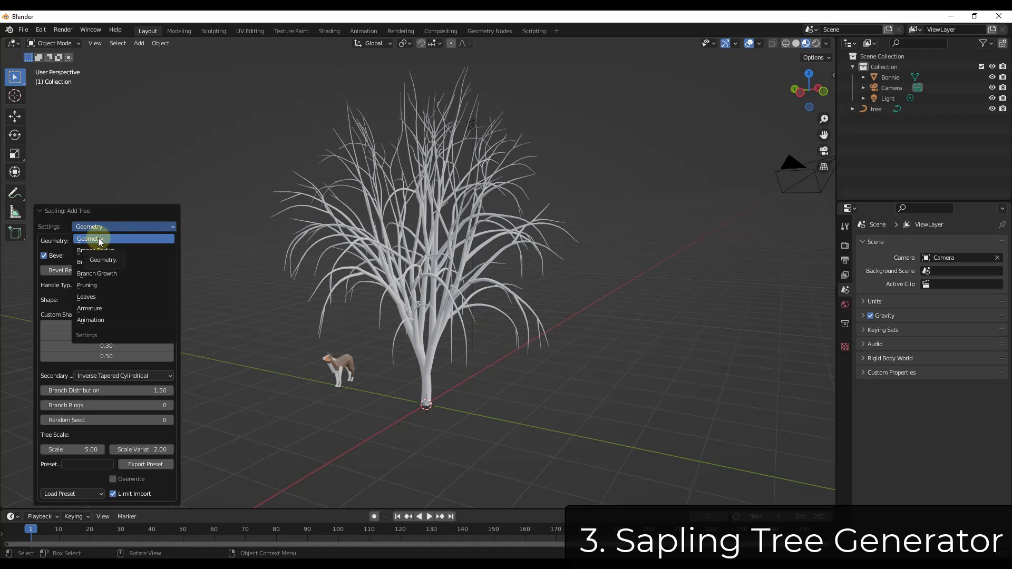
pyautogui.click(101, 240)
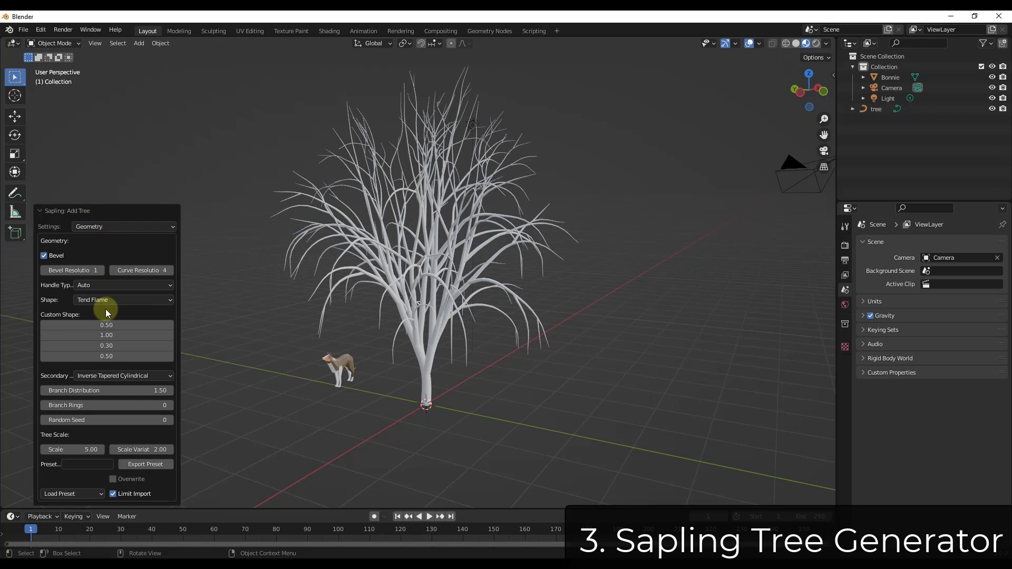
pyautogui.click(93, 227)
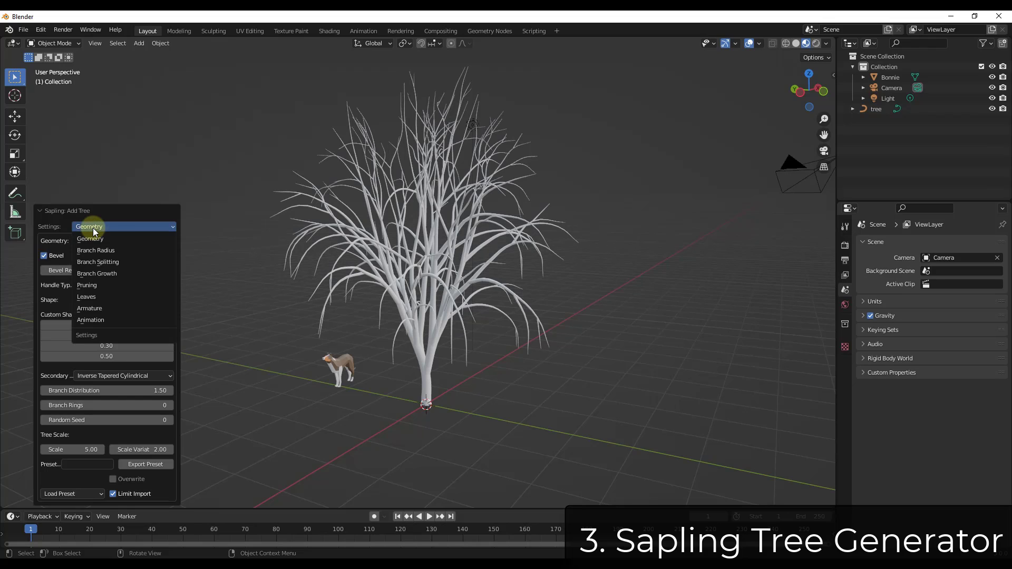
pyautogui.click(99, 296)
pyautogui.click(44, 316)
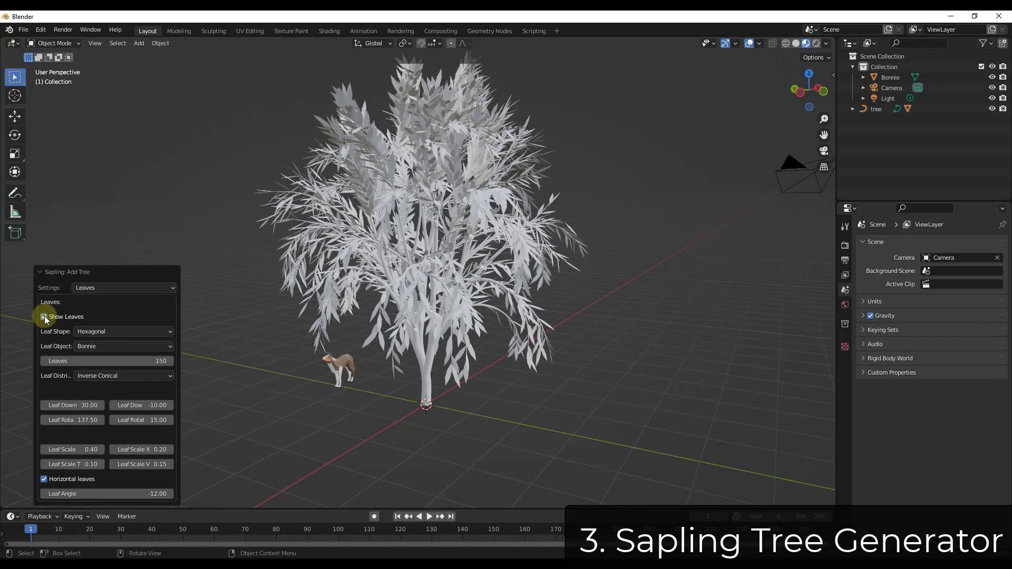
pyautogui.click(44, 316)
# Load the willow preset for the tree and bring the whole tree into view
pyautogui.click(72, 494)
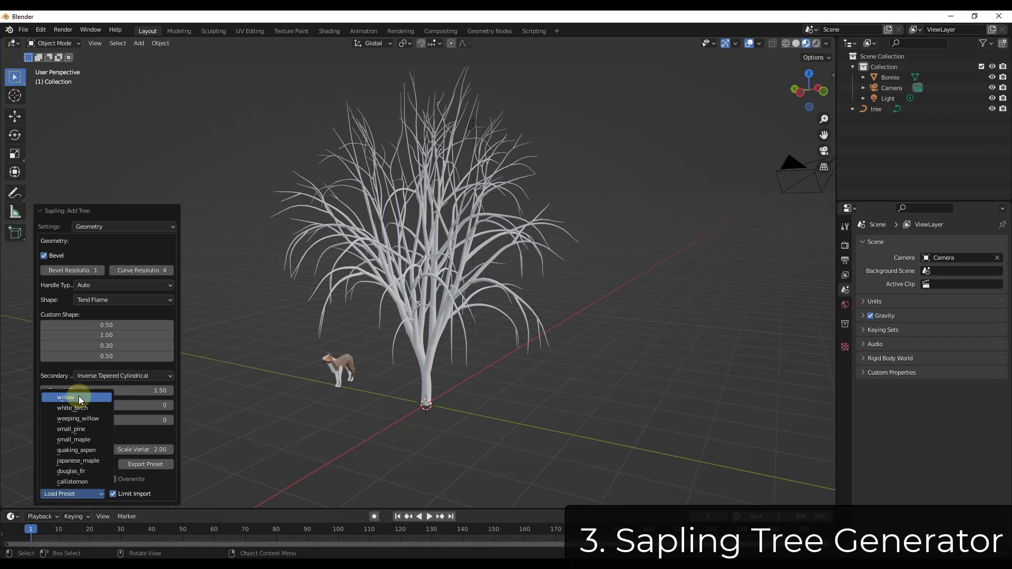
pyautogui.click(78, 397)
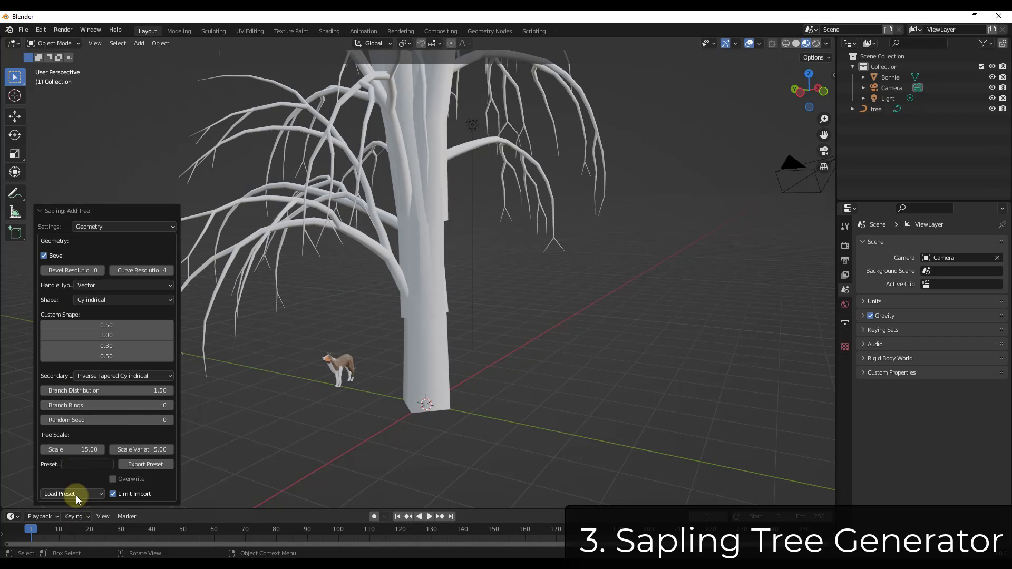
pyautogui.scroll(-6, 417, 169)
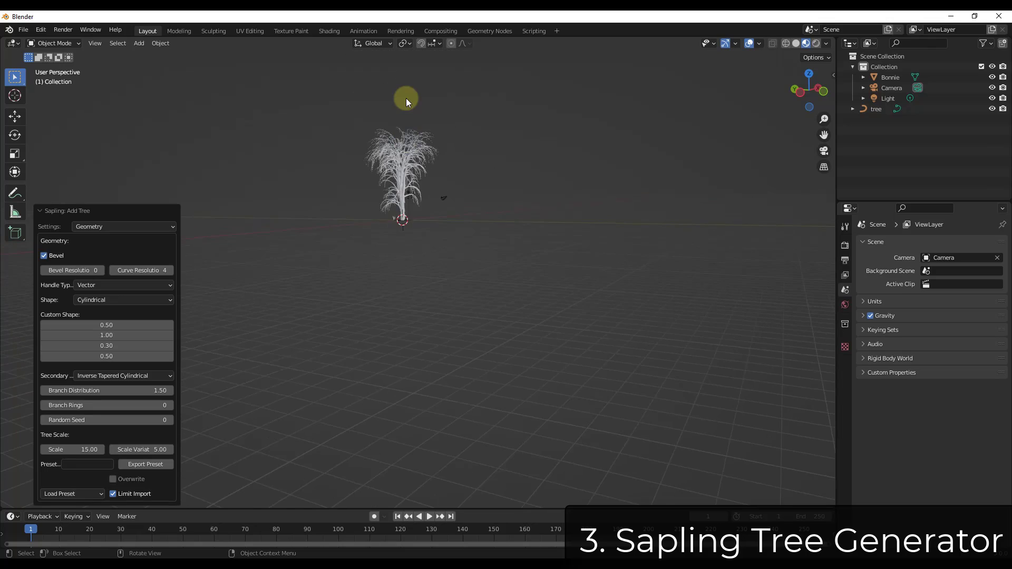
pyautogui.scroll(2, 398, 221)
# Try the white_birch, small_pine and douglas_fir presets on the tree one after another
pyautogui.click(102, 491)
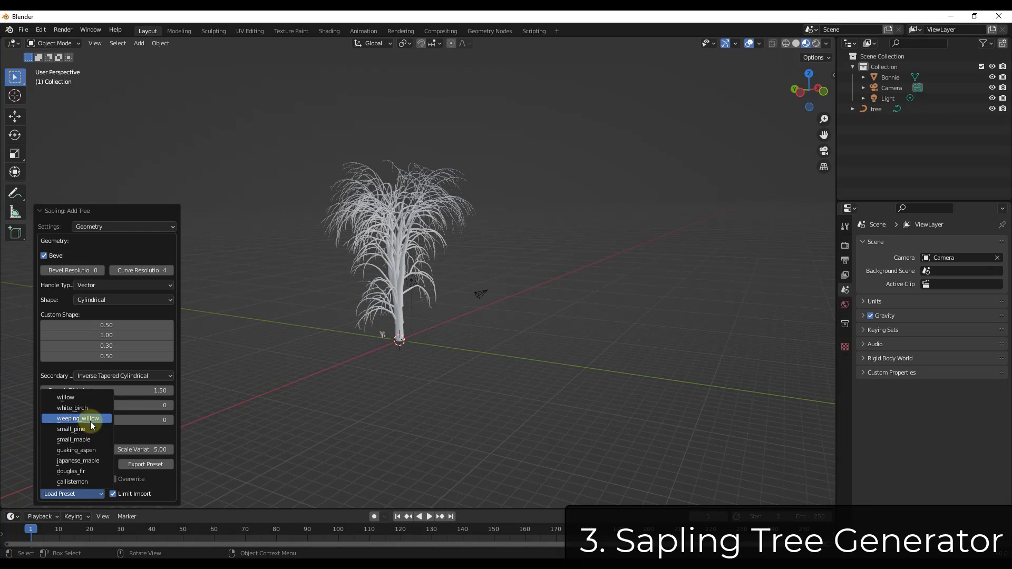
pyautogui.click(84, 409)
pyautogui.click(64, 494)
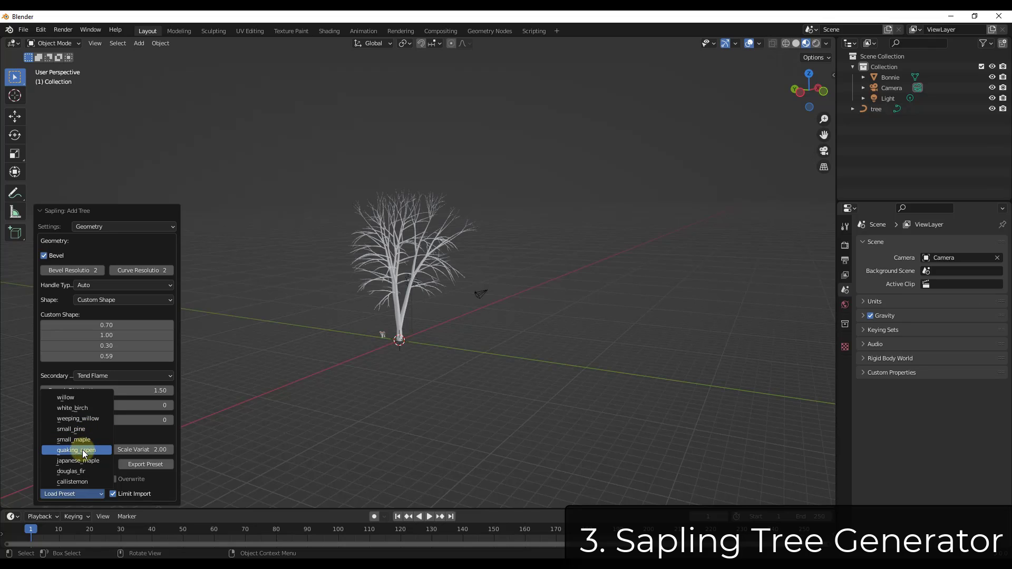
pyautogui.click(71, 429)
pyautogui.click(71, 494)
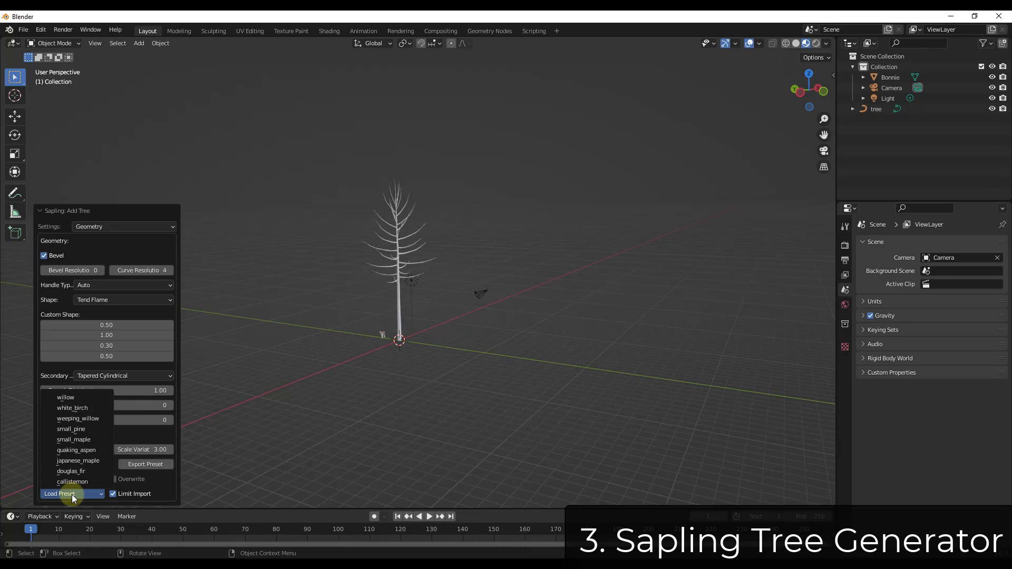
pyautogui.click(74, 473)
# Return the tree to the white_birch preset
pyautogui.click(75, 494)
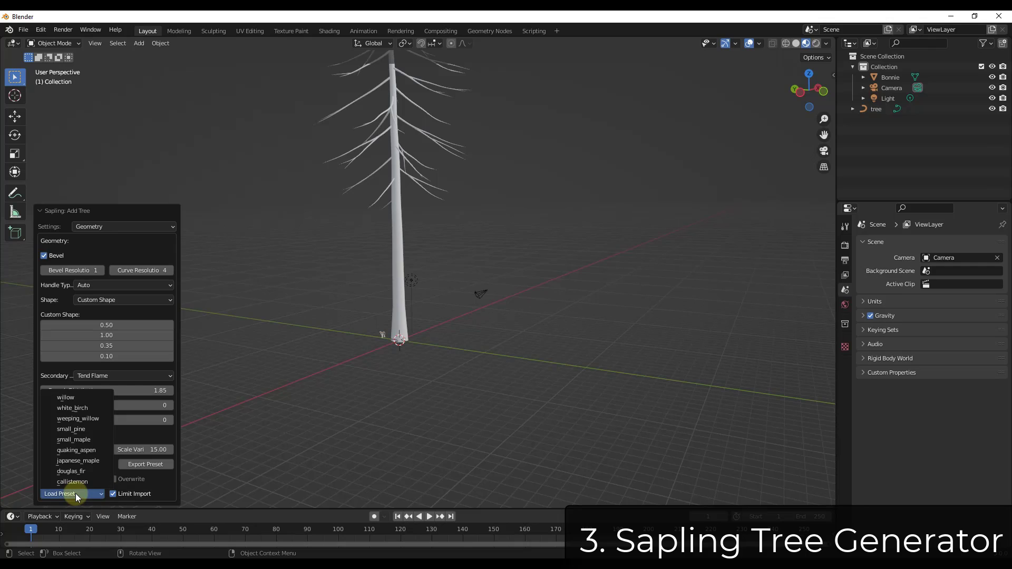
pyautogui.click(74, 441)
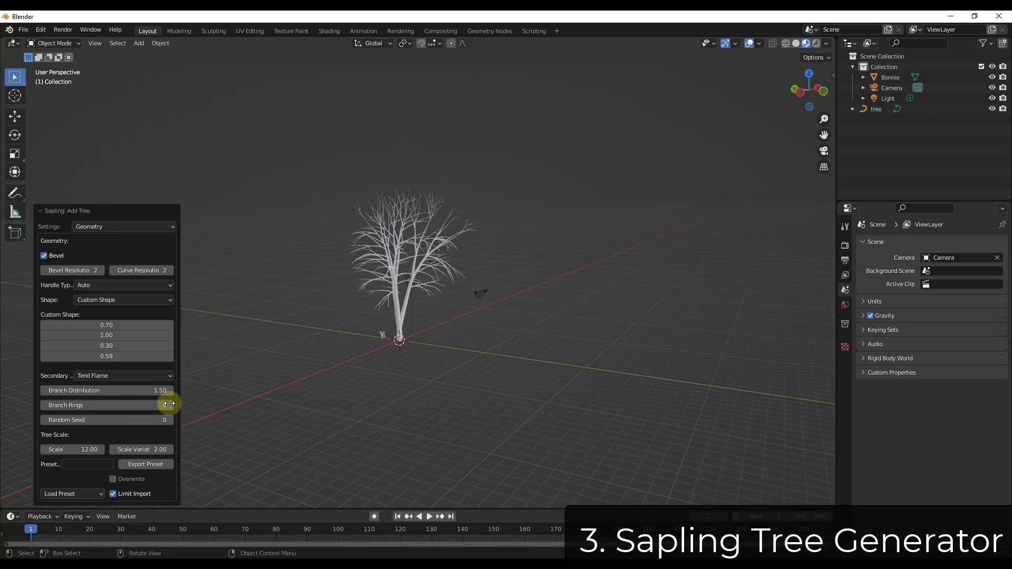
pyautogui.scroll(4, 367, 261)
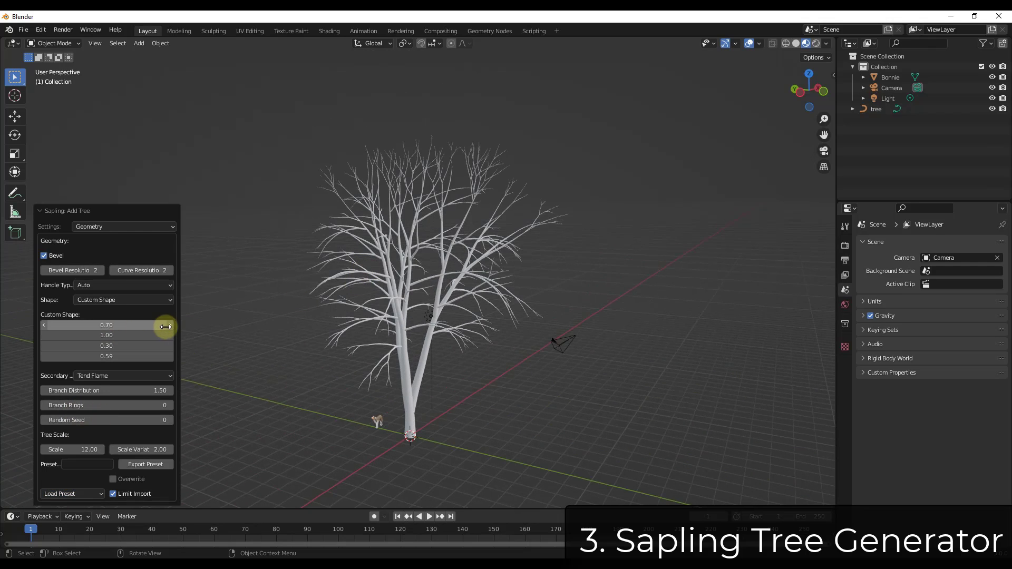
# Set the custom shape to 0.37, 0.85, 0.39 and 0.41, branch distribution to 1.35, random seed to 49, scale to 12.99 and scale variation to 1.04
pyautogui.moveTo(106, 325); pyautogui.dragTo(140, 389)
pyautogui.moveTo(101, 423); pyautogui.dragTo(125, 417)
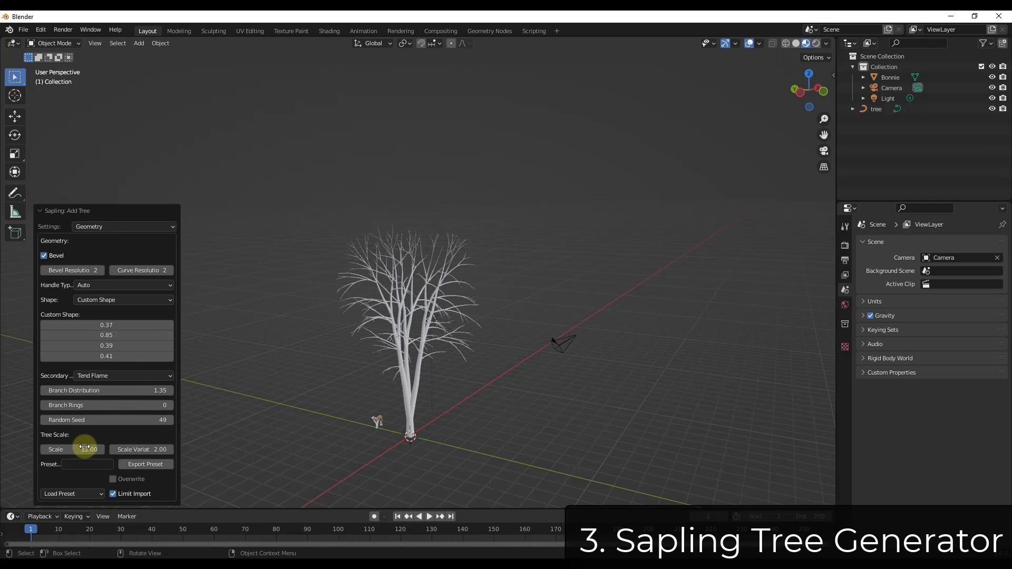
pyautogui.moveTo(84, 448); pyautogui.dragTo(125, 450)
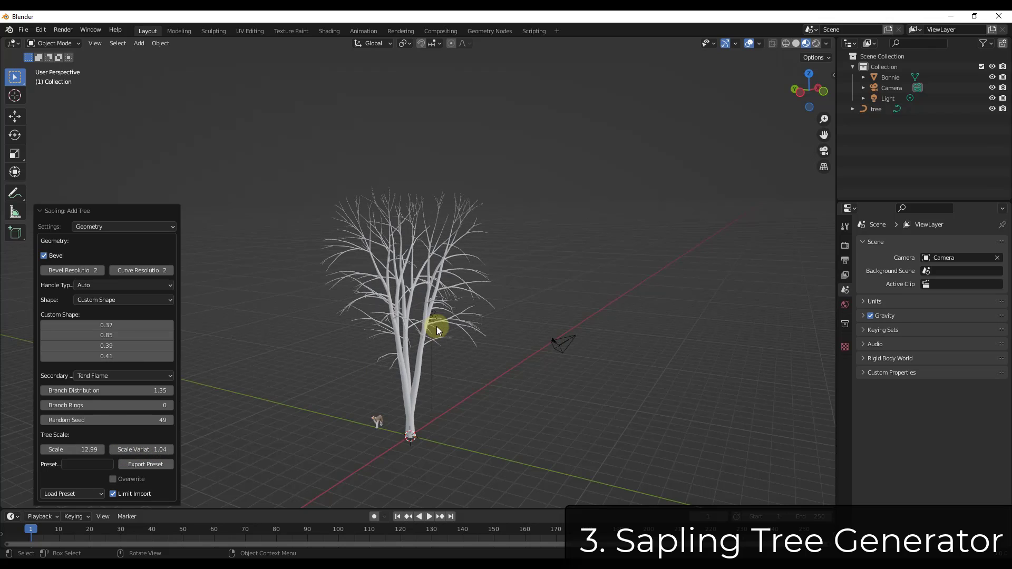
# Show the tree's Branch Radius settings and adjust the branch radius ratio
pyautogui.scroll(5, 436, 331)
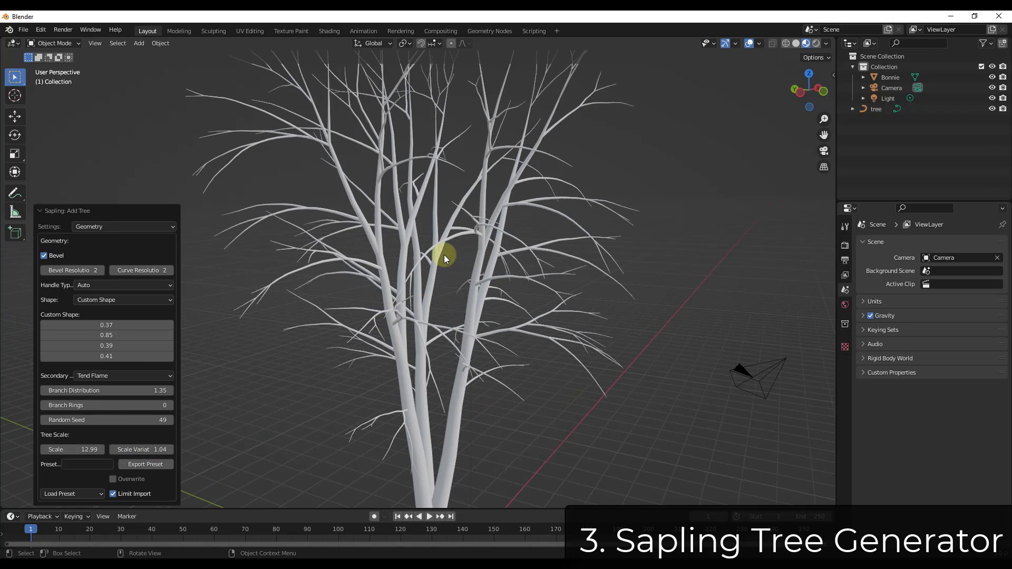
pyautogui.scroll(-4, 391, 290)
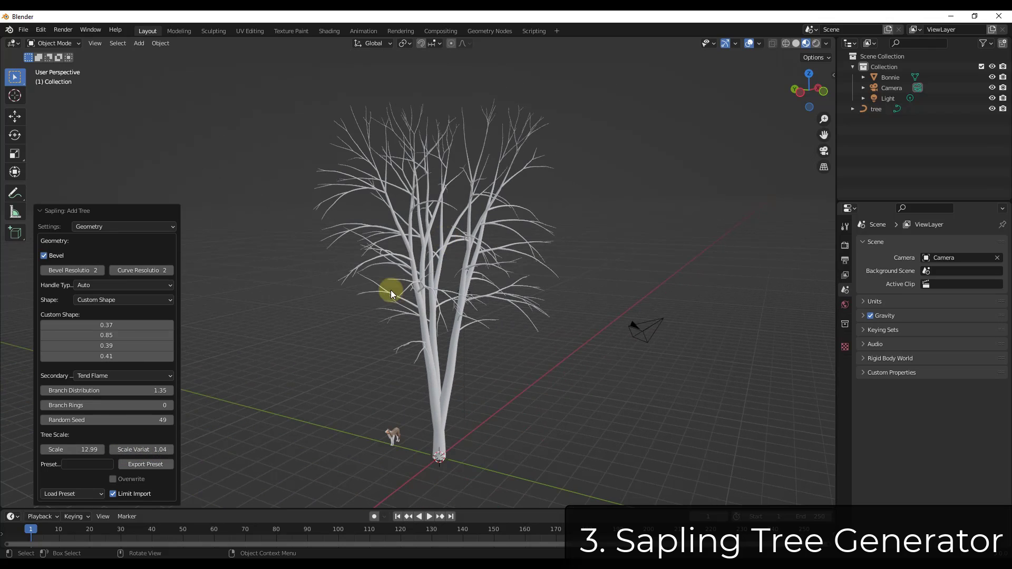
pyautogui.click(87, 225)
pyautogui.click(100, 251)
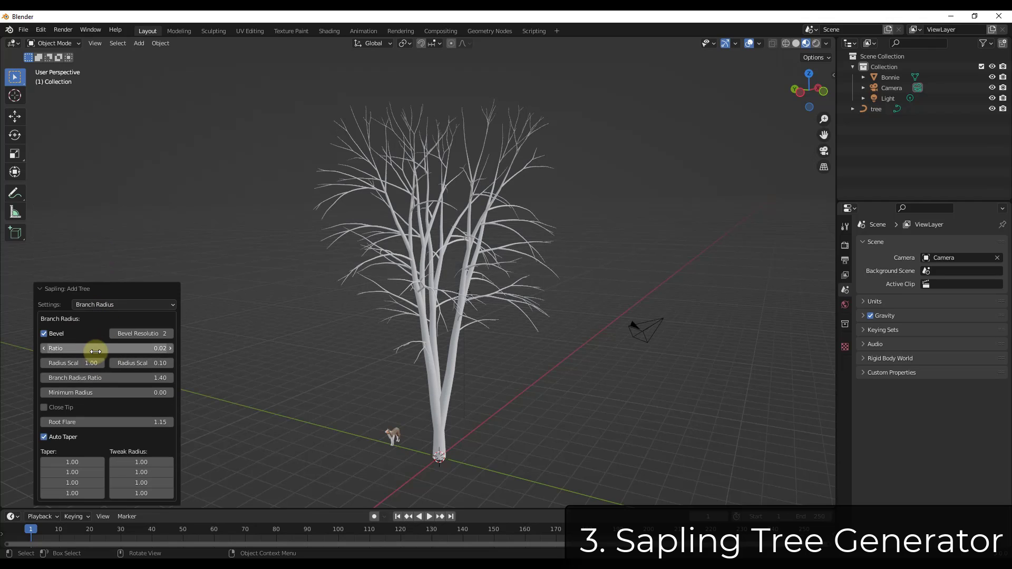
pyautogui.moveTo(95, 351); pyautogui.dragTo(101, 350)
# Show the tree's Leaves settings and enable leaves on the branches, keeping the Hexagonal leaf shape
pyautogui.click(118, 304)
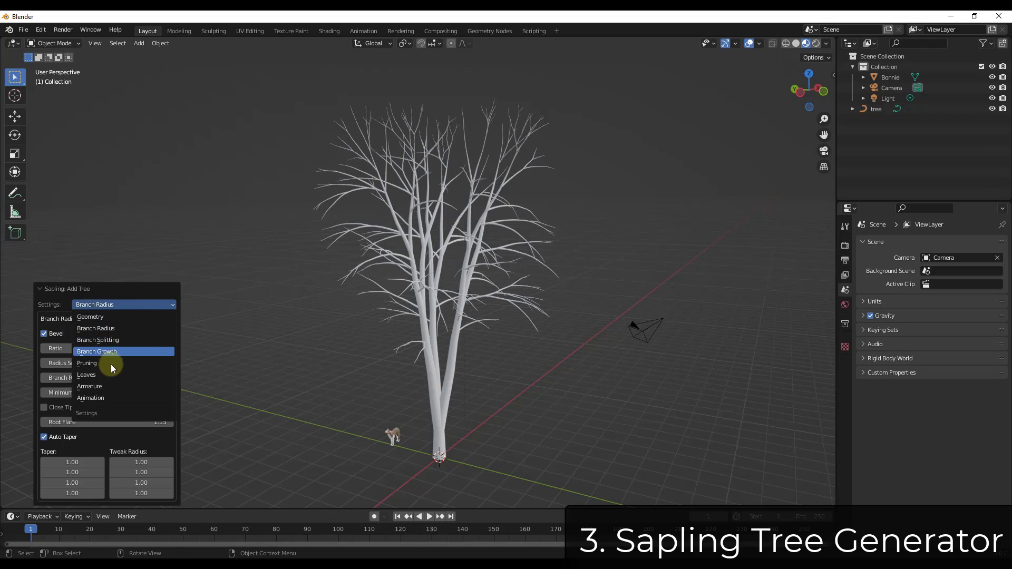
pyautogui.click(94, 374)
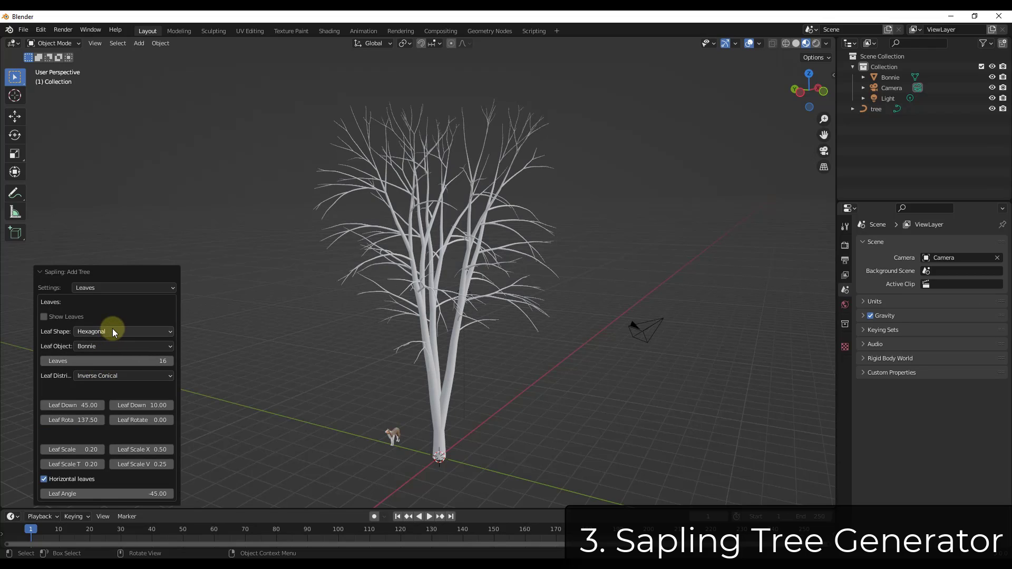
pyautogui.click(112, 331)
pyautogui.click(43, 318)
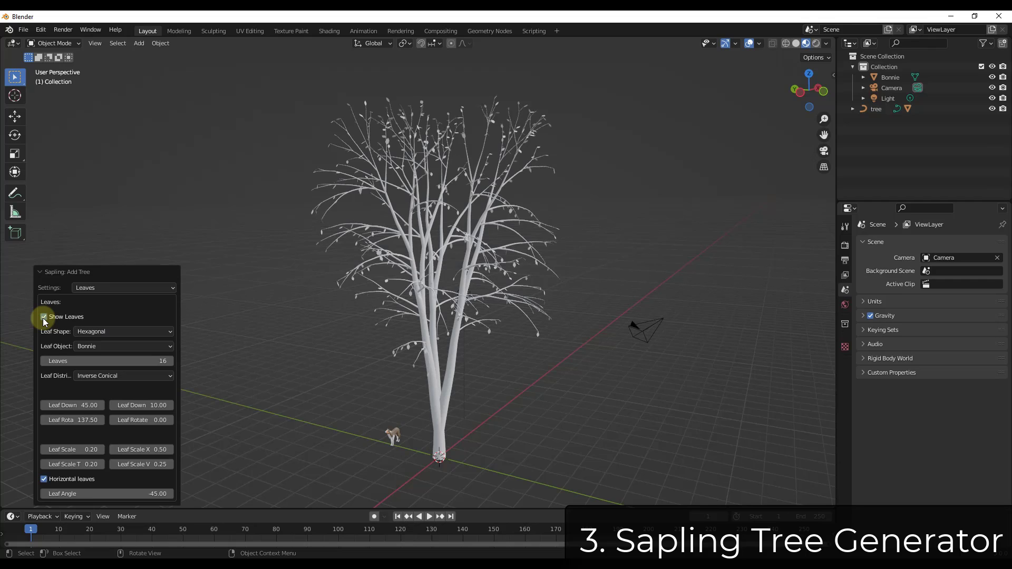
# Set the number of leaves to 61 and the leaf down angle to 44.46
pyautogui.moveTo(112, 360); pyautogui.dragTo(152, 362)
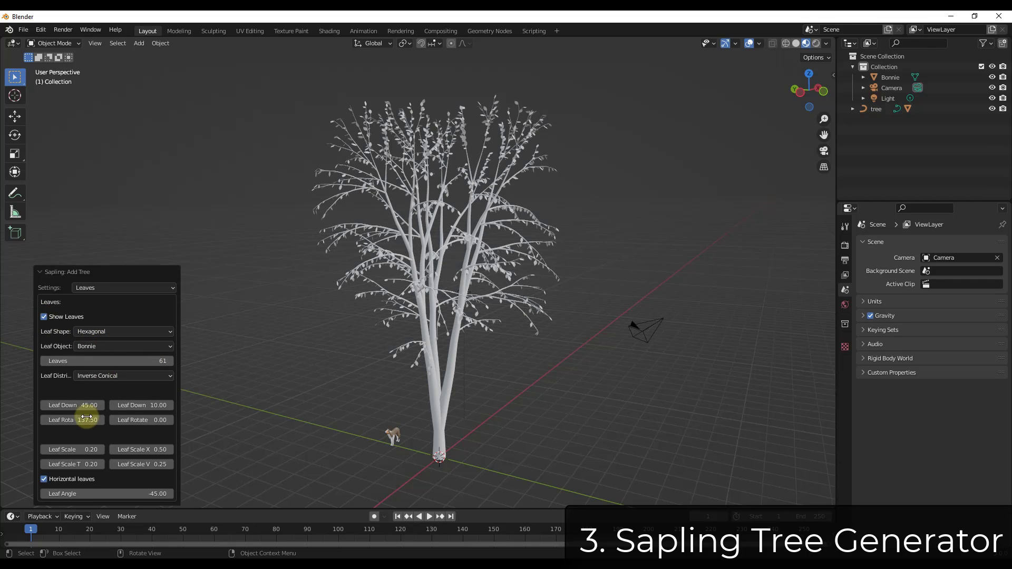
pyautogui.moveTo(74, 407)
pyautogui.mouseDown()
pyautogui.moveTo(86, 405)
pyautogui.moveTo(66, 405)
pyautogui.mouseUp()
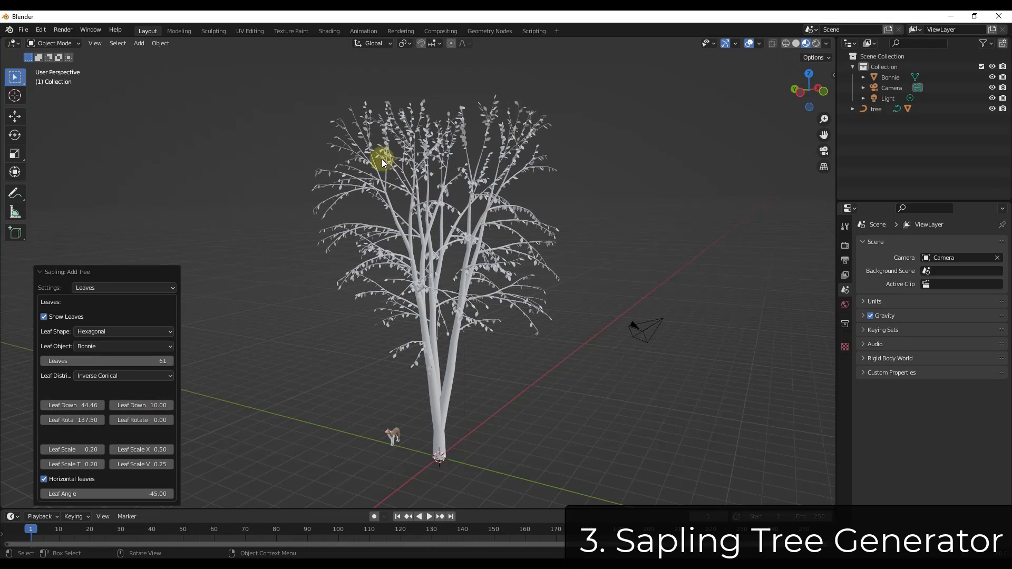
pyautogui.scroll(5, 436, 181)
pyautogui.scroll(-5, 436, 199)
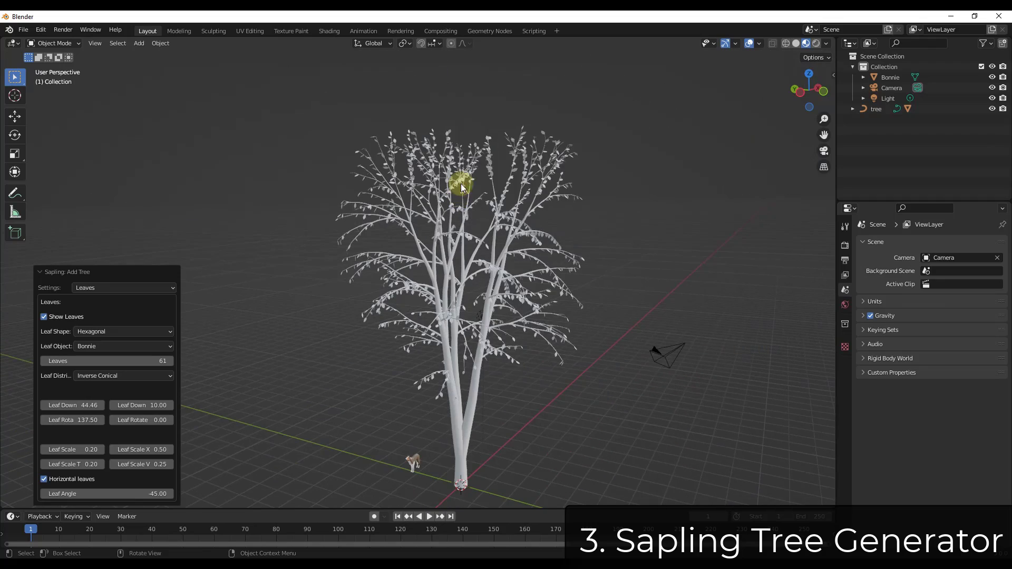
pyautogui.scroll(-2, 558, 215)
pyautogui.scroll(4, 572, 241)
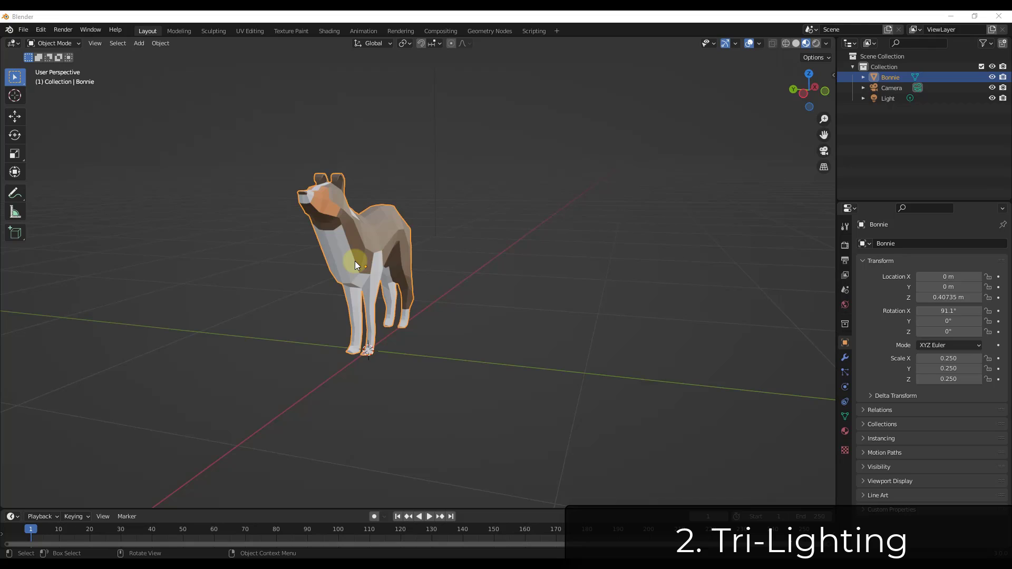
# Add a 3 Point Lights setup aimed at the dog model Bonnie
pyautogui.moveTo(355, 261); pyautogui.dragTo(334, 257, button='middle')
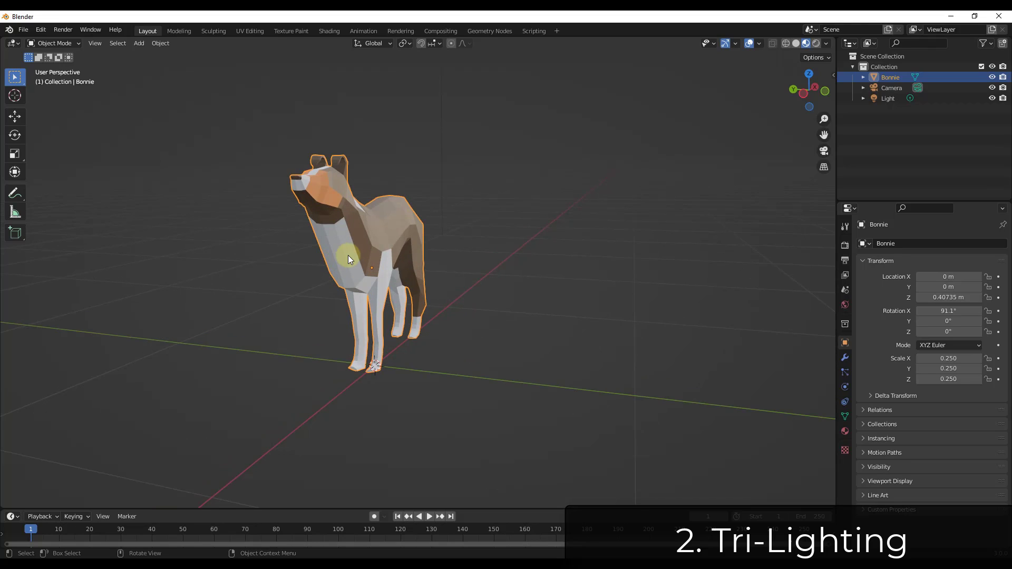
pyautogui.hotkey('shift', 'a')
pyautogui.moveTo(321, 376)
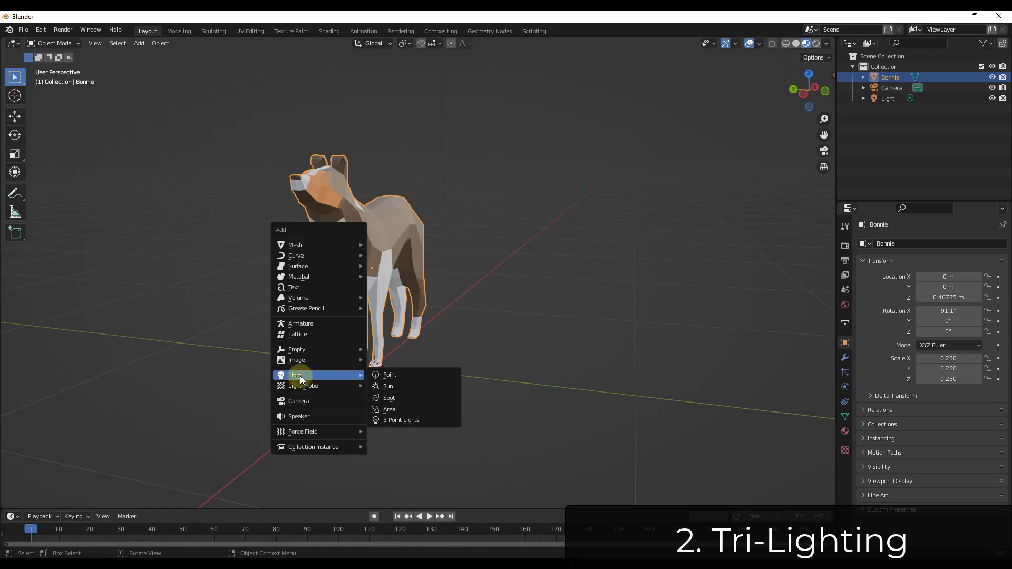
pyautogui.click(410, 421)
pyautogui.scroll(-8, 419, 322)
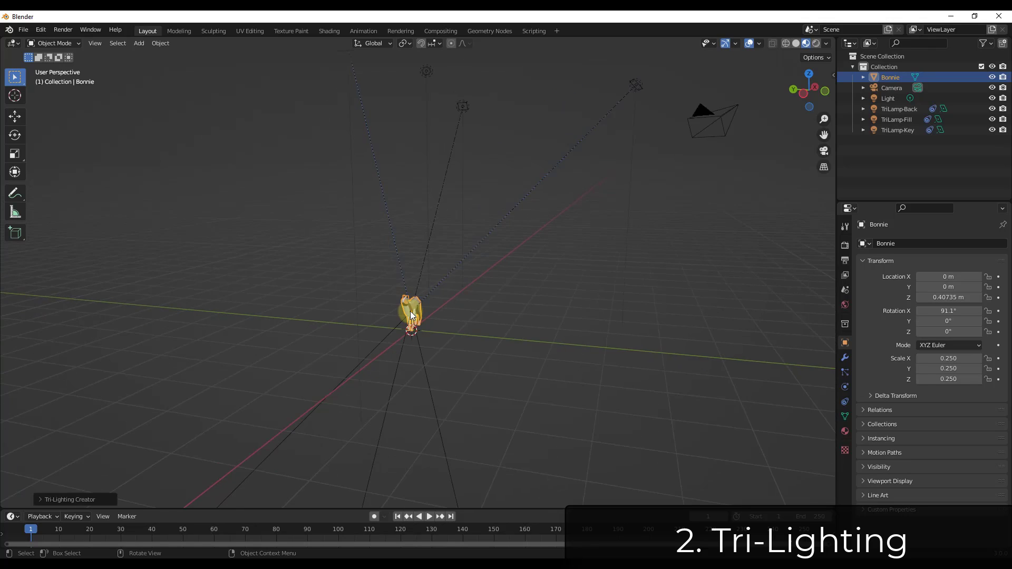
pyautogui.scroll(-3, 410, 311)
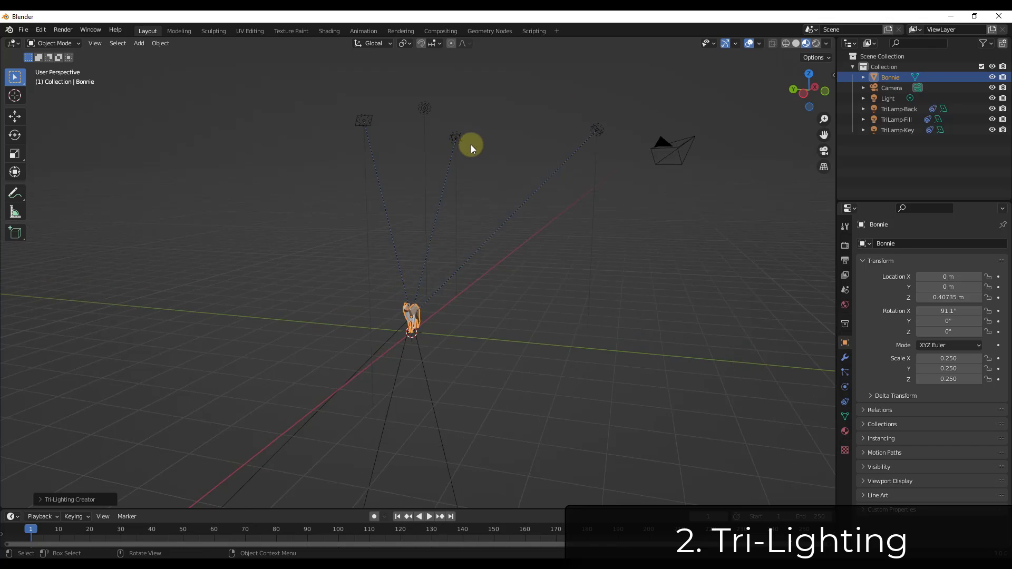
pyautogui.moveTo(416, 321); pyautogui.dragTo(616, 140, button='middle')
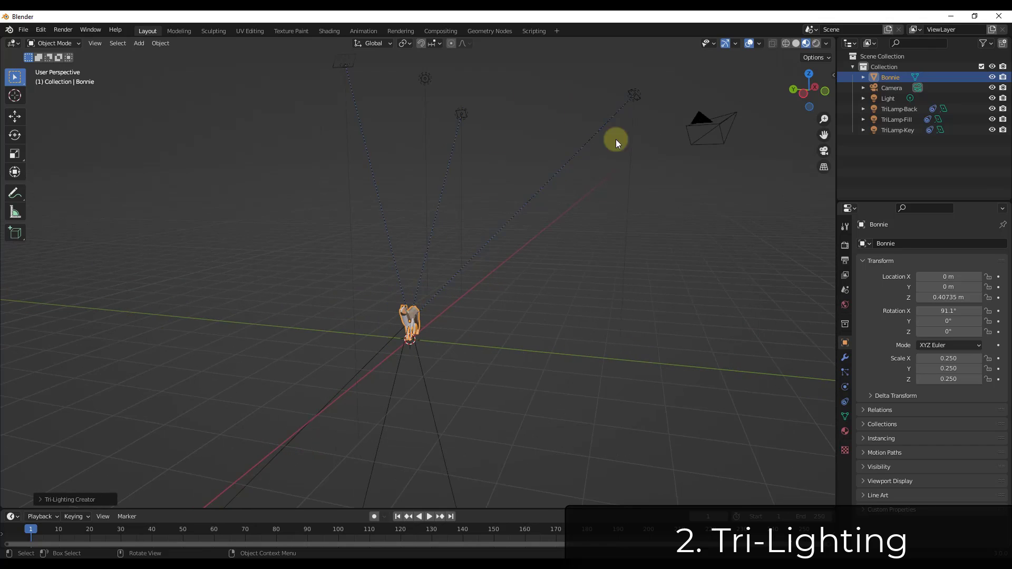
# Show the scene in rendered shading and set the three-light rig's height to 2.09 and distance to 2.8 m
pyautogui.click(820, 43)
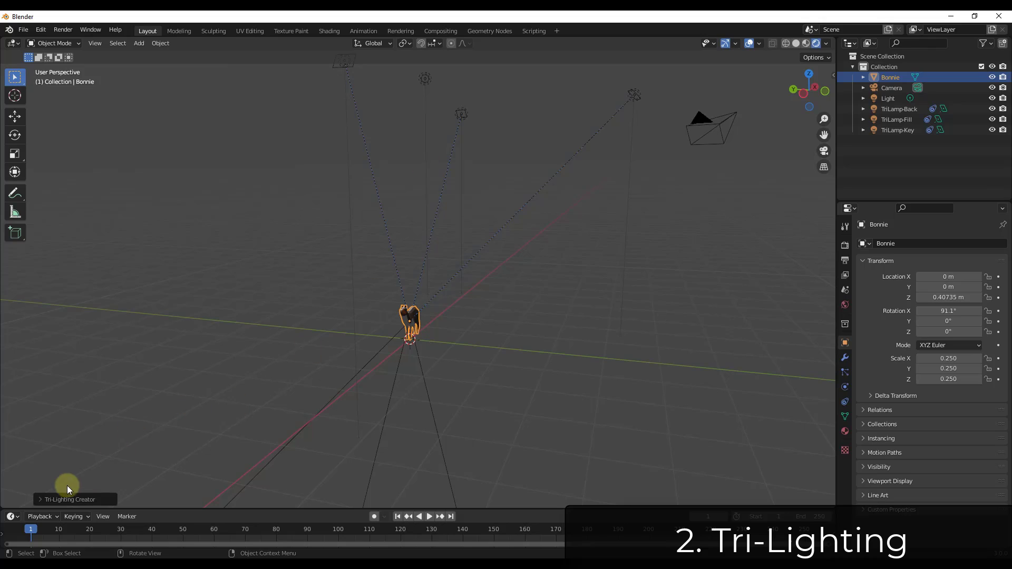
pyautogui.click(47, 501)
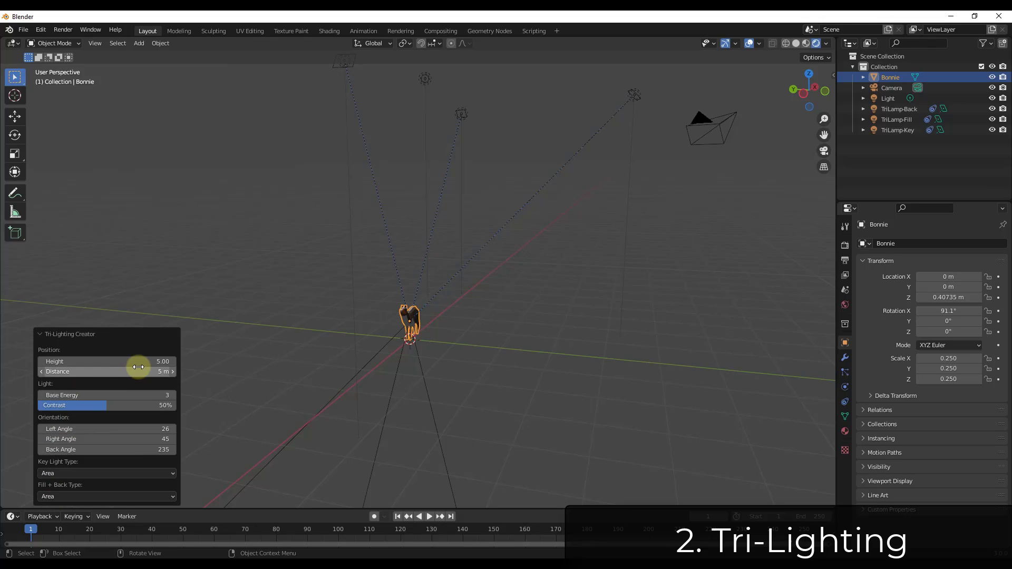
pyautogui.moveTo(141, 366); pyautogui.dragTo(27, 389)
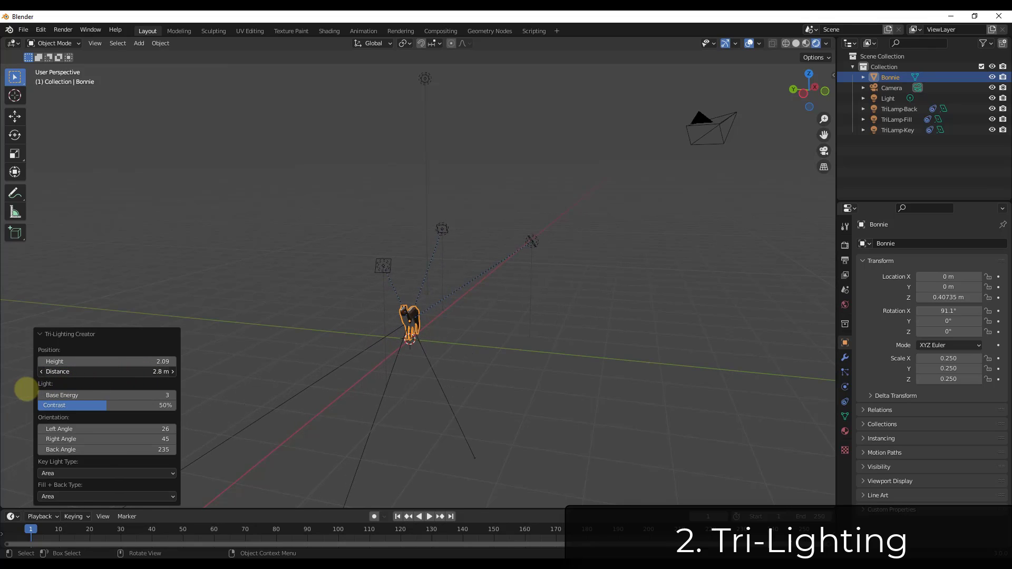
pyautogui.moveTo(373, 319); pyautogui.dragTo(397, 258, button='middle')
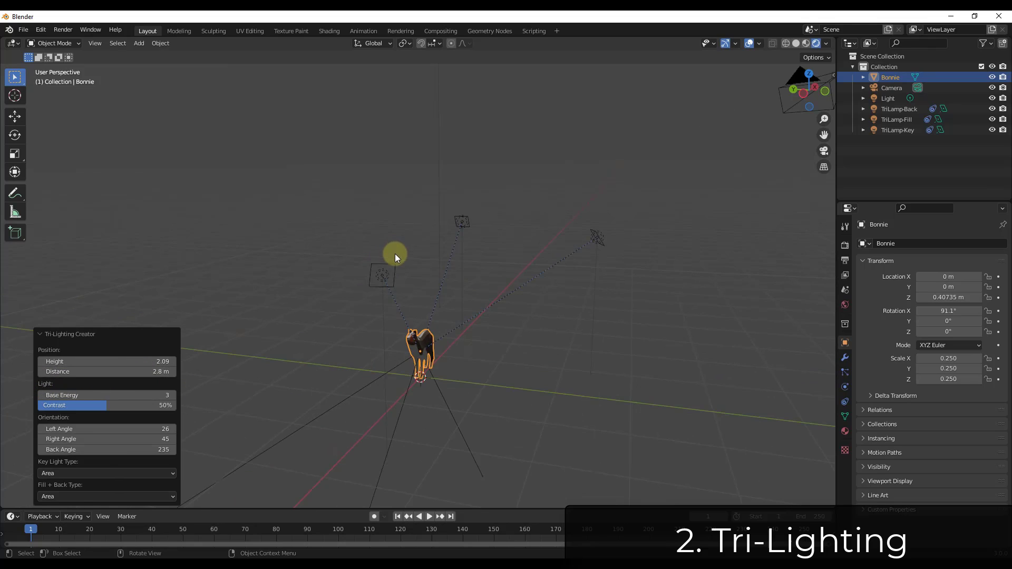
# From the top view, set the light rig's left angle to 55, right angle to 71 and back angle to 194
pyautogui.click(810, 75)
pyautogui.keyDown('shift'); pyautogui.moveTo(484, 292); pyautogui.dragTo(442, 334, button='middle'); pyautogui.keyUp('shift')
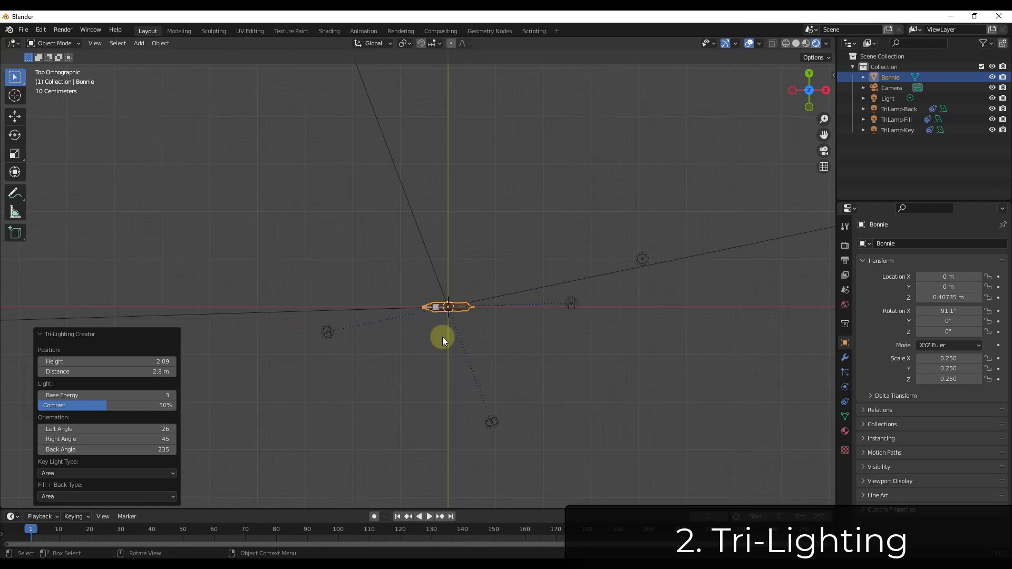
pyautogui.scroll(2, 465, 315)
pyautogui.moveTo(72, 429); pyautogui.dragTo(38, 448)
# Set the light rig's height to 1.52 and distance to 1.8 m, and adjust its base energy
pyautogui.moveTo(325, 357); pyautogui.dragTo(437, 305, button='middle')
pyautogui.moveTo(132, 360)
pyautogui.mouseDown()
pyautogui.moveTo(104, 362)
pyautogui.moveTo(125, 373)
pyautogui.moveTo(64, 372)
pyautogui.moveTo(131, 377)
pyautogui.mouseUp()
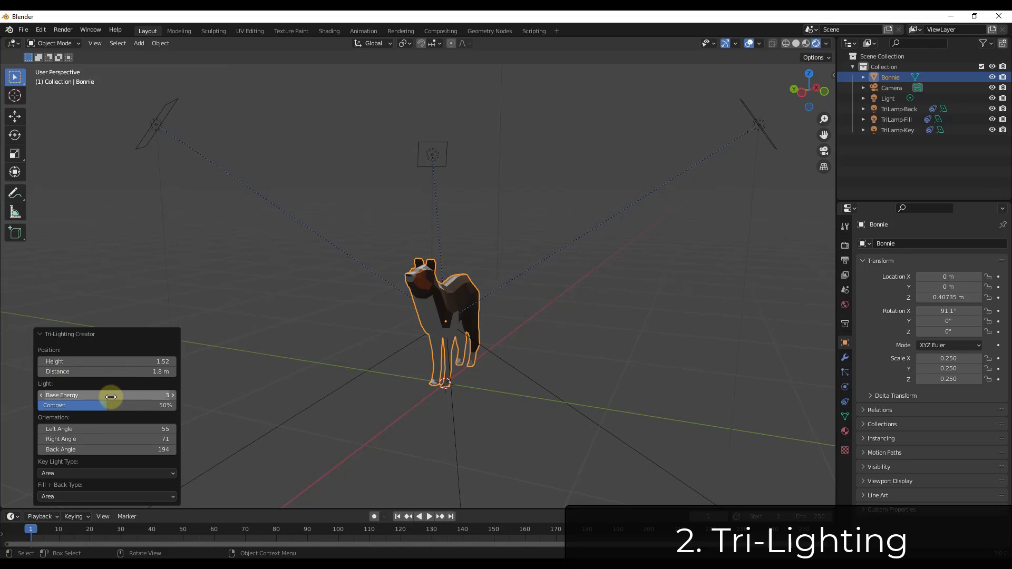
pyautogui.moveTo(103, 396)
pyautogui.mouseDown()
pyautogui.moveTo(124, 397)
pyautogui.moveTo(108, 395)
pyautogui.mouseUp()
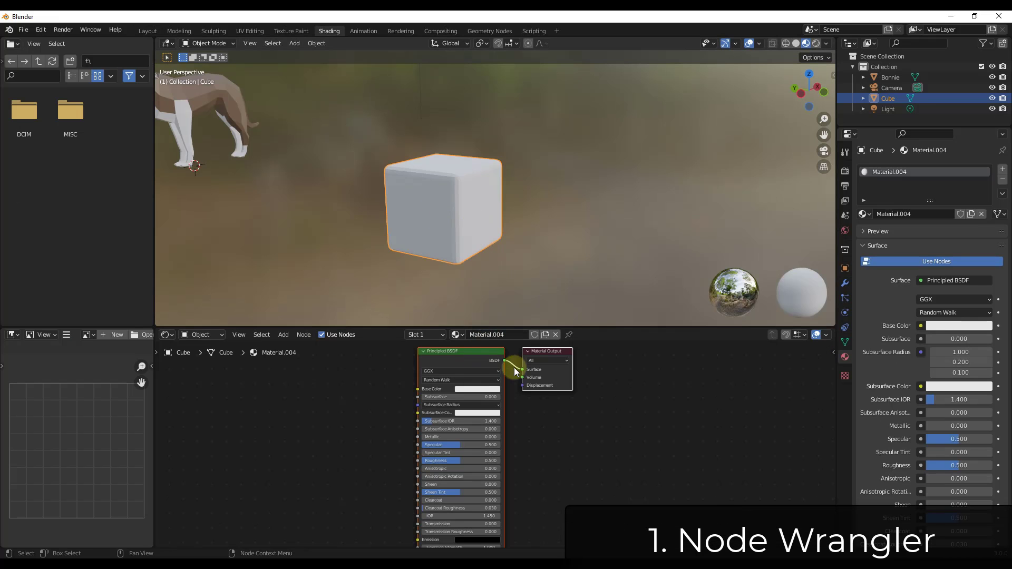
# Move the Material Output node farther away from the Principled BSDF node in the cube's material
pyautogui.scroll(-1, 530, 393)
pyautogui.scroll(1, 559, 436)
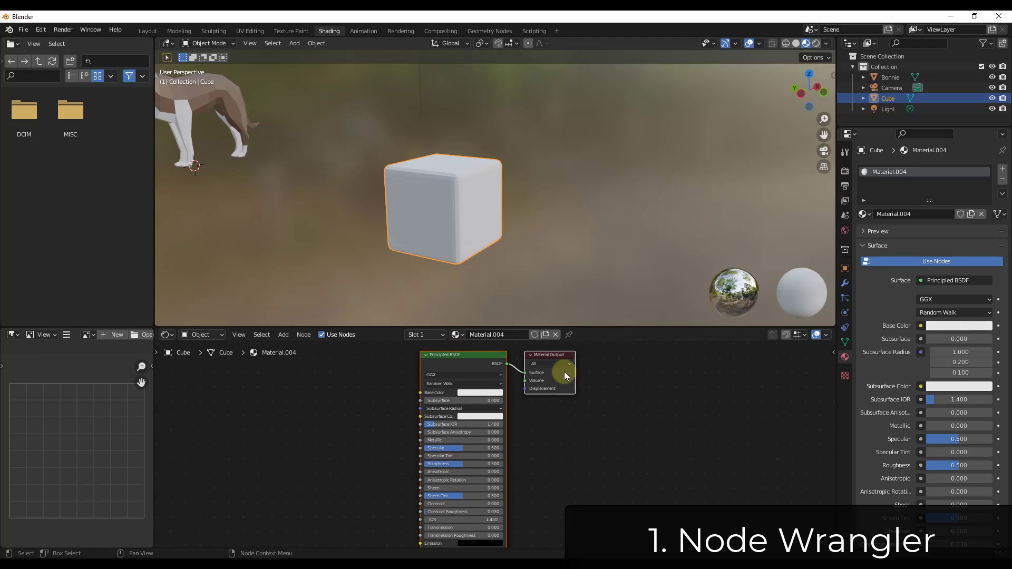
pyautogui.moveTo(551, 357); pyautogui.dragTo(676, 395)
# Run Principled Texture Setup on the Principled BSDF node with all seven Bricks05 texture images from Bricks05_AO_3K.jpg to Bricks05_REFL_3K.jpg
pyautogui.click(480, 377)
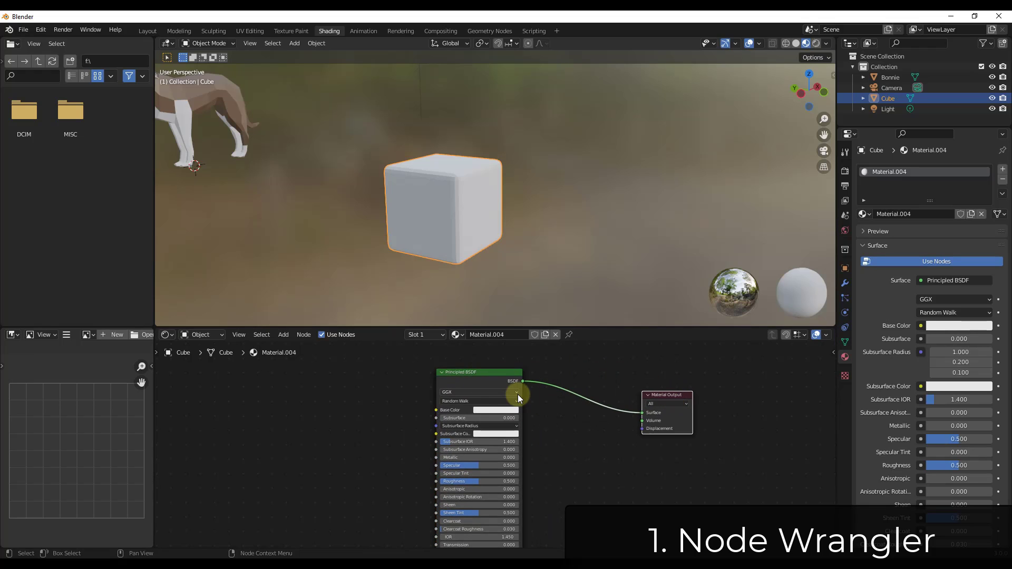
pyautogui.click(473, 374)
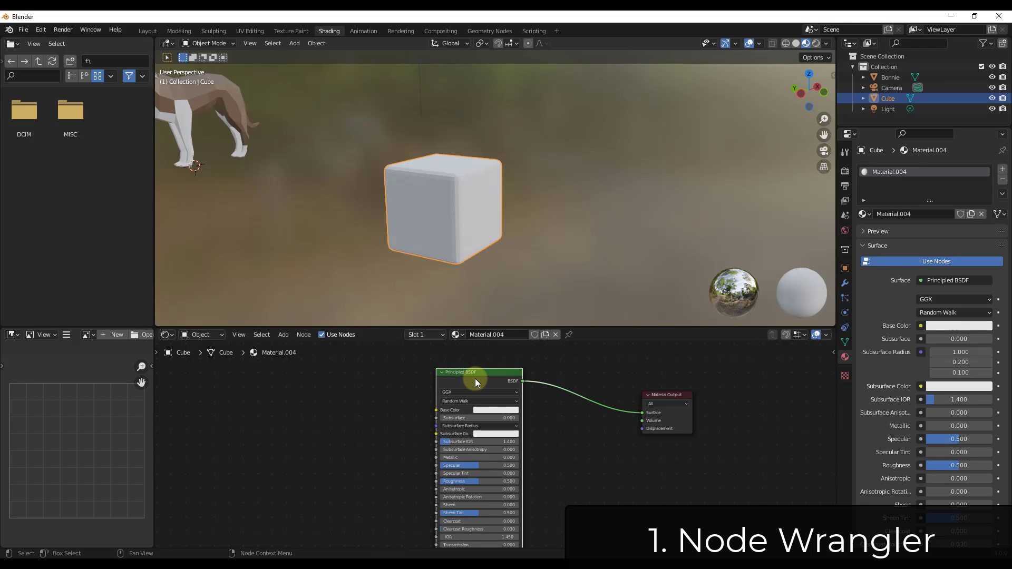
pyautogui.click(480, 390)
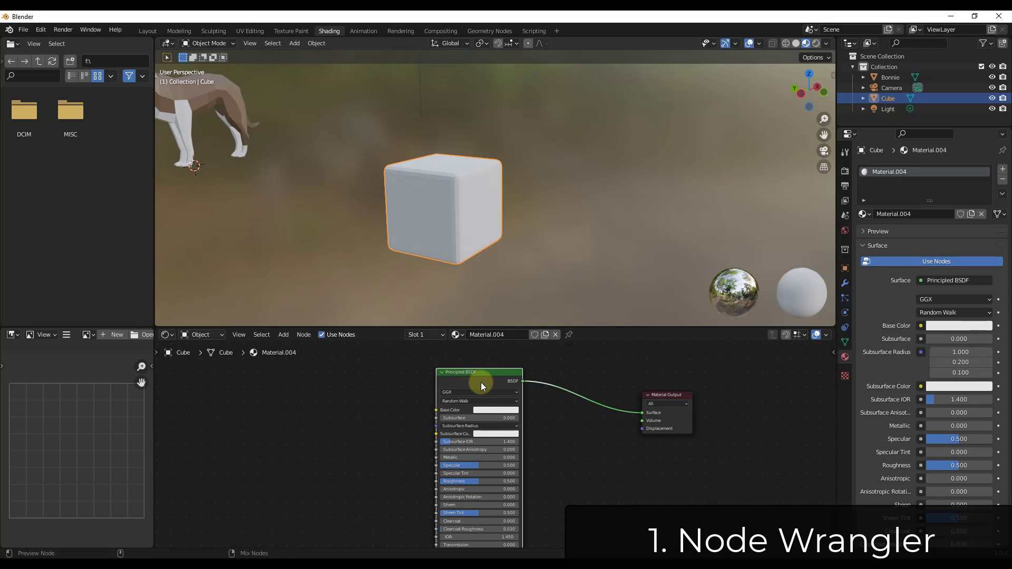
pyautogui.hotkey('ctrl', 'shift', 't')
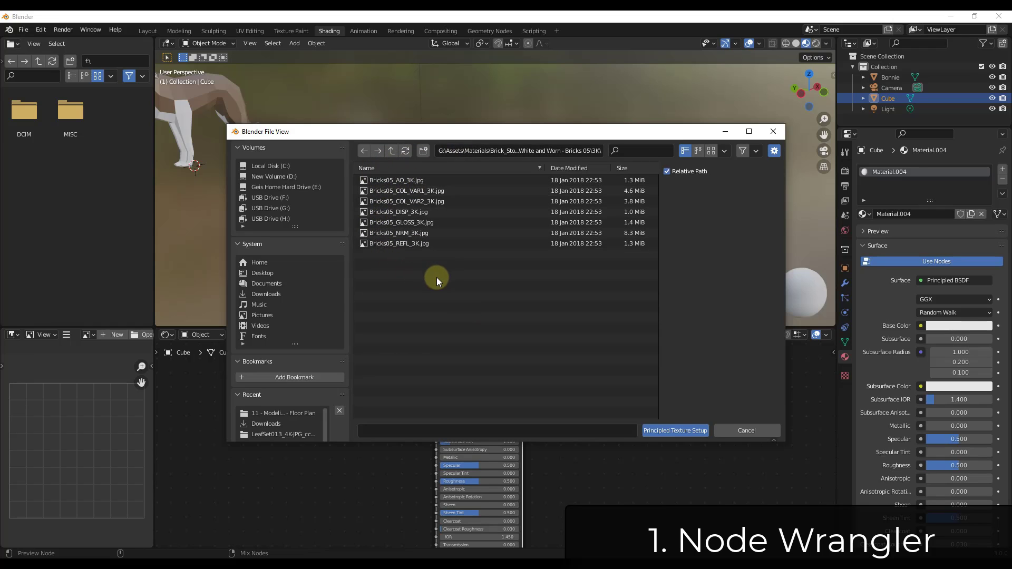
pyautogui.moveTo(437, 277); pyautogui.dragTo(375, 174)
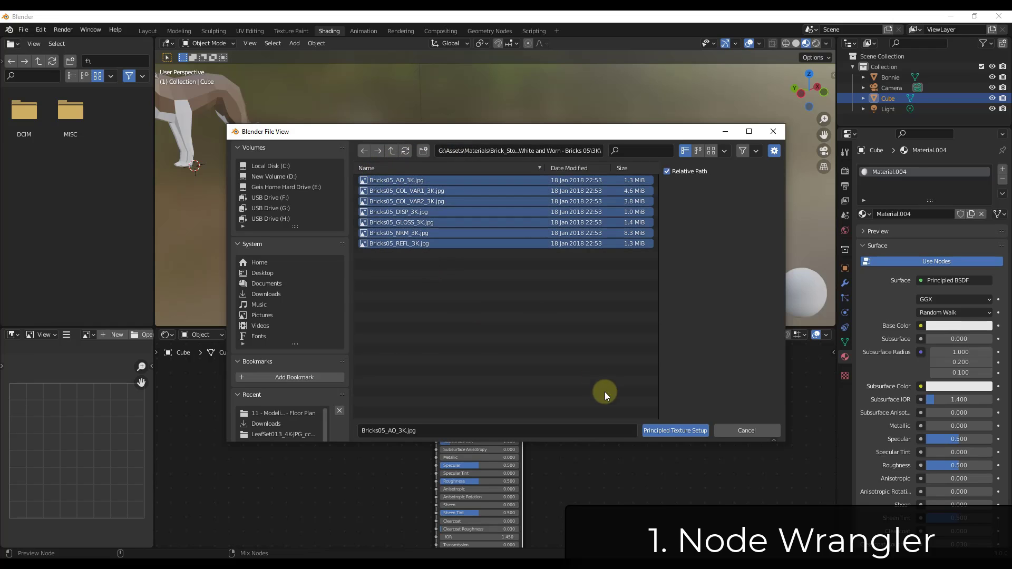
pyautogui.click(669, 429)
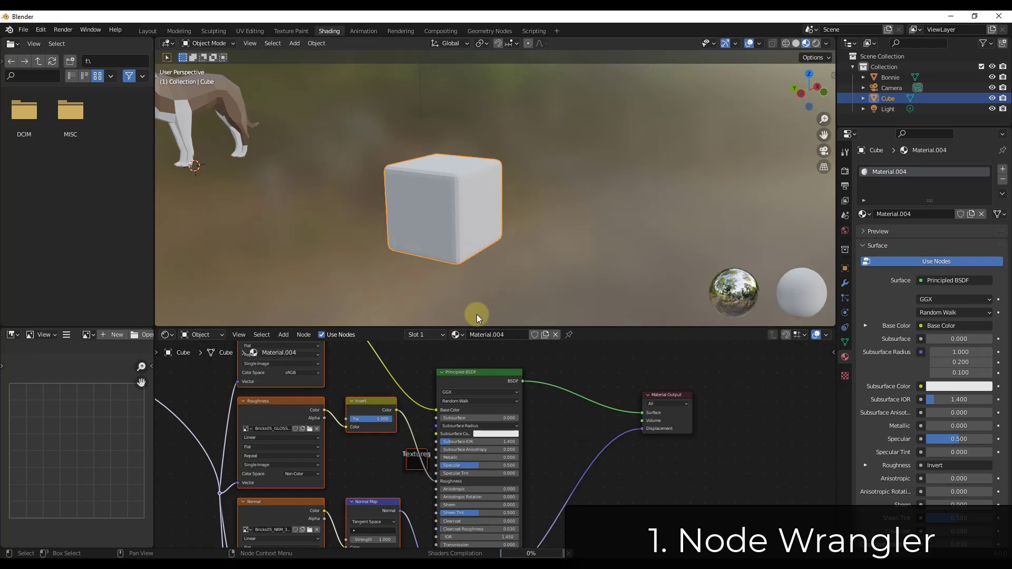
# Examine the brick texture on the cube and the mapping, base color, roughness, normal and displacement nodes feeding its shader
pyautogui.scroll(10, 416, 205)
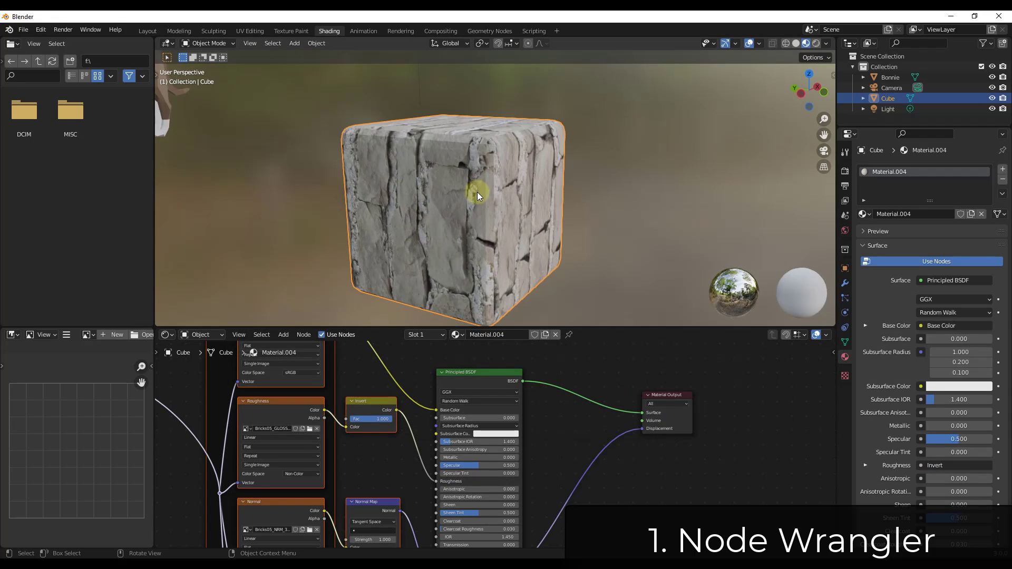
pyautogui.scroll(-8, 473, 194)
pyautogui.moveTo(480, 183); pyautogui.dragTo(482, 249, button='middle')
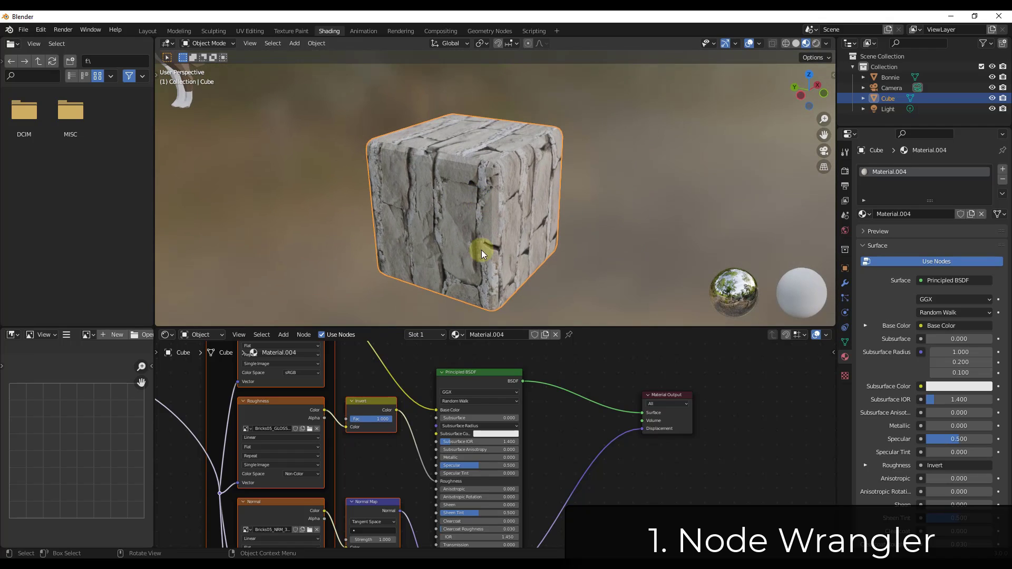
pyautogui.moveTo(312, 429); pyautogui.dragTo(424, 441, button='middle')
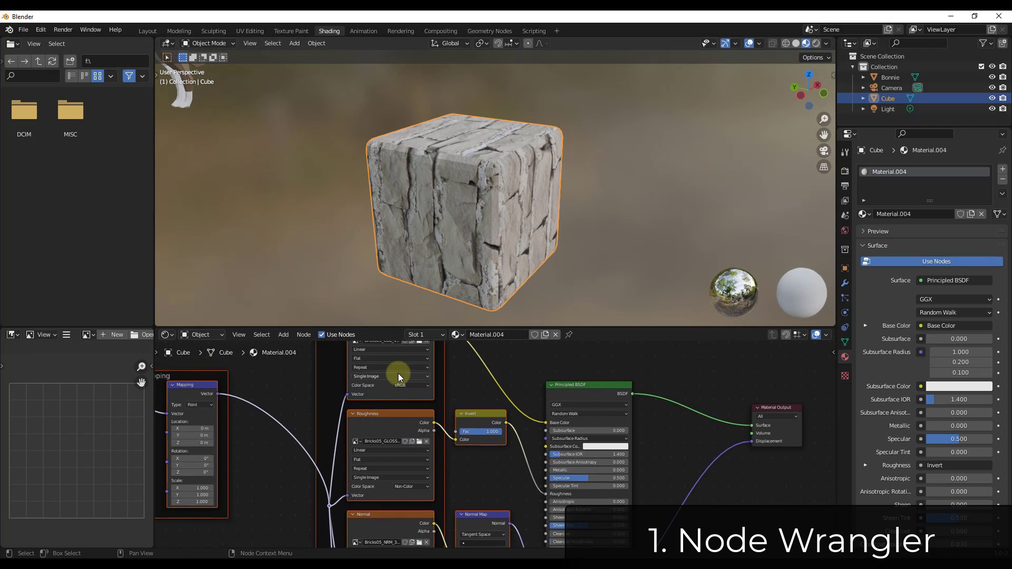
pyautogui.moveTo(397, 378); pyautogui.dragTo(393, 454, button='middle')
pyautogui.scroll(3, 393, 406)
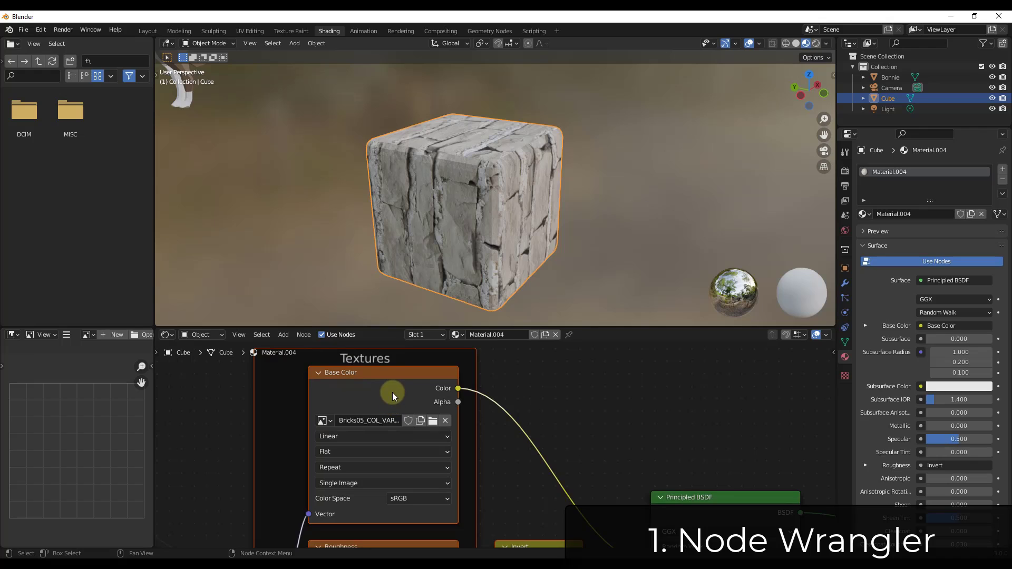
pyautogui.scroll(-5, 393, 393)
pyautogui.scroll(3, 377, 450)
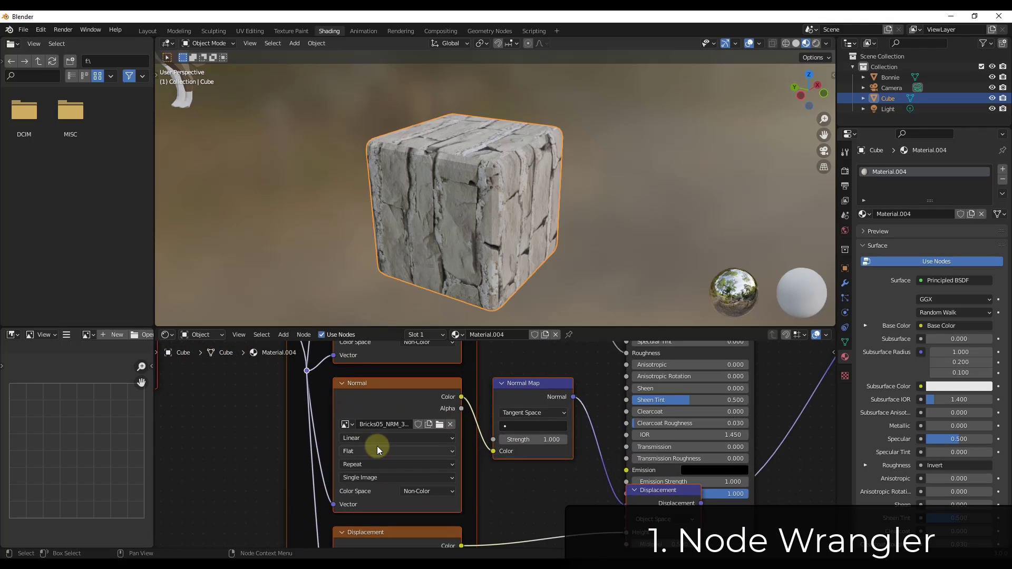
pyautogui.scroll(-1, 377, 449)
pyautogui.scroll(-1, 392, 493)
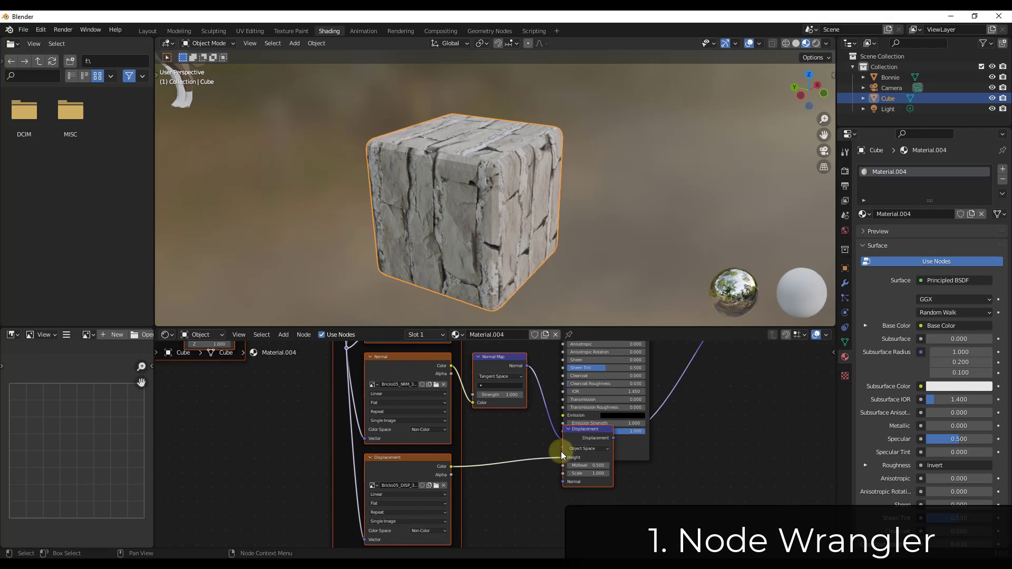
# Move the added texture nodes down so the Displacement node clears the Principled BSDF node
pyautogui.moveTo(583, 428); pyautogui.dragTo(568, 487)
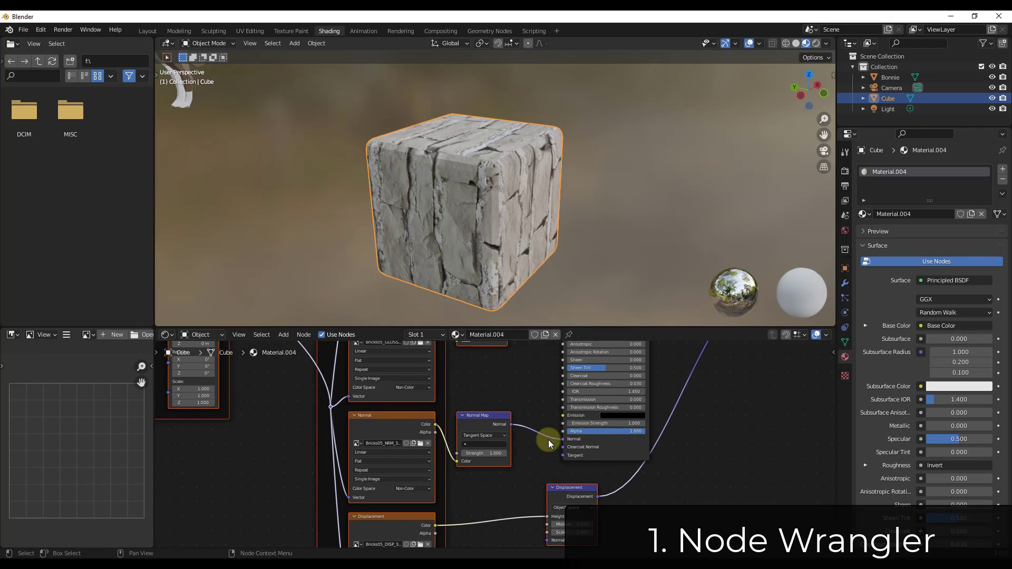
# Set the Mapping node's scale to 0.5 on X, Y and Z to enlarge the brick texture on the cube
pyautogui.scroll(-2, 316, 413)
pyautogui.moveTo(316, 413); pyautogui.dragTo(448, 457, button='middle')
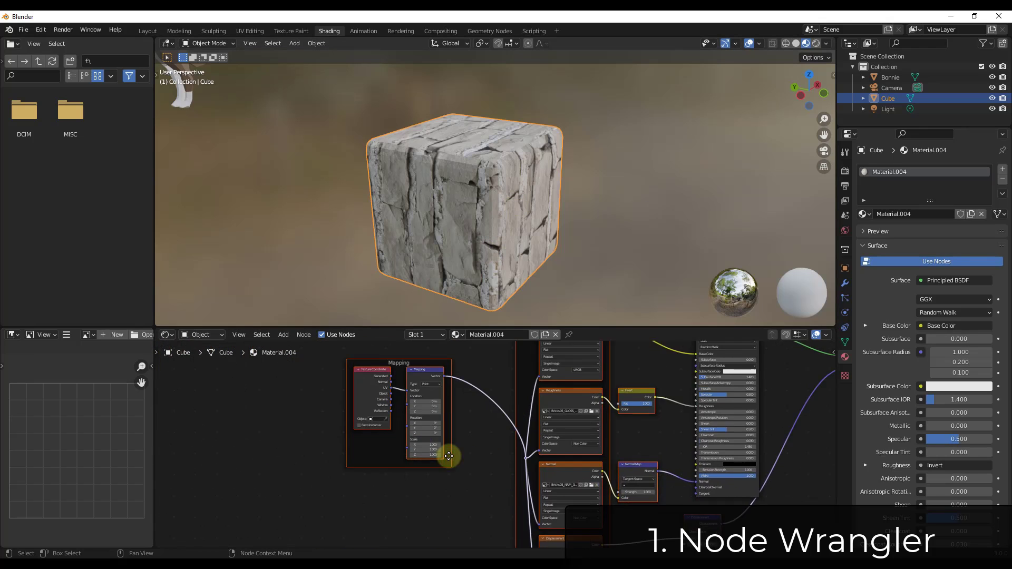
pyautogui.scroll(4, 449, 456)
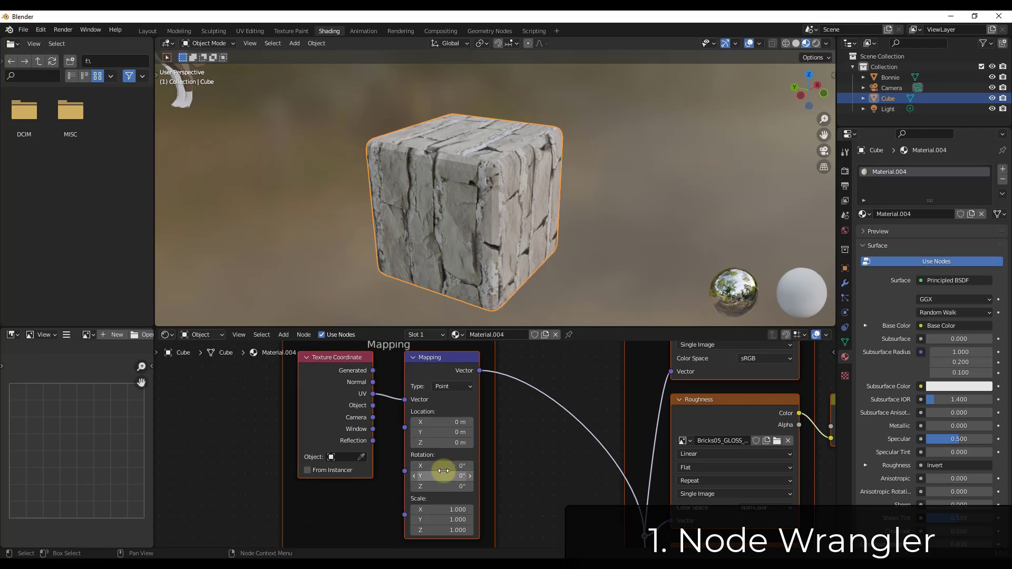
pyautogui.scroll(-1, 426, 419)
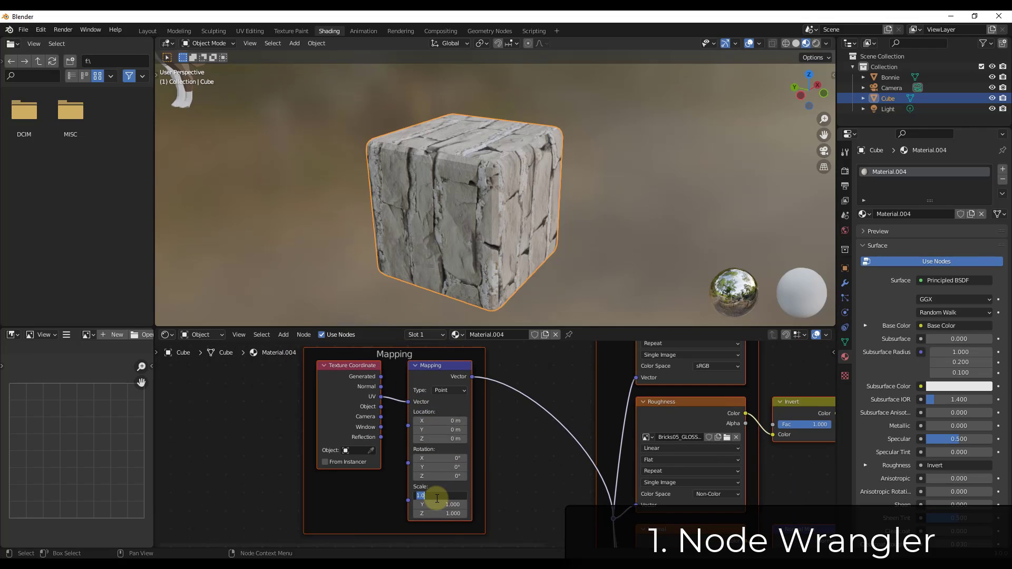
pyautogui.press('Tab')
pyautogui.write('.5')
pyautogui.press('Tab')
pyautogui.write('.5')
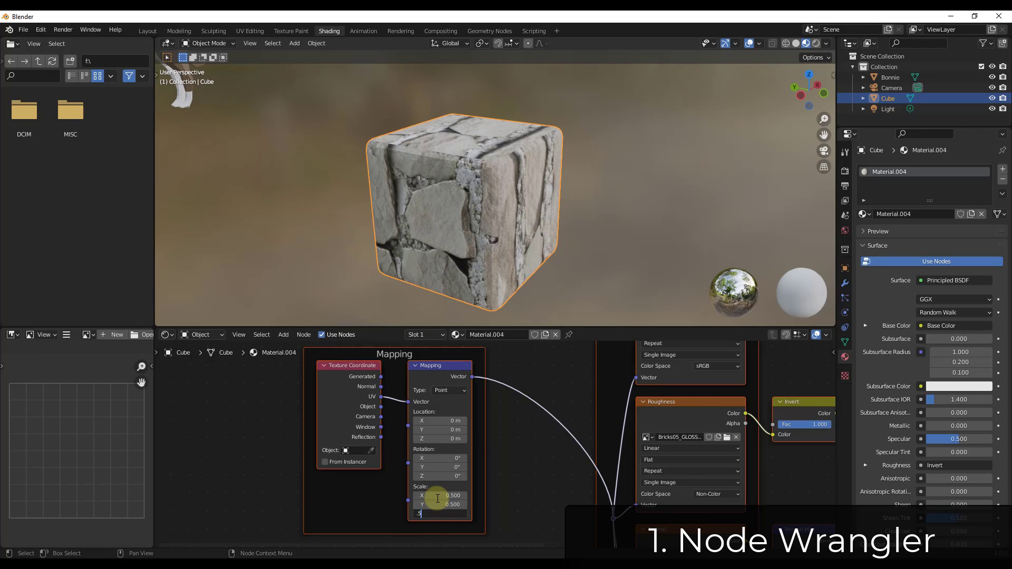
pyautogui.press('Tab')
pyautogui.hotkey('shift', 'Tab')
pyautogui.press('Return')
# Set the Mapping node's scale to 3 on X, Y and Z so the bricks repeat more finely across the cube
pyautogui.click(437, 495)
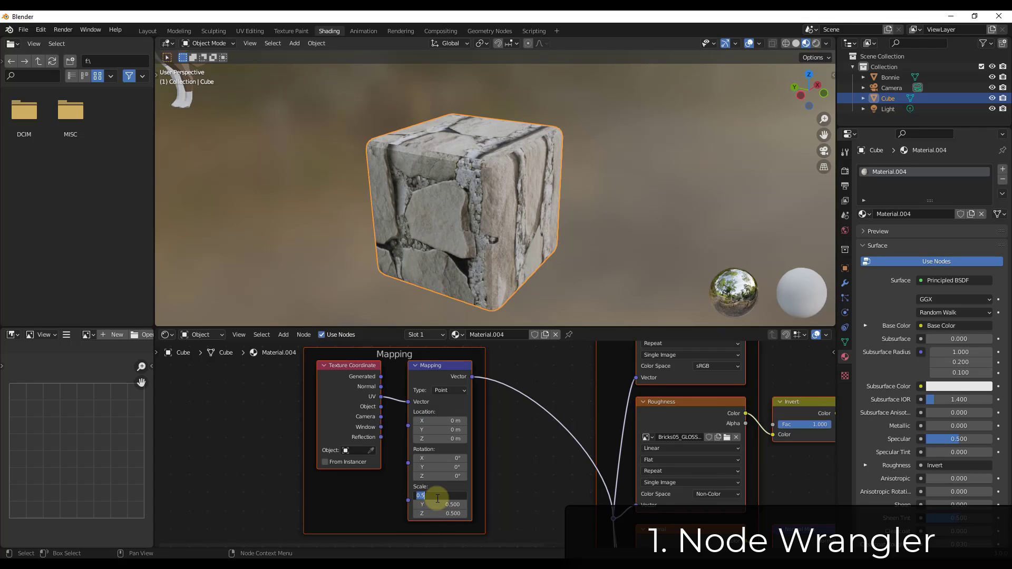
pyautogui.write('3')
pyautogui.press('Tab')
pyautogui.write('3')
pyautogui.press('Tab')
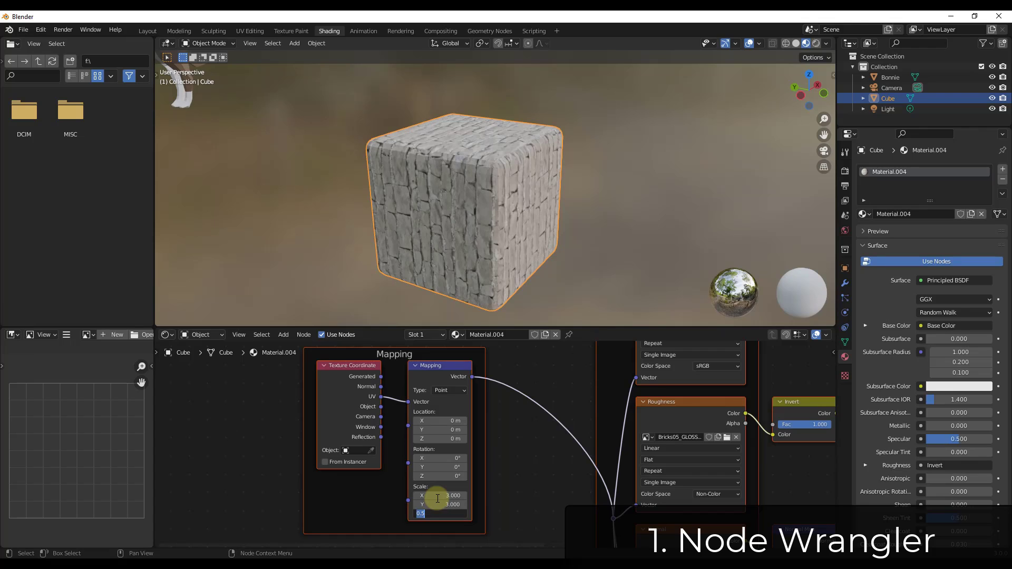
pyautogui.write('3')
pyautogui.press('Return')
# Examine the rescaled brick texture on the cube up close and from a distance, along with the material's whole node tree
pyautogui.moveTo(419, 193); pyautogui.dragTo(414, 213, button='middle')
pyautogui.scroll(6, 450, 170)
pyautogui.scroll(-6, 499, 185)
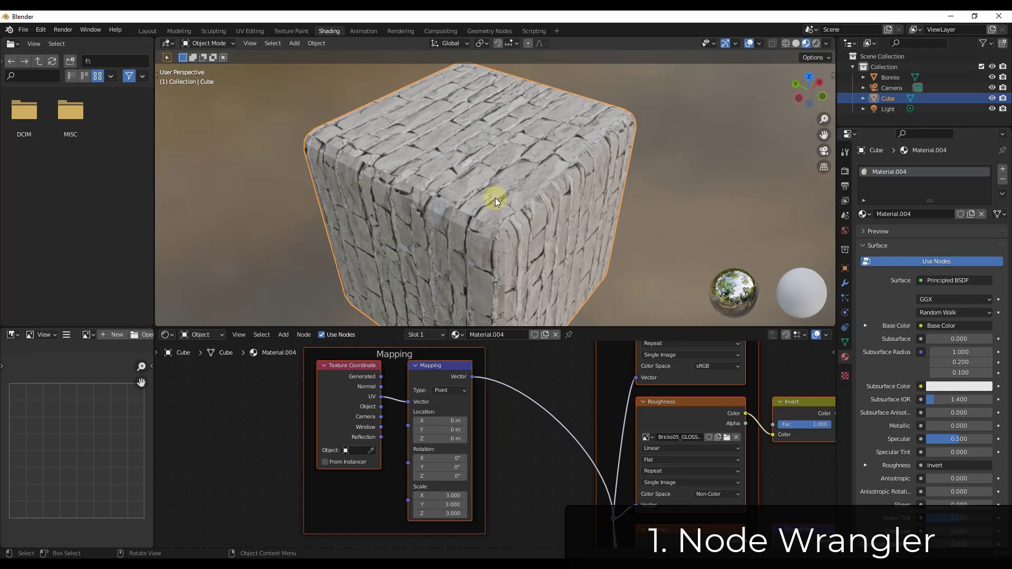
pyautogui.moveTo(495, 197); pyautogui.dragTo(501, 232, button='middle')
pyautogui.scroll(-8, 555, 409)
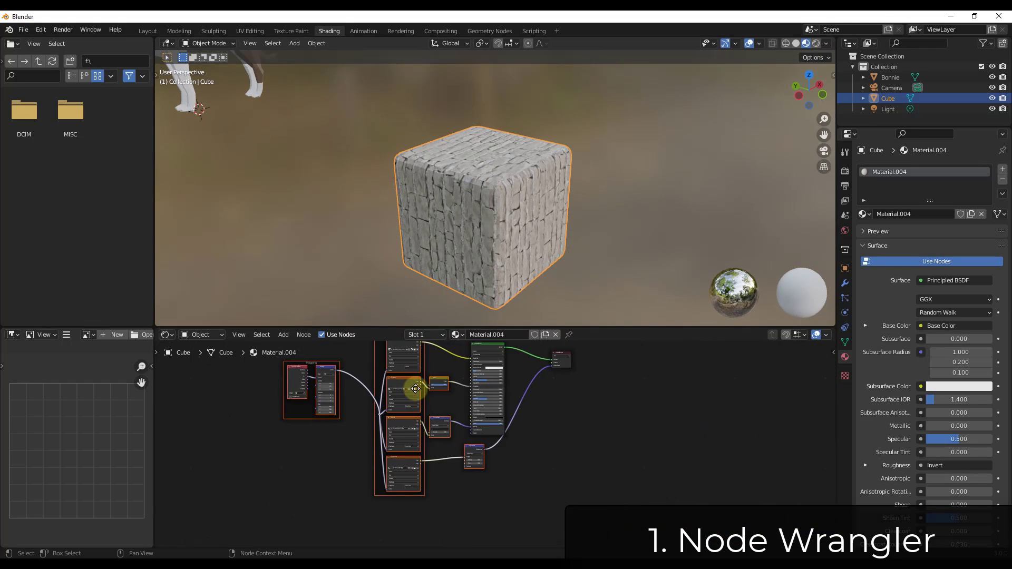
pyautogui.click(366, 379)
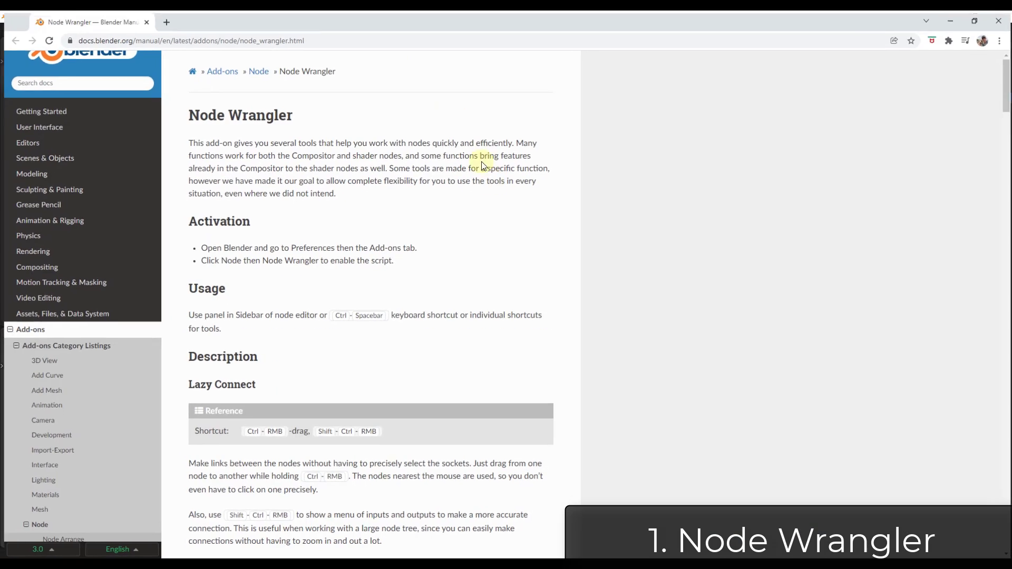
# Look through the Node Wrangler page of the Blender manual in the browser, from Lazy Connect through Merge, Change Mix Factor and Swap Links
pyautogui.scroll(-5, 350, 177)
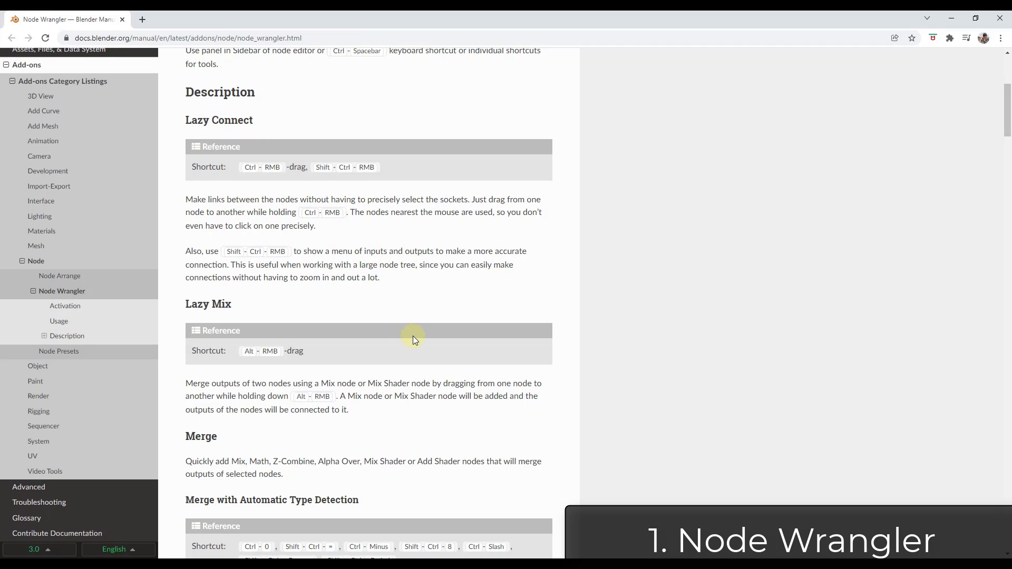
pyautogui.scroll(-14, 412, 340)
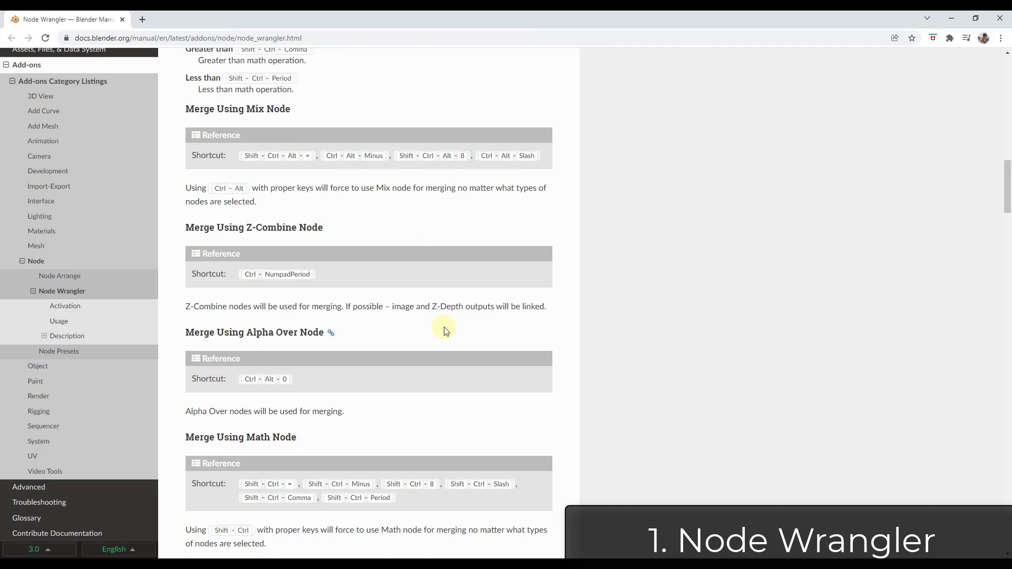
pyautogui.scroll(-8, 339, 296)
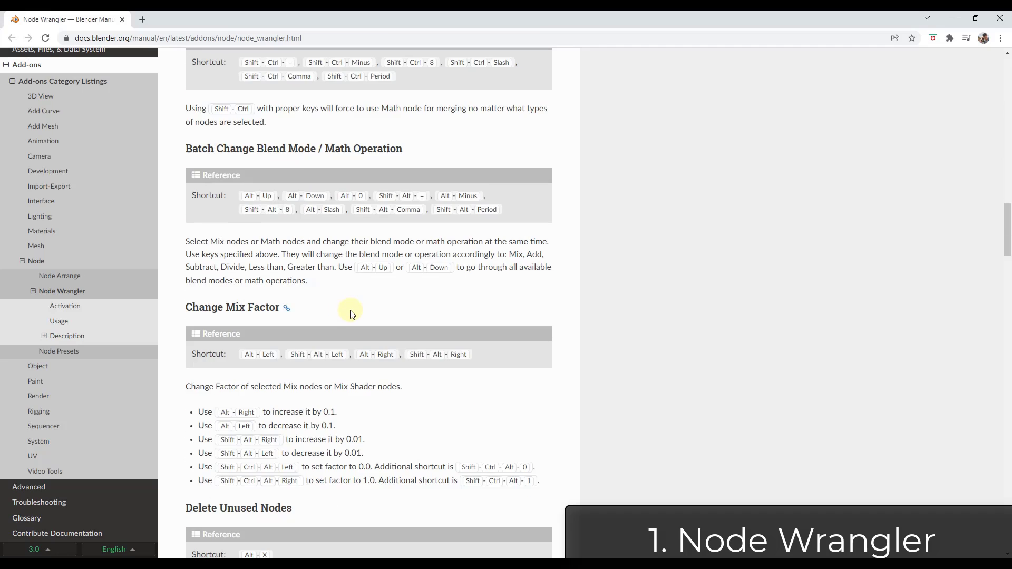
pyautogui.scroll(-3, 359, 313)
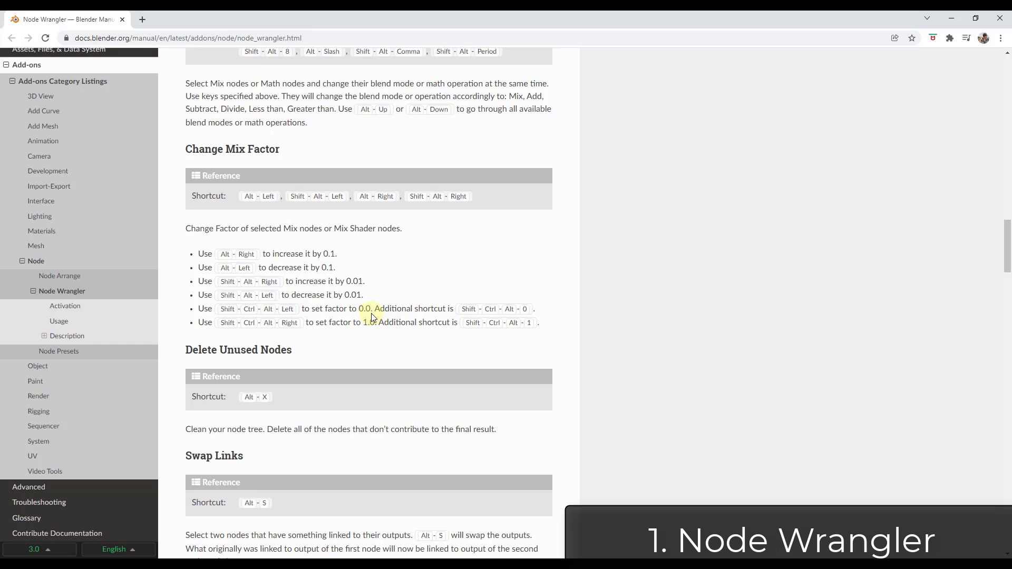
pyautogui.scroll(3, 369, 316)
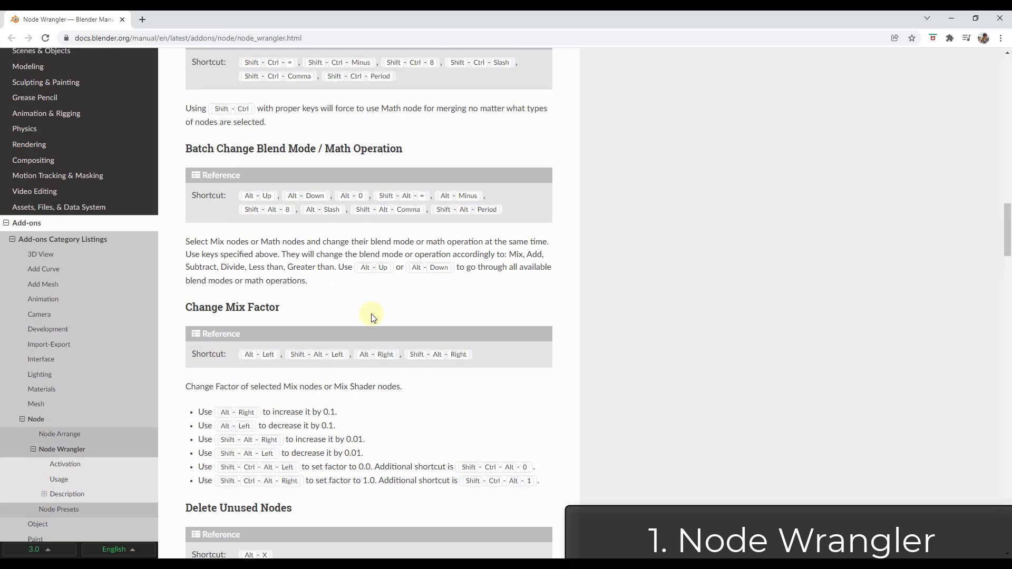